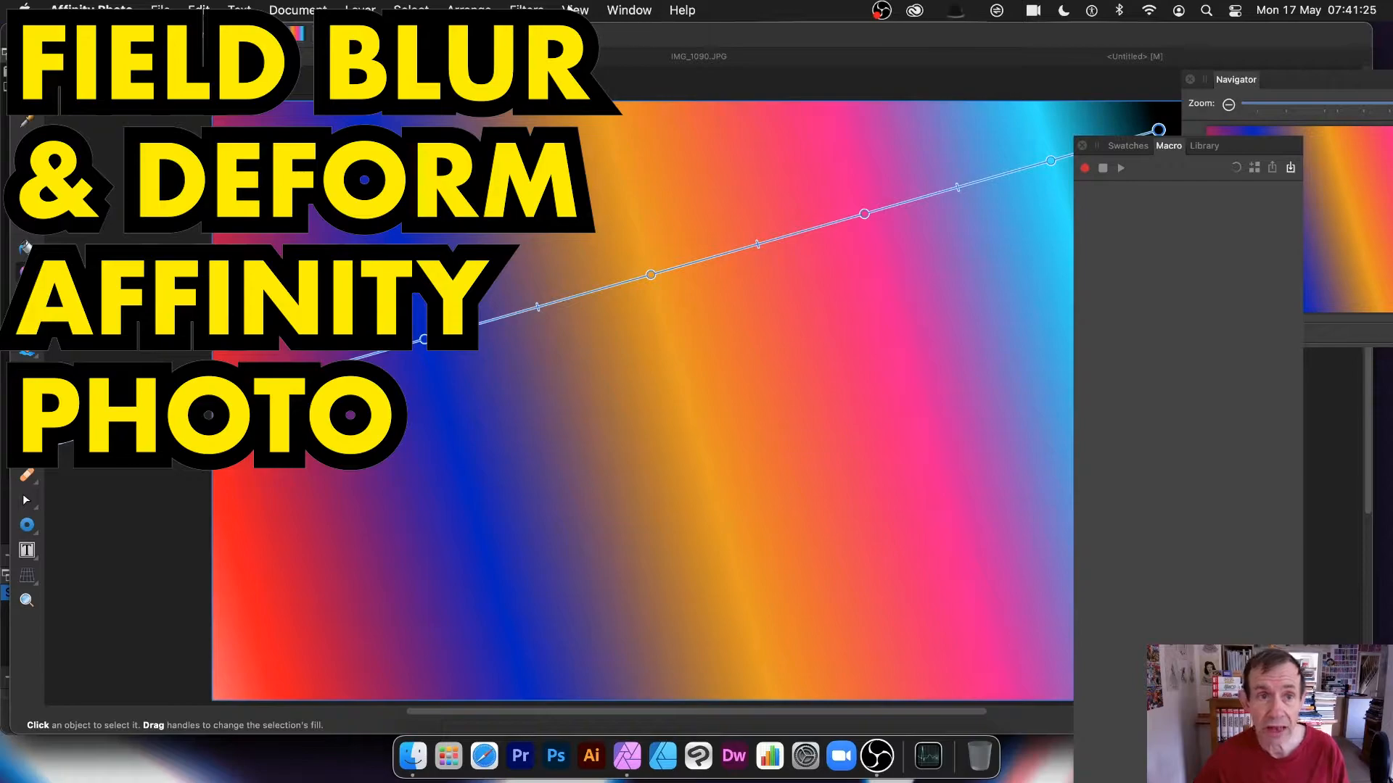
Step: Show the Layers panel and move the Macro panel aside so the layer list is uncovered
mouse_move(612, 421)
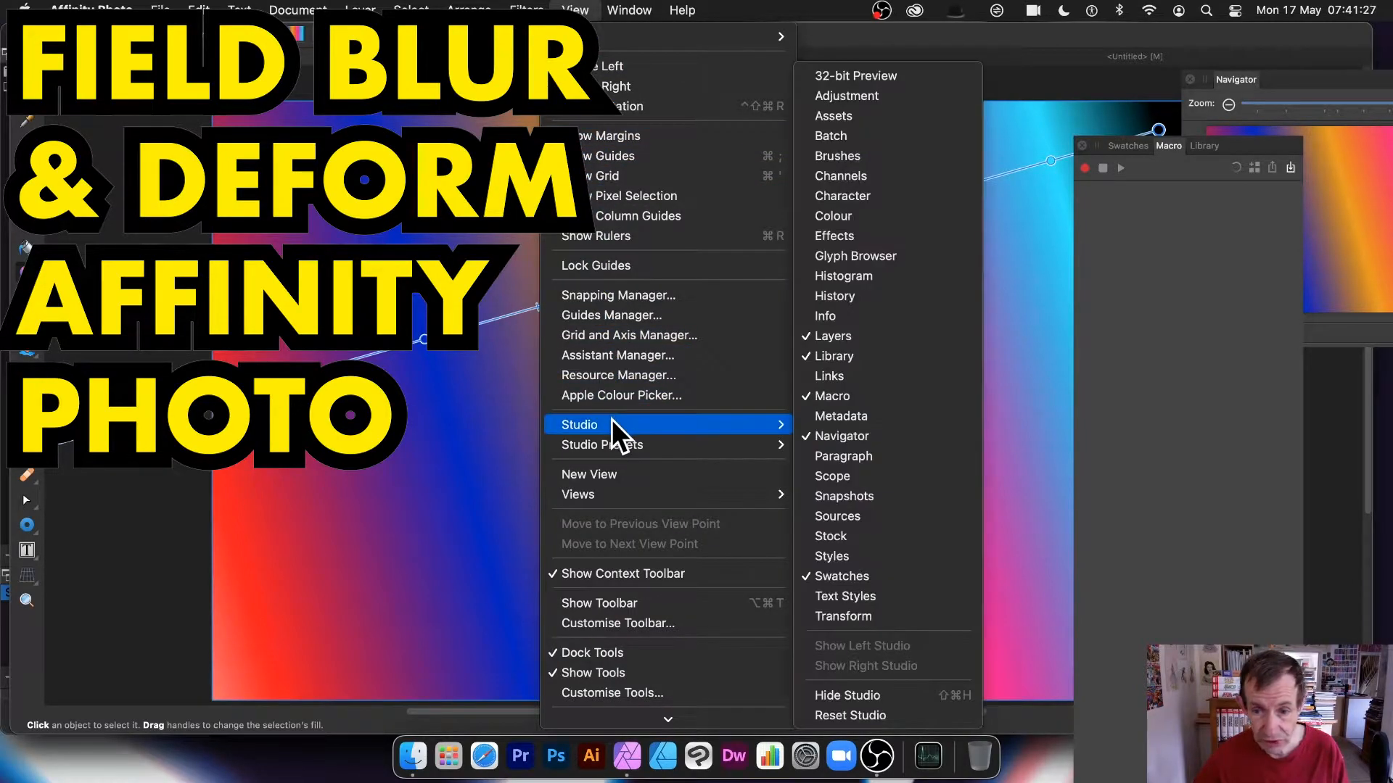
click(841, 336)
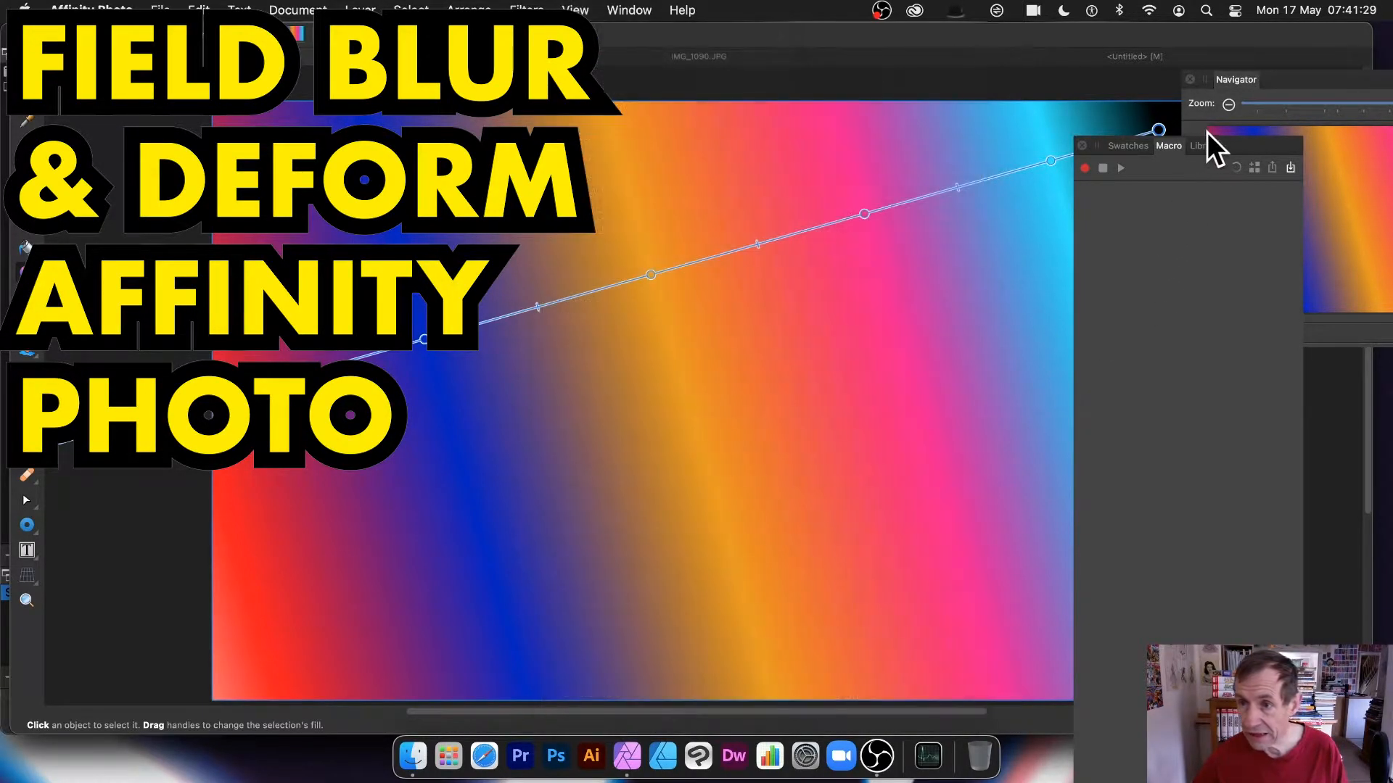
drag(1233, 146, 1308, 325)
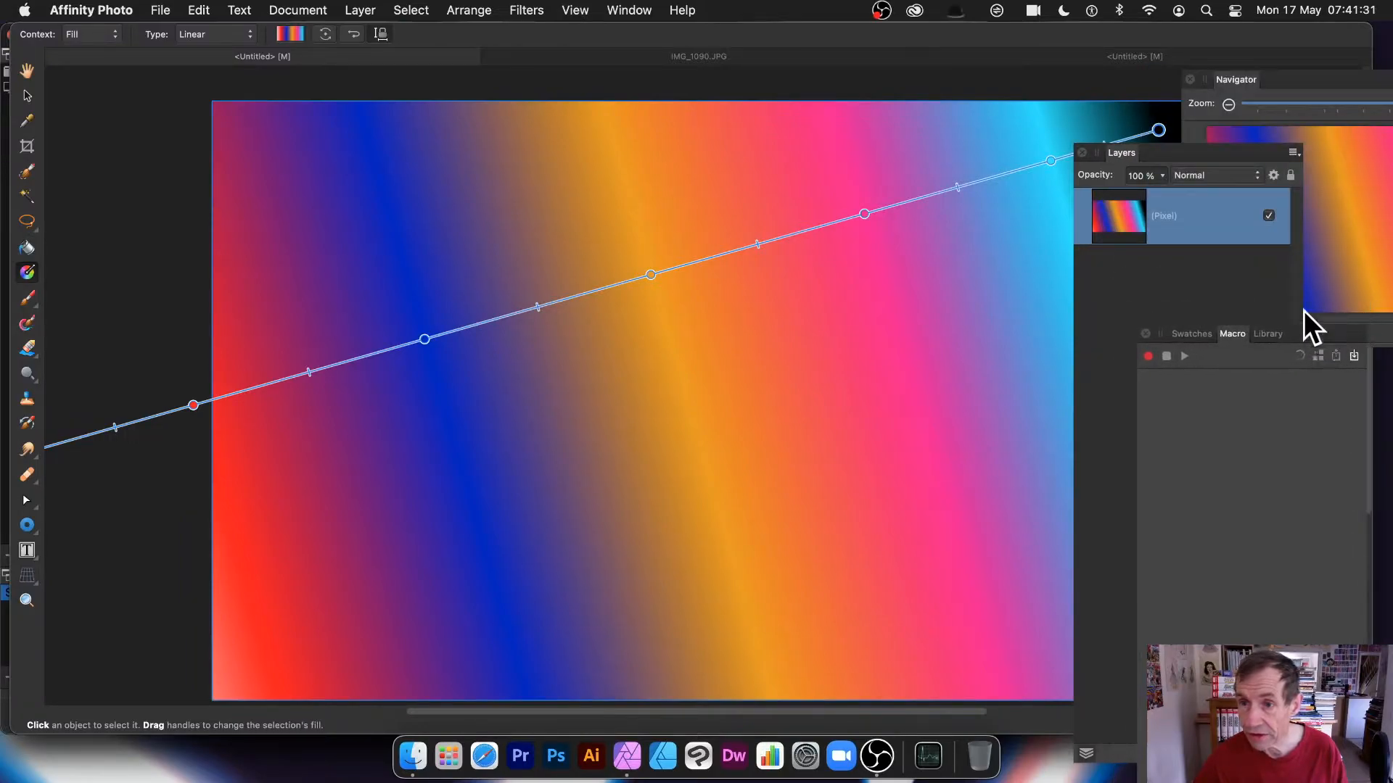
click(1118, 153)
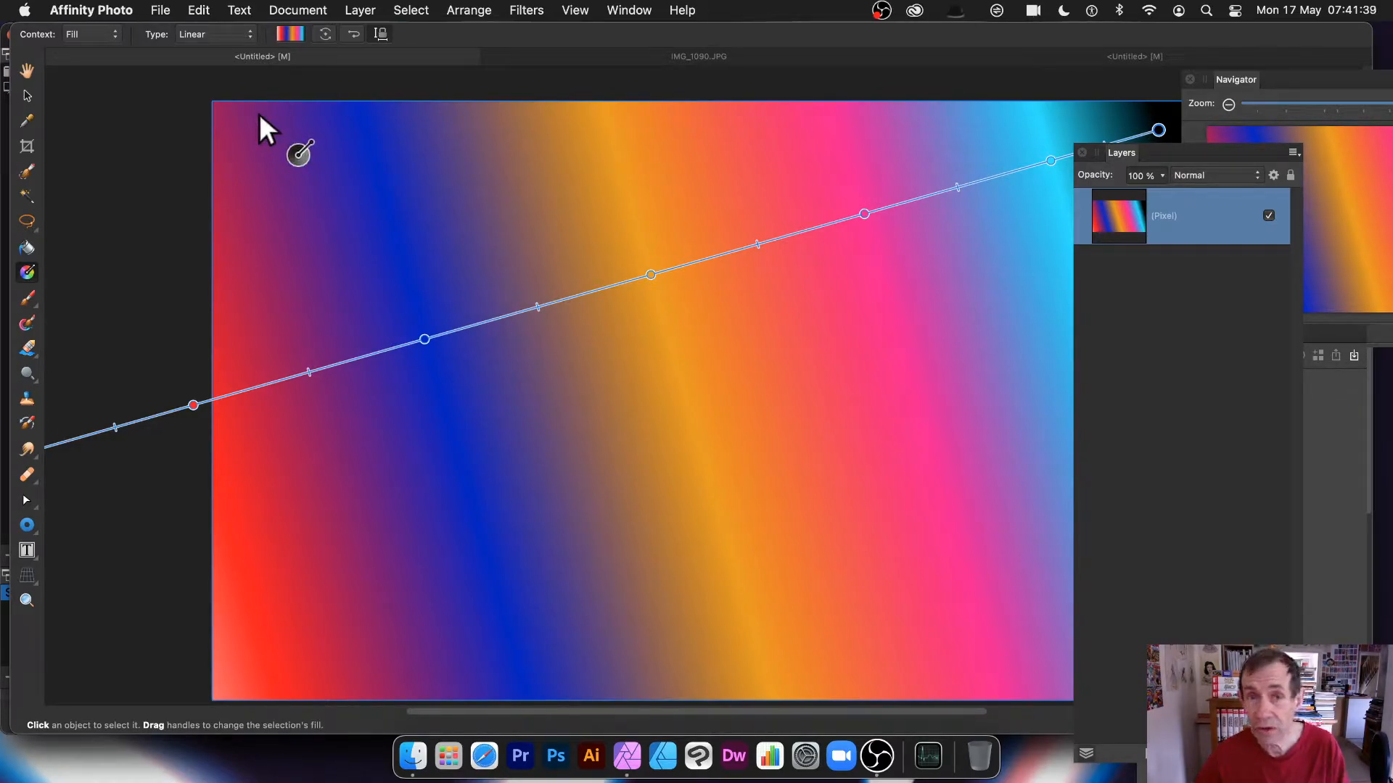
Step: Duplicate the gradient pixel layer, then shrink the copy to about 121 dpi and place it near the middle of the image
click(360, 8)
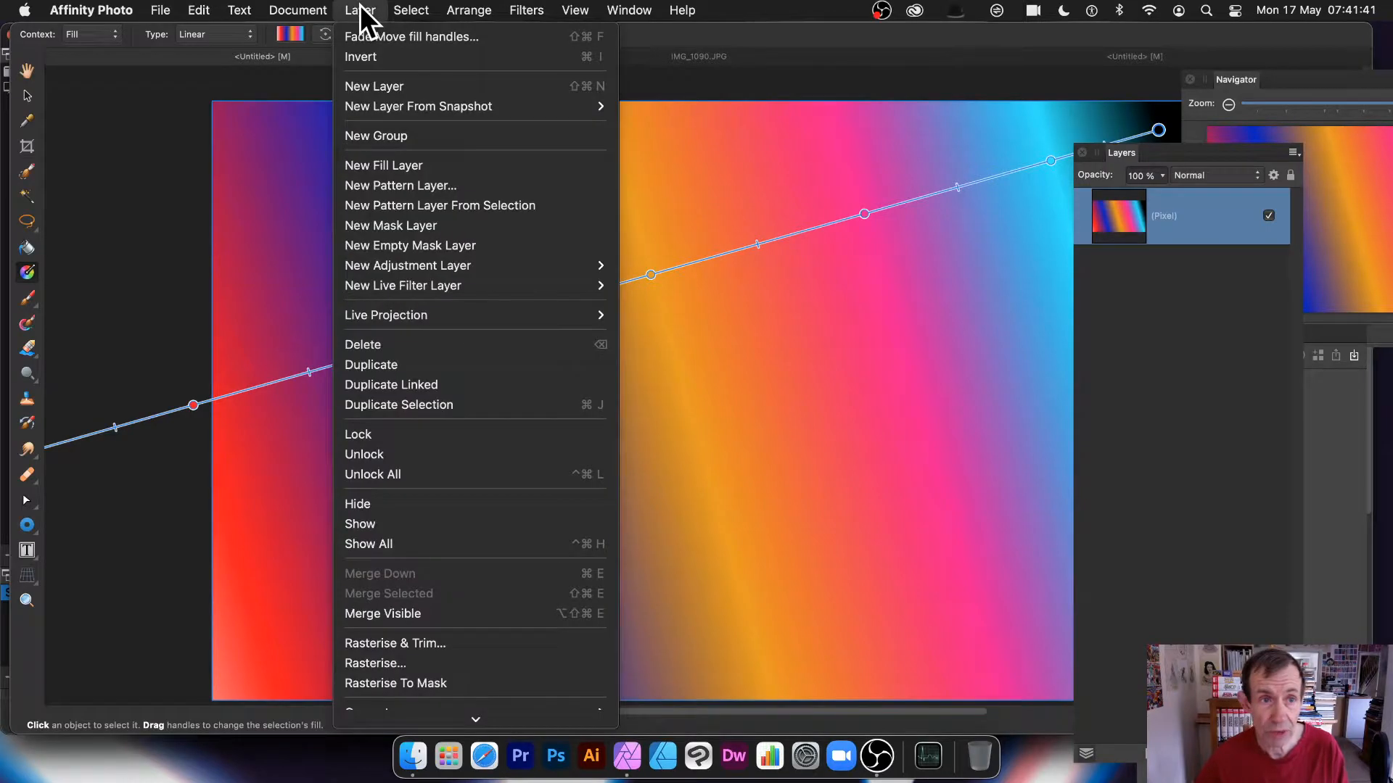
click(370, 365)
click(28, 96)
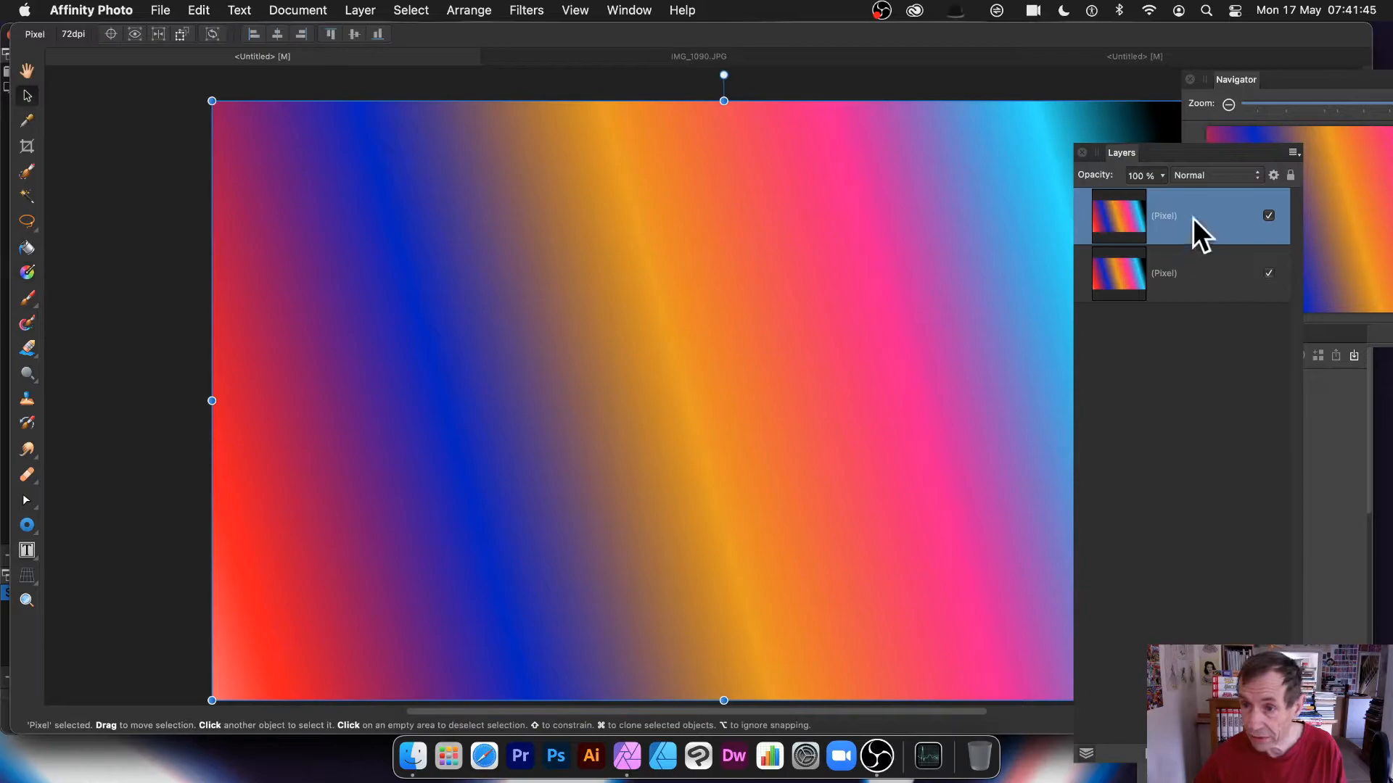
drag(212, 100, 441, 233)
drag(733, 399, 558, 333)
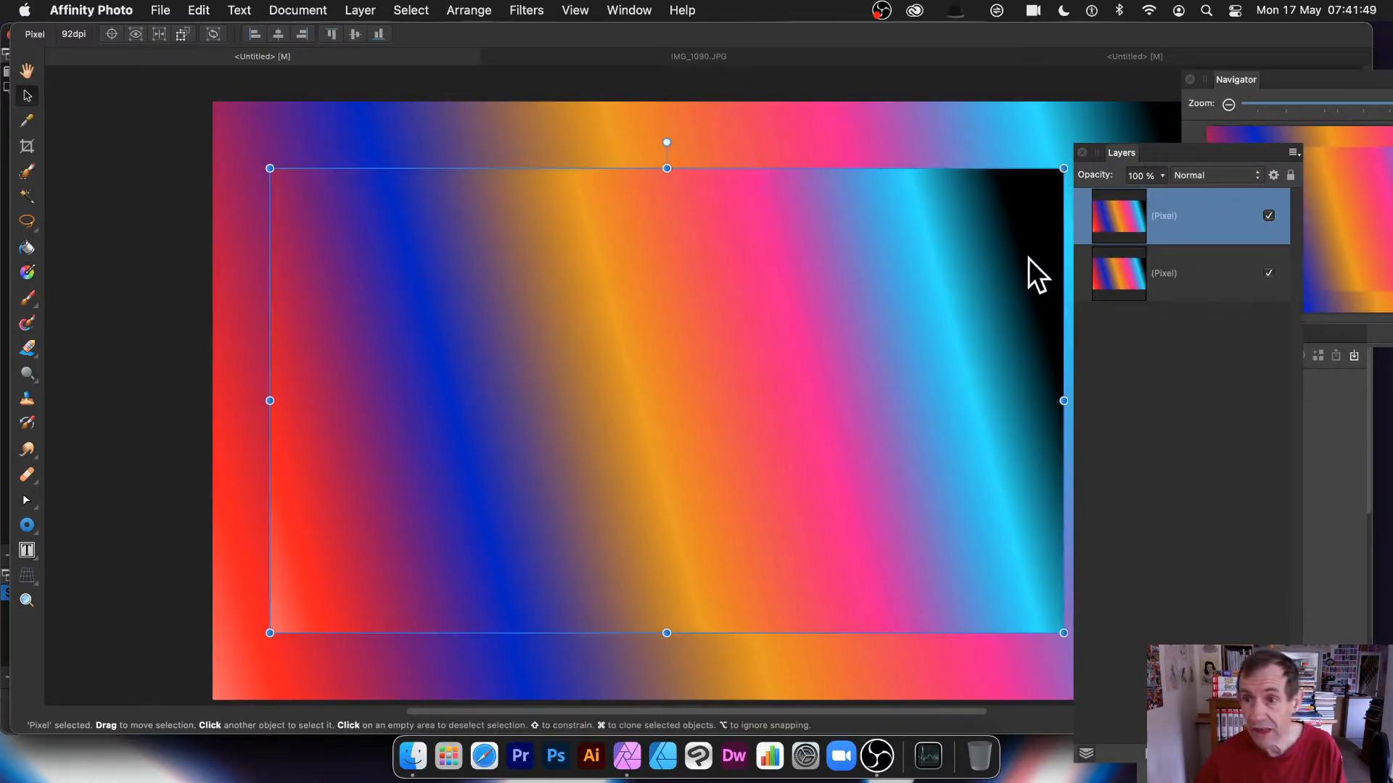
drag(1178, 153, 1221, 151)
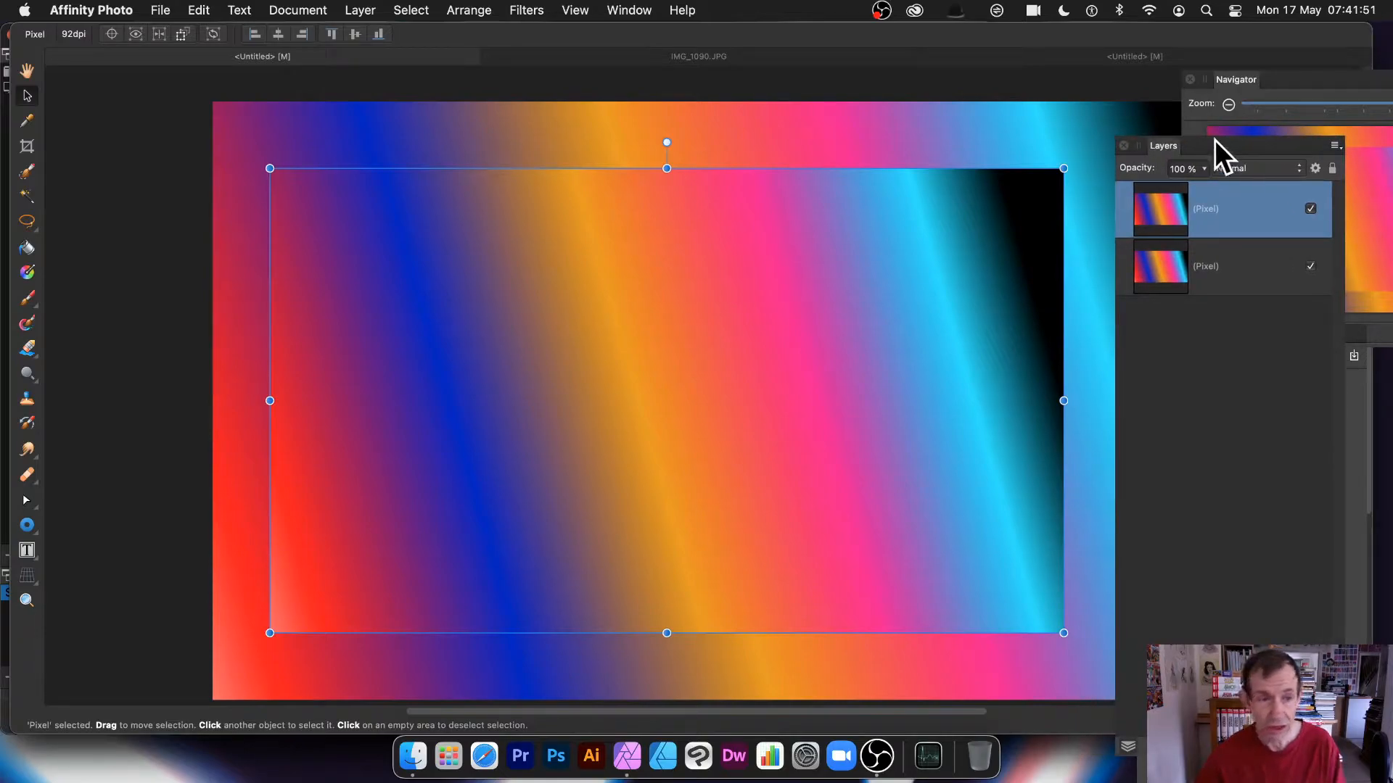
drag(270, 168, 454, 280)
drag(638, 395, 594, 364)
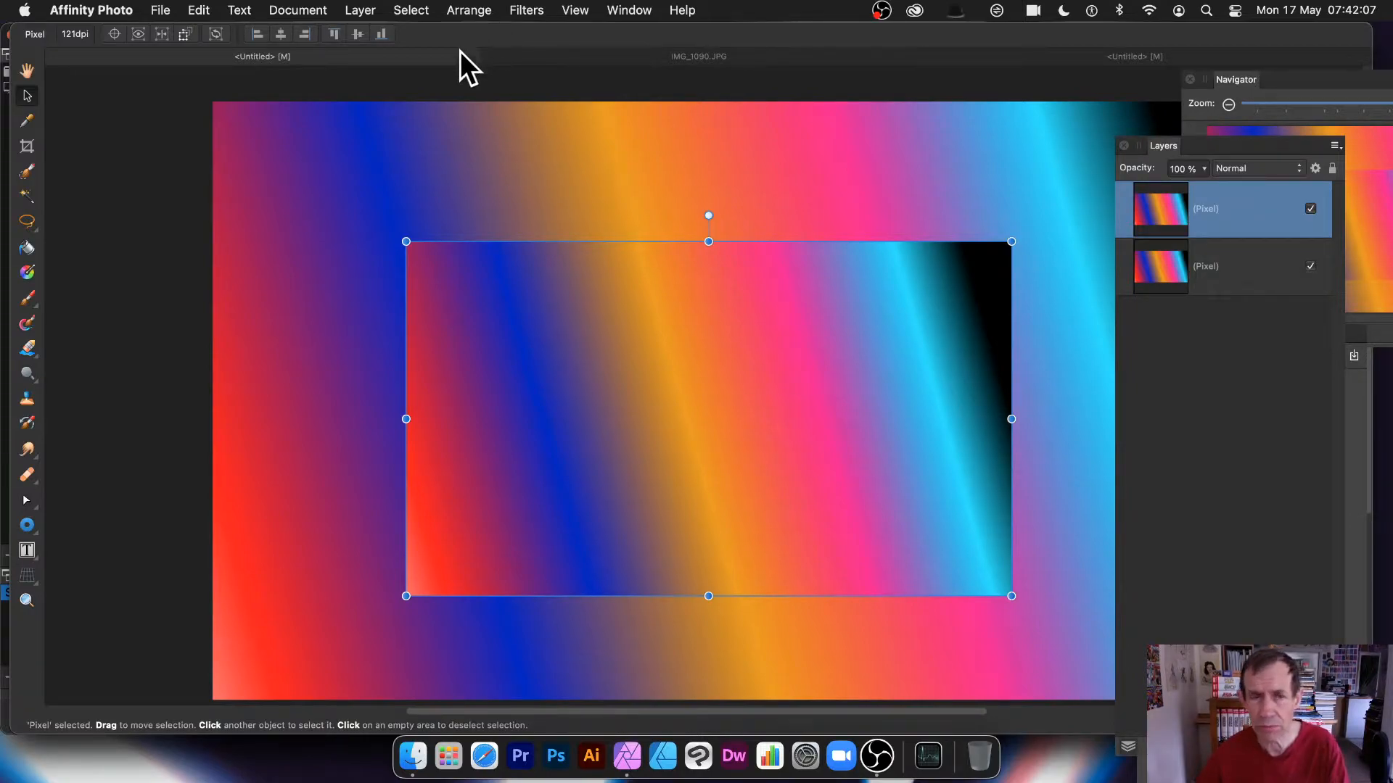
Step: Start a Field Blur on the smaller gradient copy and place its handle in the red area near the copy's lower-left corner
click(528, 10)
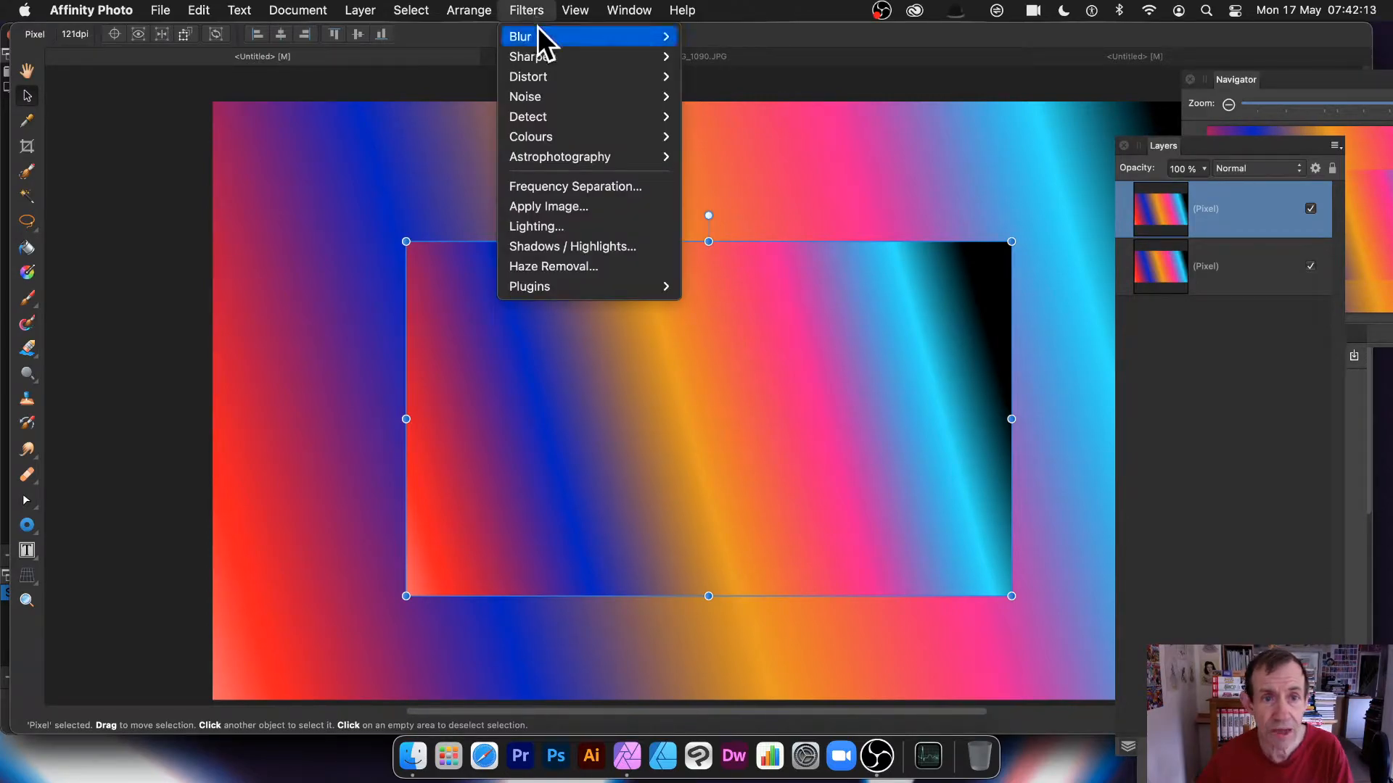
mouse_move(538, 36)
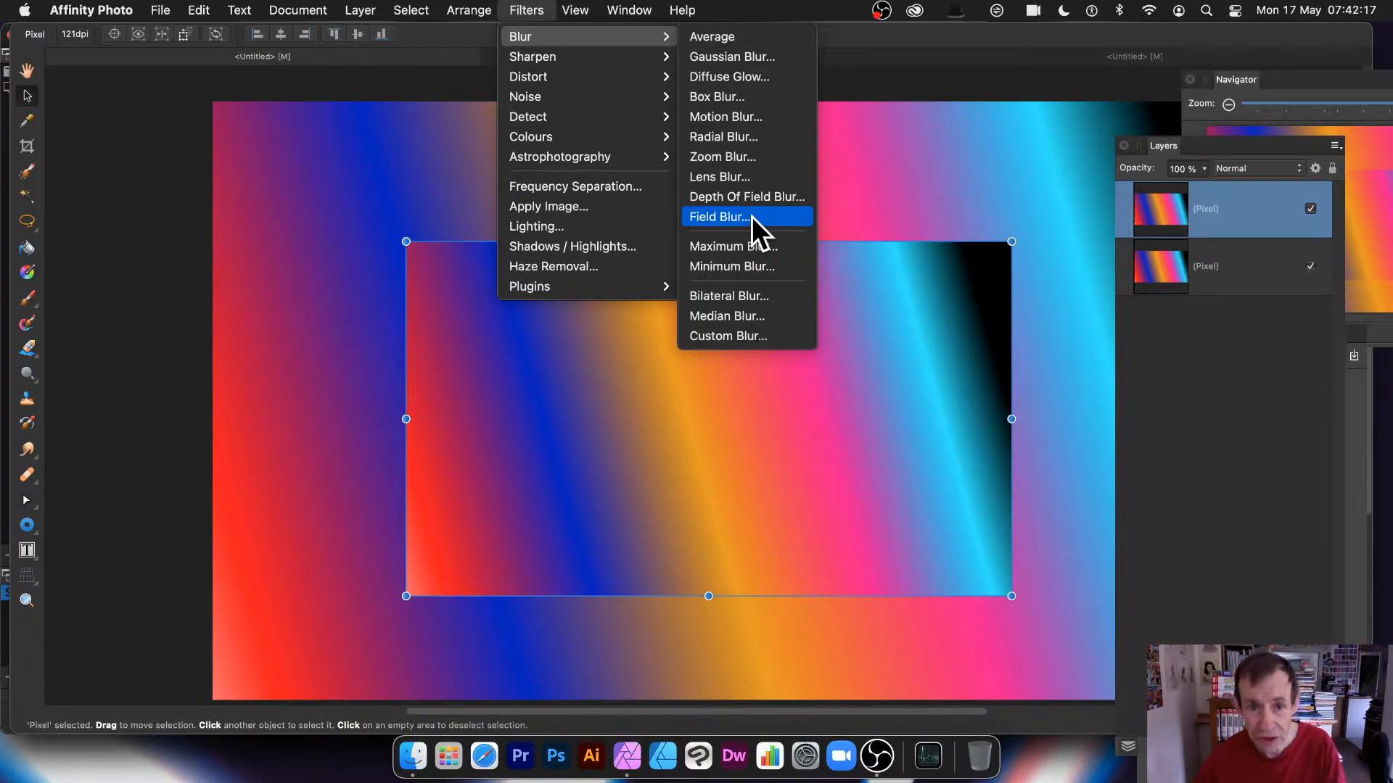
click(722, 219)
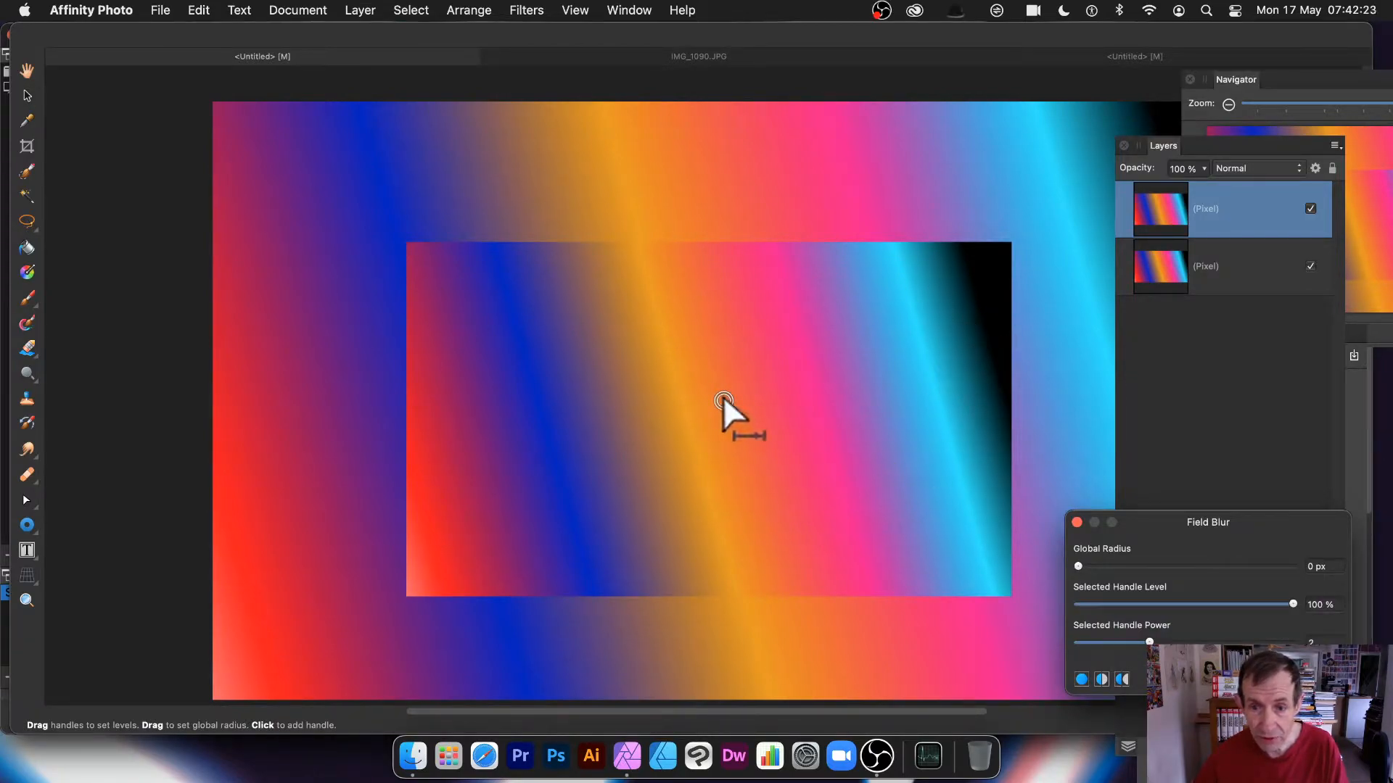
drag(721, 400, 587, 385)
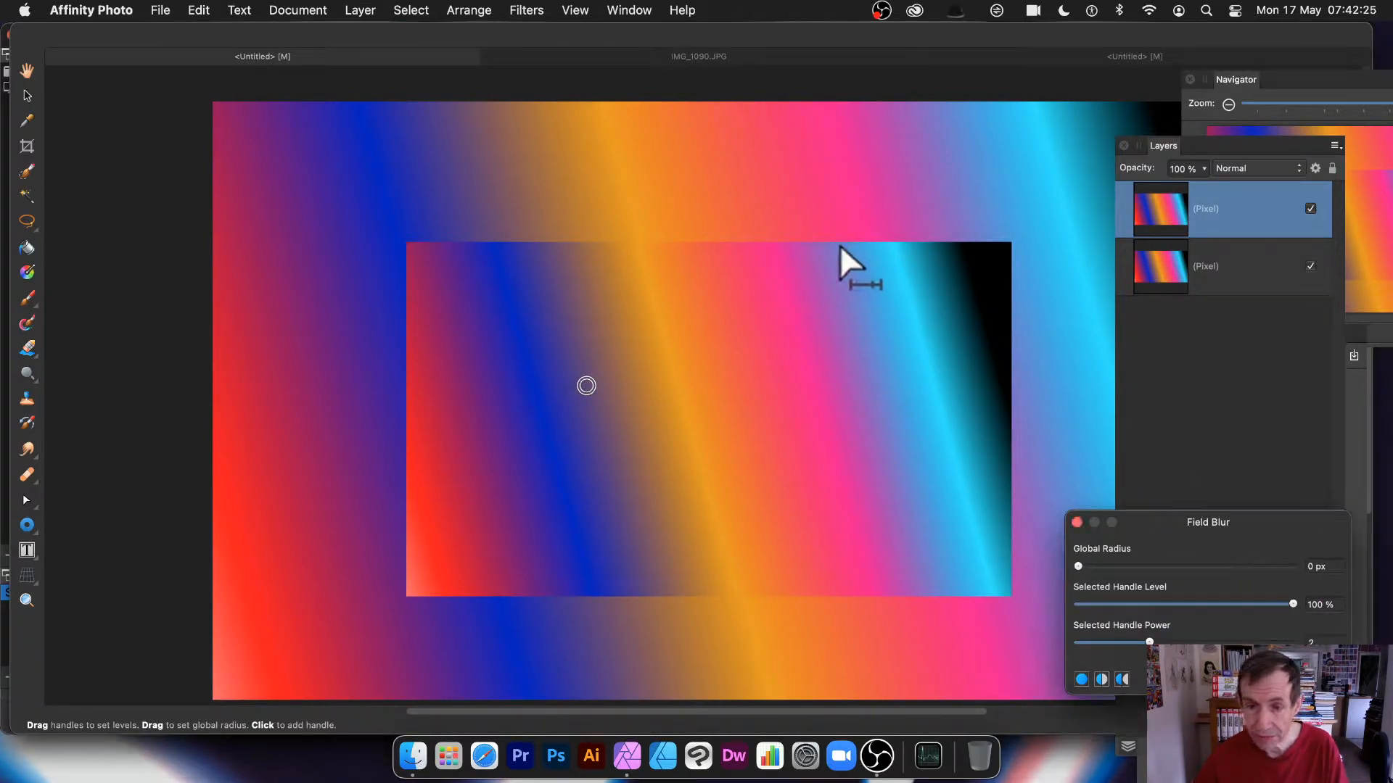
drag(1204, 530, 1004, 301)
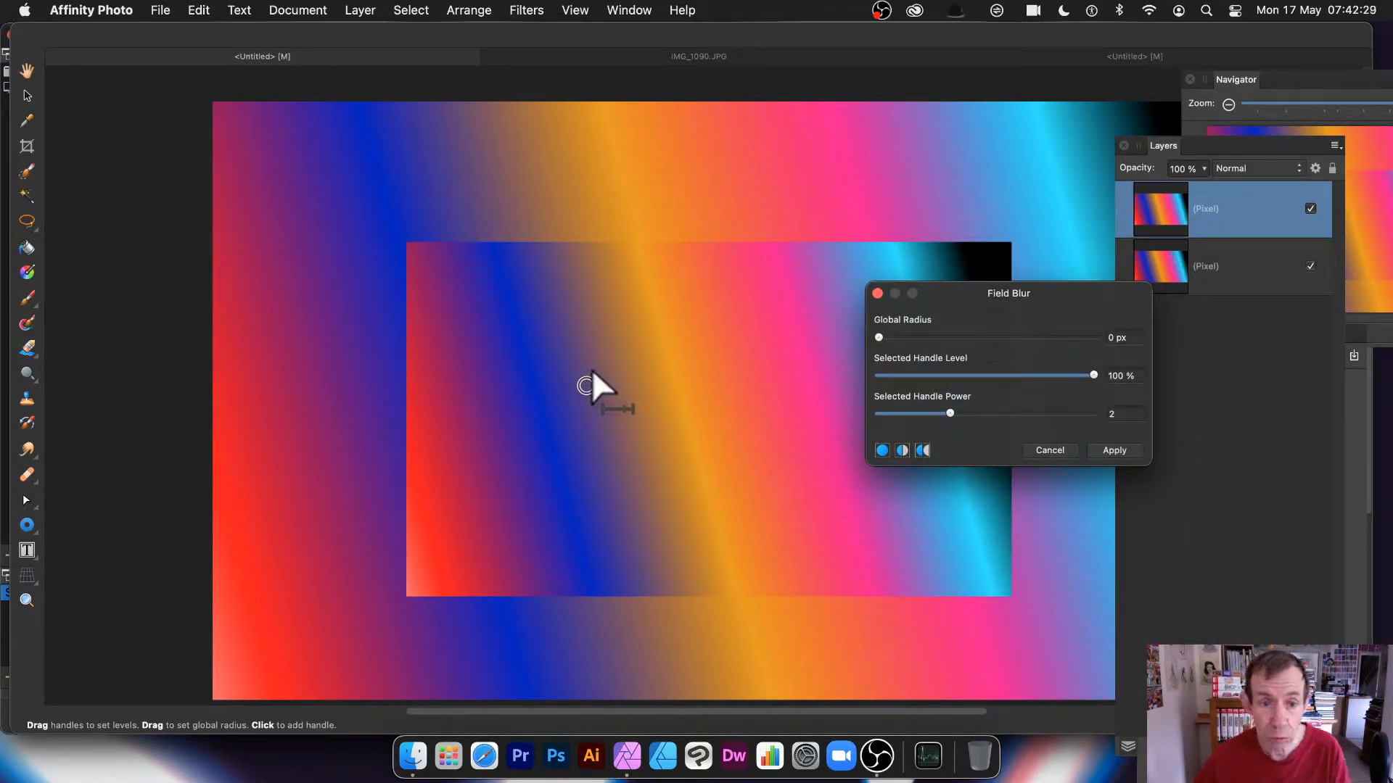
drag(588, 381, 576, 389)
drag(425, 510, 463, 515)
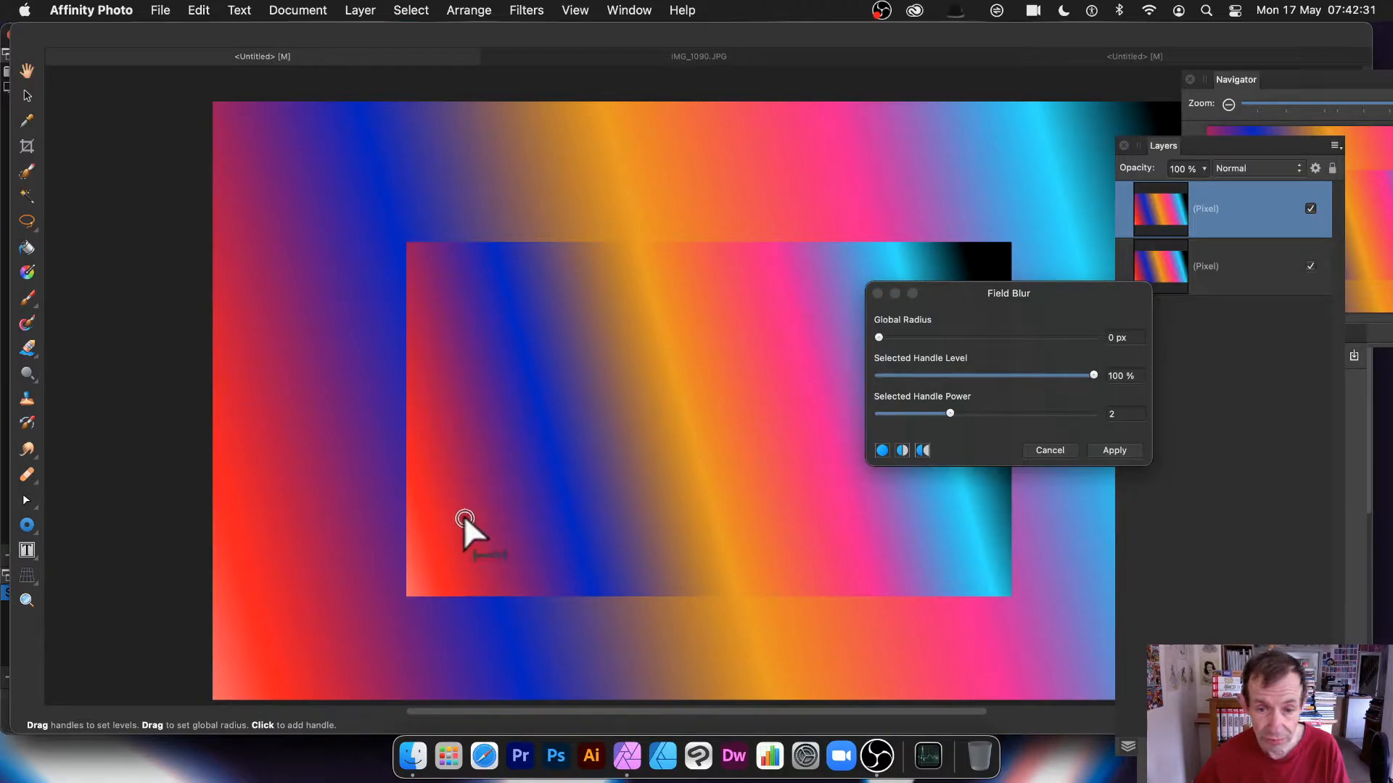
Step: Set the Field Blur's global radius to 21.2 px and the first handle's level to 100% and power to 2.041
drag(904, 338, 999, 341)
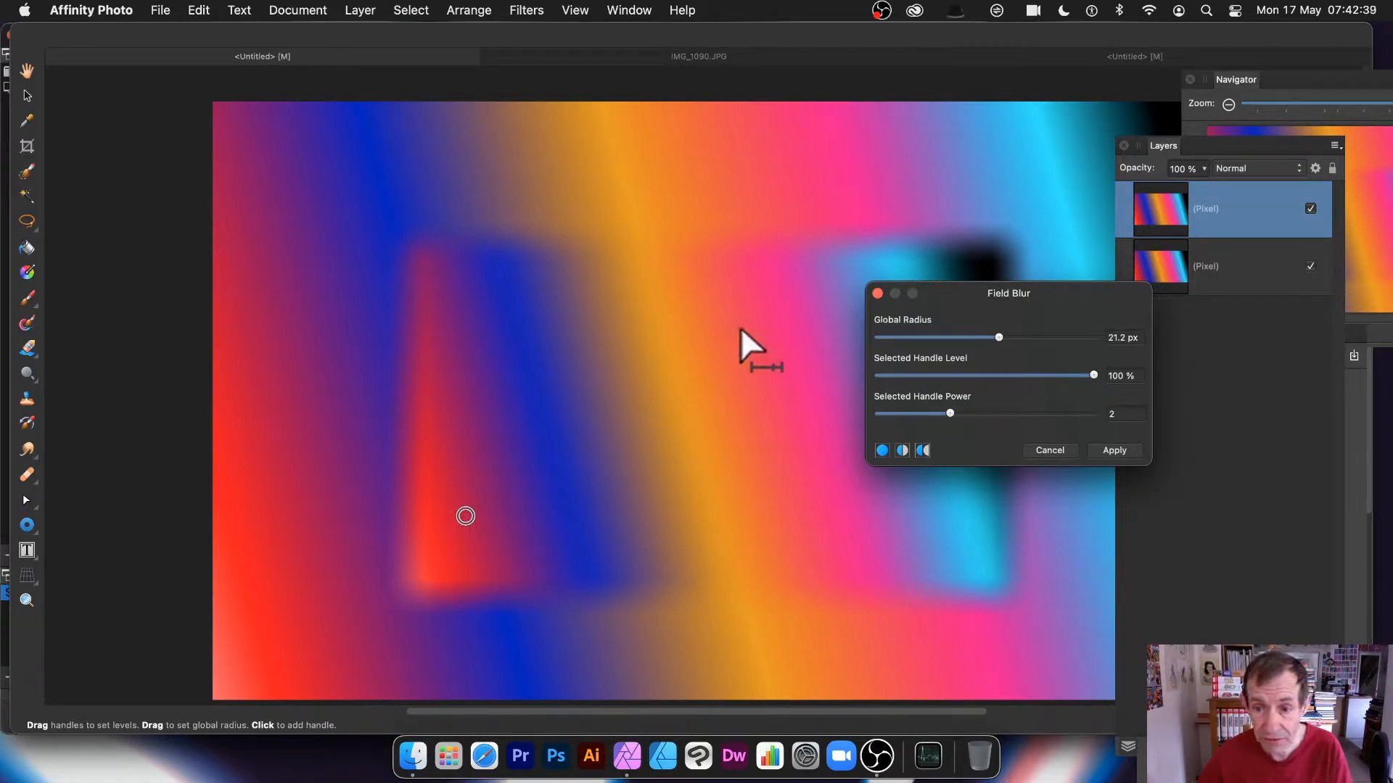
mouse_move(1094, 376)
mouse_down()
mouse_move(898, 375)
mouse_move(1086, 375)
mouse_up()
mouse_move(946, 411)
mouse_down()
mouse_move(878, 414)
mouse_move(1099, 412)
mouse_move(947, 414)
mouse_up()
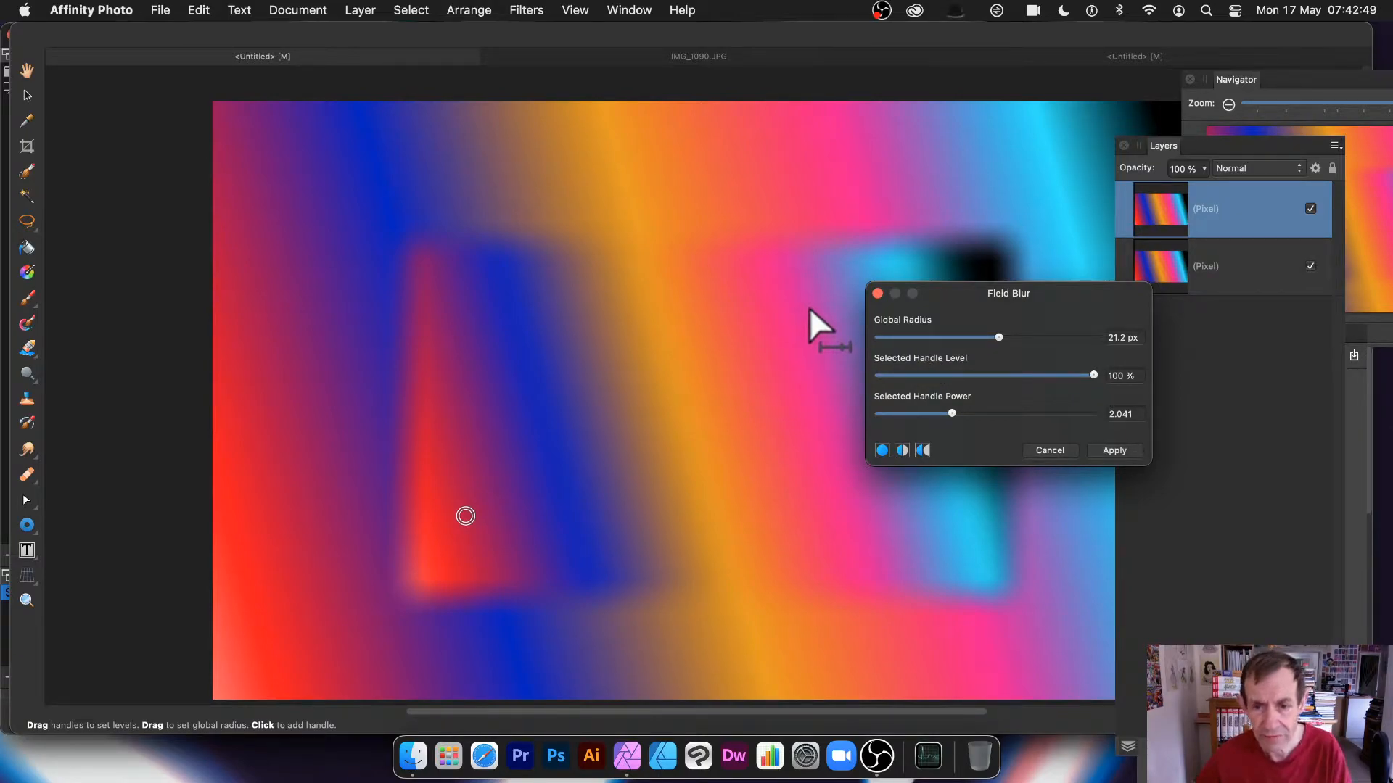
Step: Add a second blur handle near the copy's centre, with the global radius at 18.5 px and the handle level at 62%
click(680, 382)
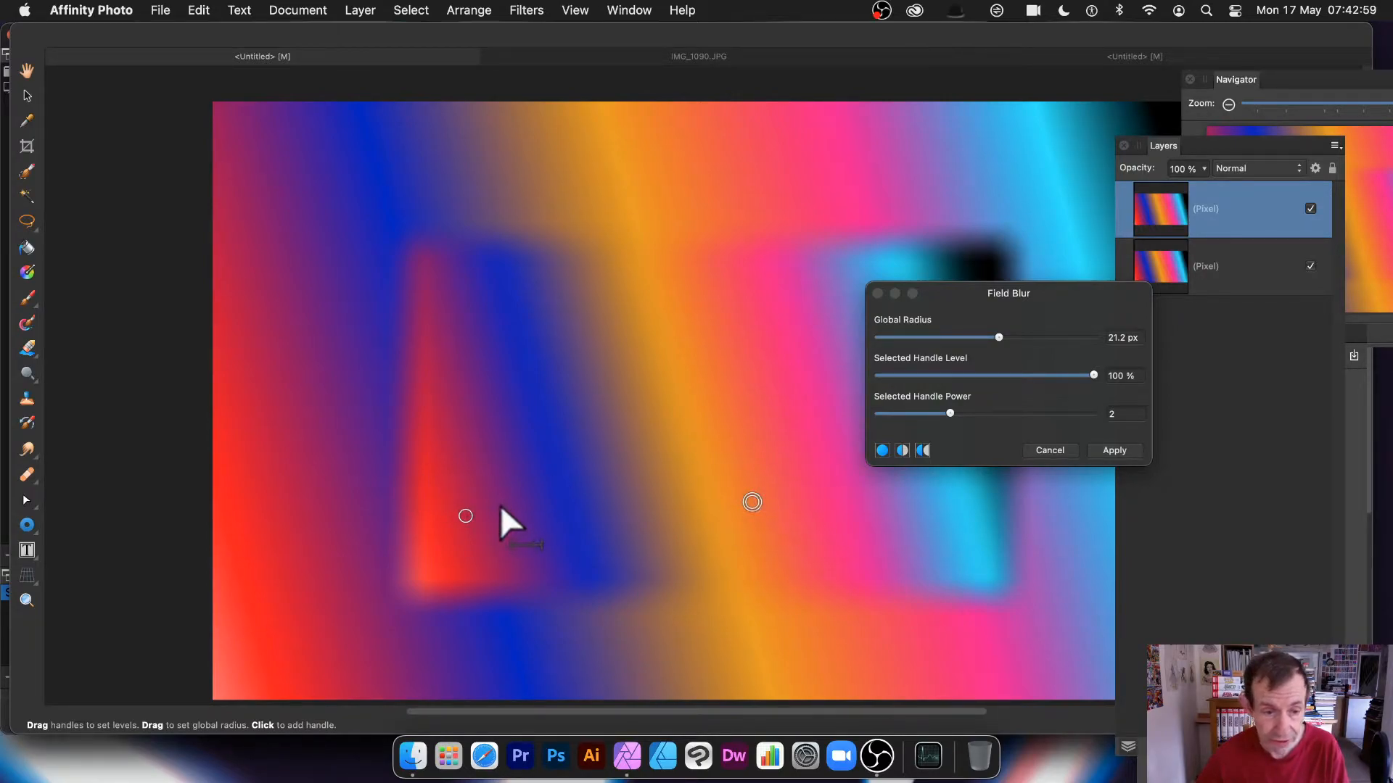
drag(751, 501, 720, 444)
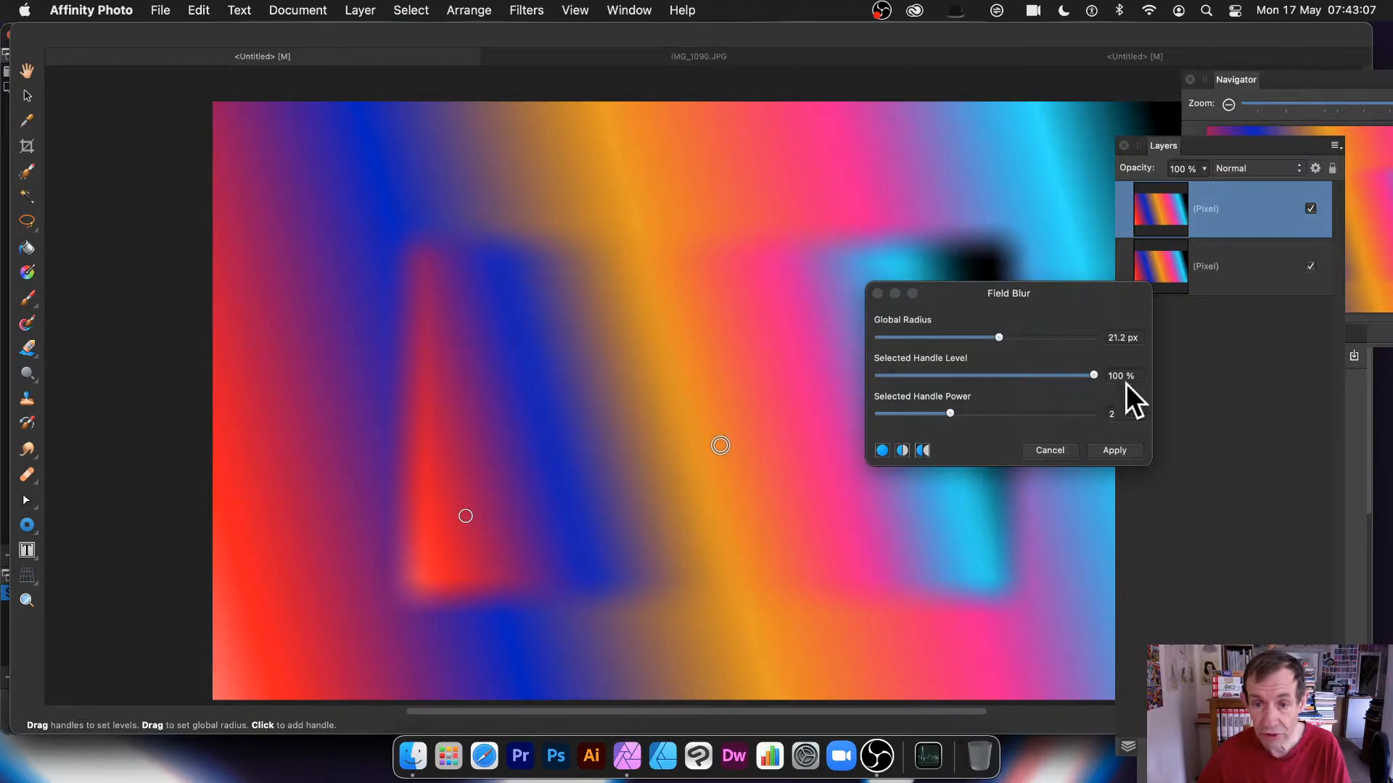
mouse_move(995, 337)
mouse_down()
mouse_move(972, 336)
mouse_move(988, 334)
mouse_up()
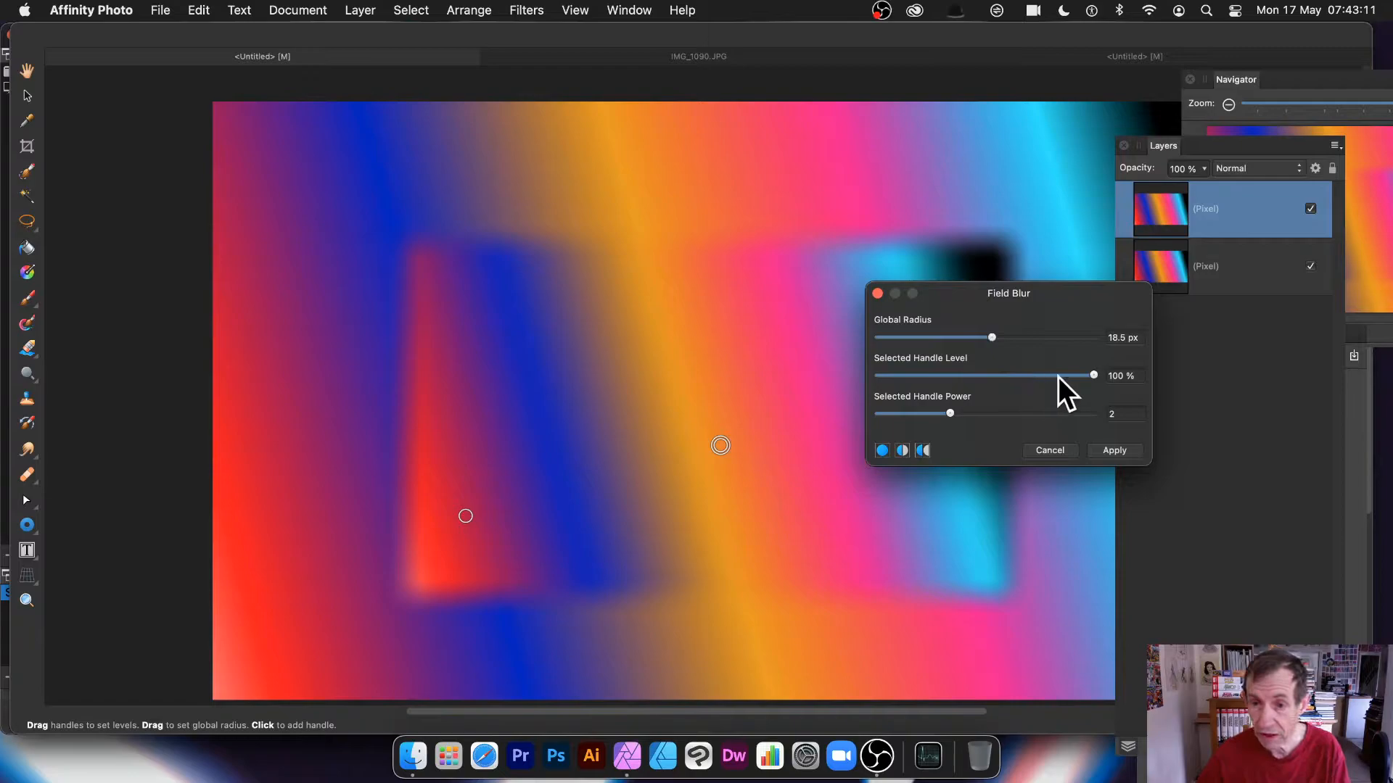
drag(1064, 373, 1006, 376)
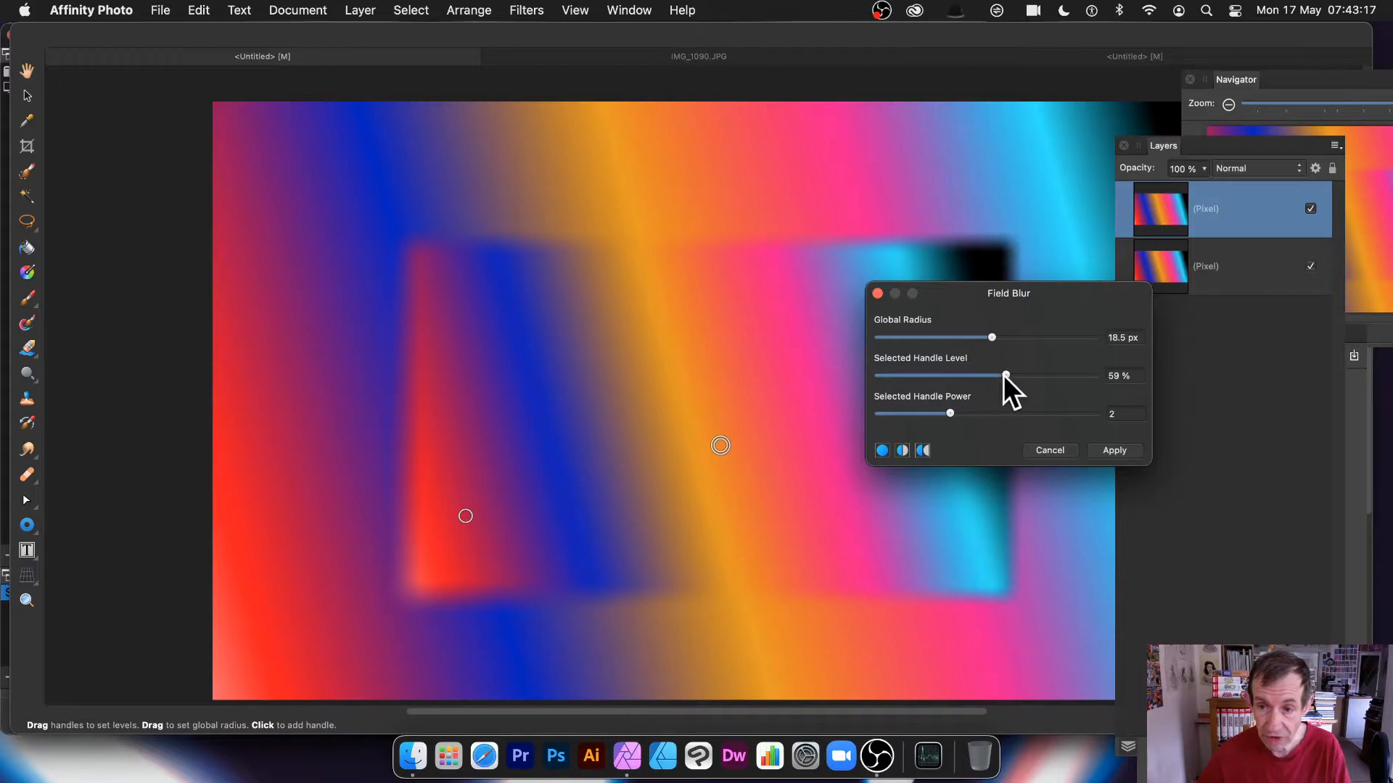
mouse_move(1003, 376)
mouse_down()
mouse_move(921, 372)
mouse_move(1020, 375)
mouse_up()
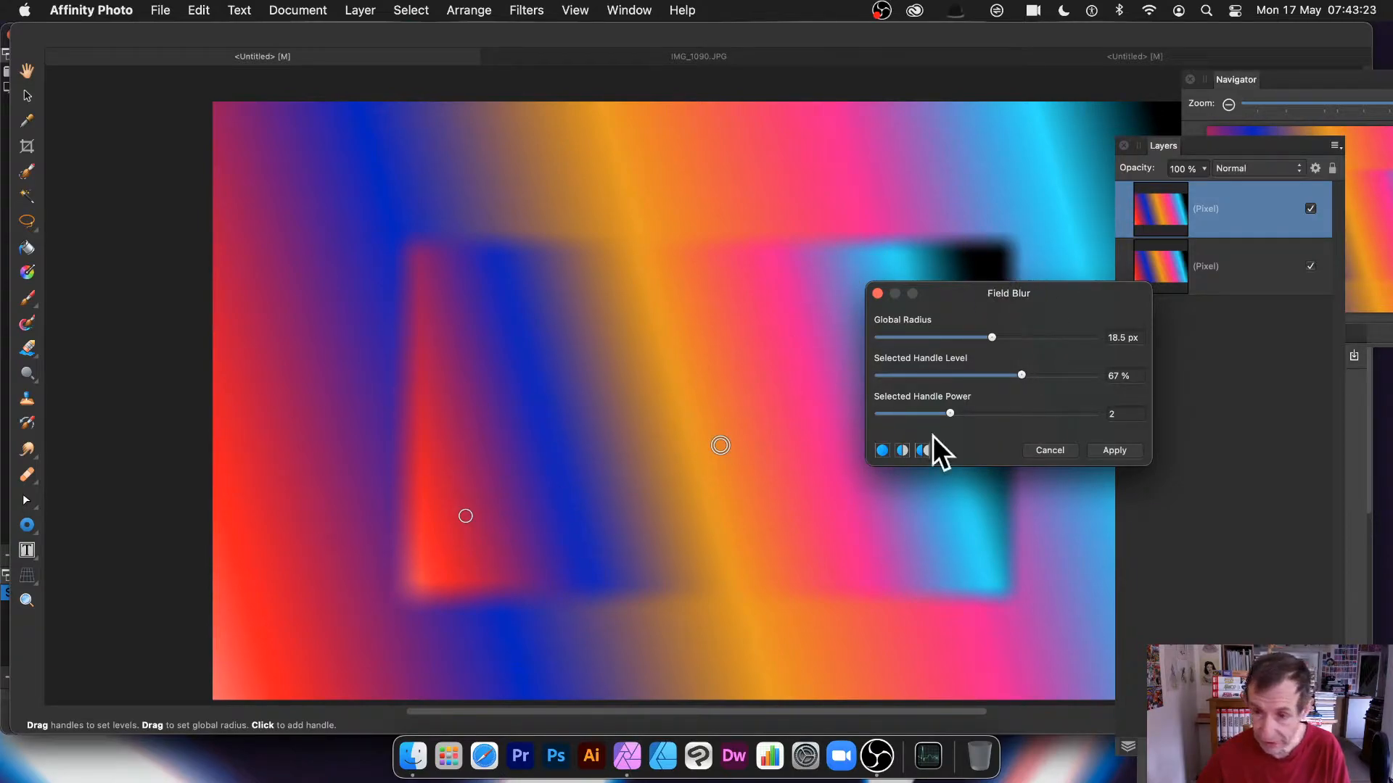
mouse_move(1021, 375)
mouse_down()
mouse_move(924, 375)
mouse_move(1086, 388)
mouse_move(959, 390)
mouse_move(1043, 394)
mouse_move(1012, 377)
mouse_up()
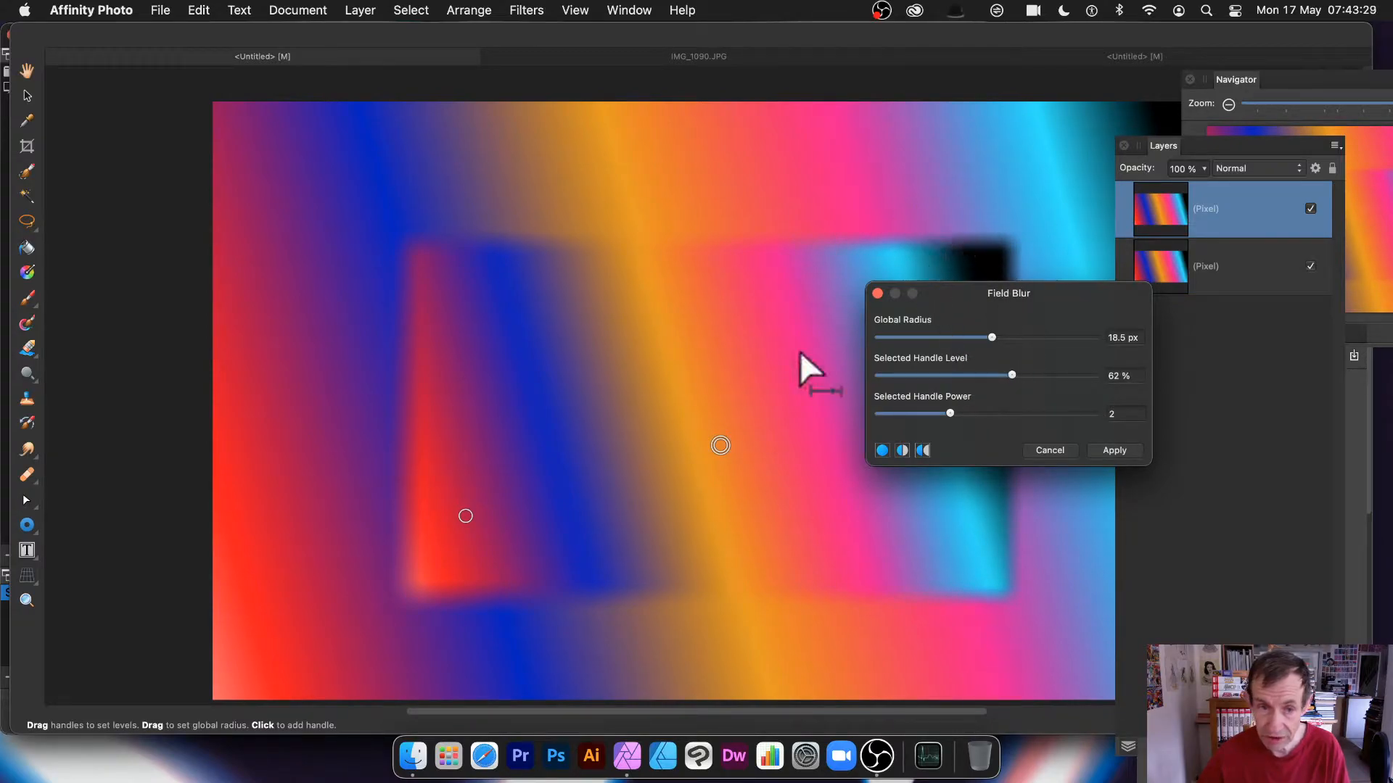
Step: Move the second blur handle to the copy's pink-cyan area and set its level to 27% and power to 2.224
drag(720, 444, 596, 489)
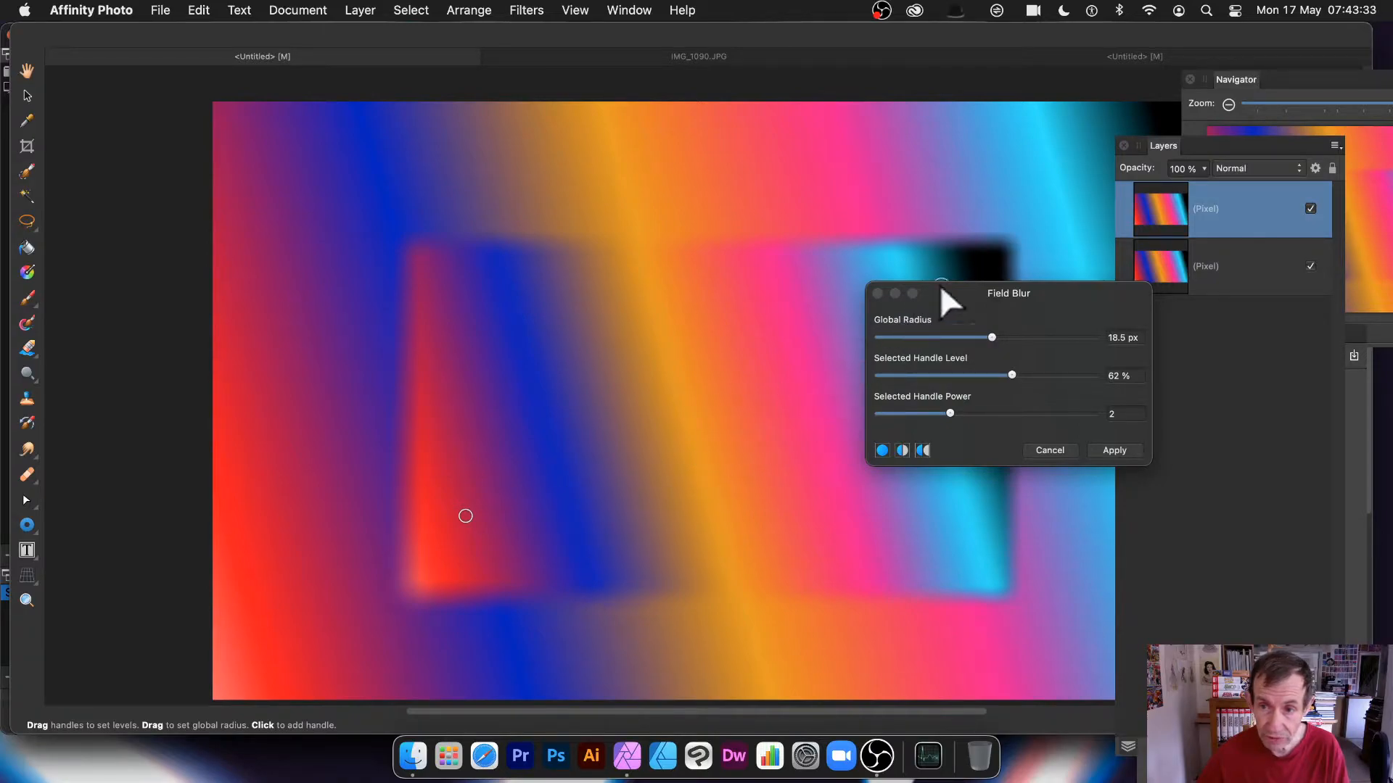
drag(781, 318, 786, 334)
drag(1012, 375, 930, 375)
drag(786, 333, 758, 444)
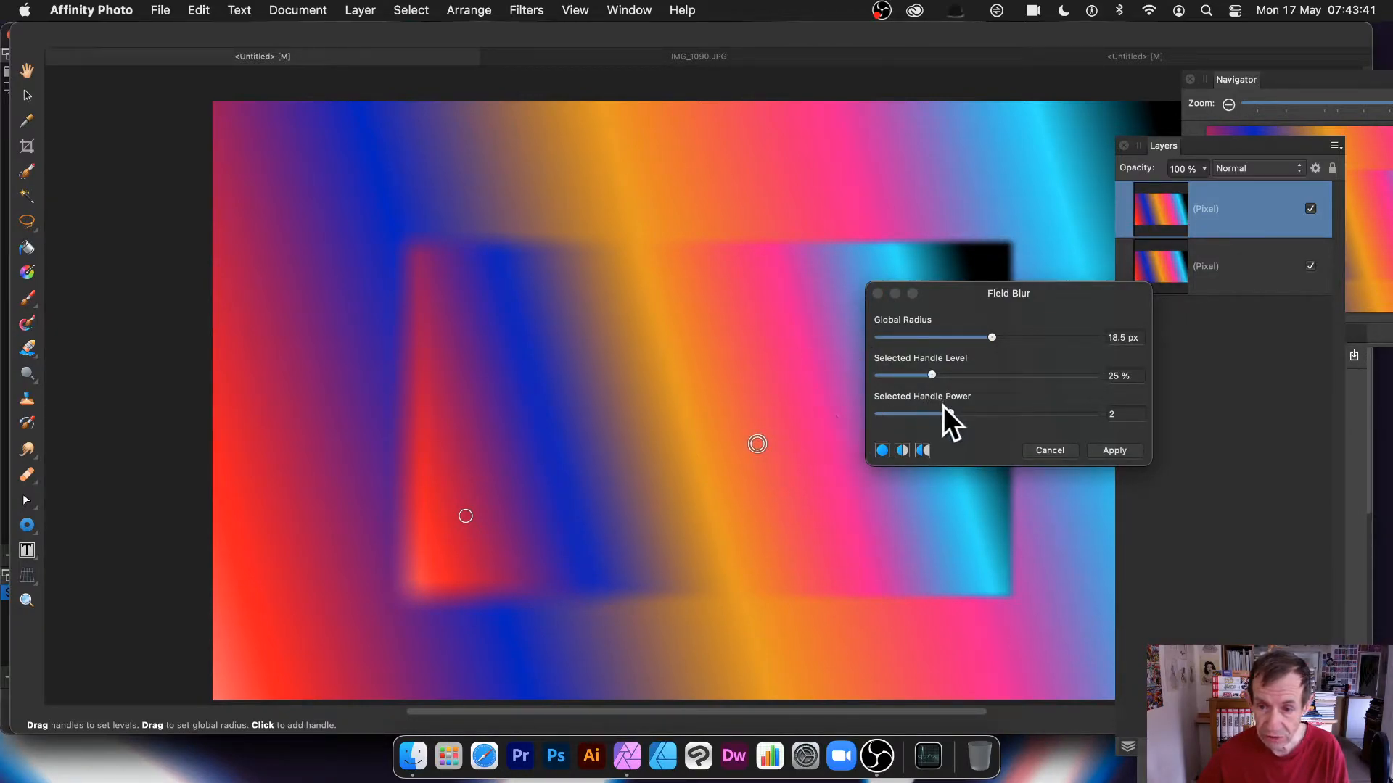
mouse_move(948, 412)
mouse_down()
mouse_move(1047, 424)
mouse_move(901, 417)
mouse_move(937, 415)
mouse_up()
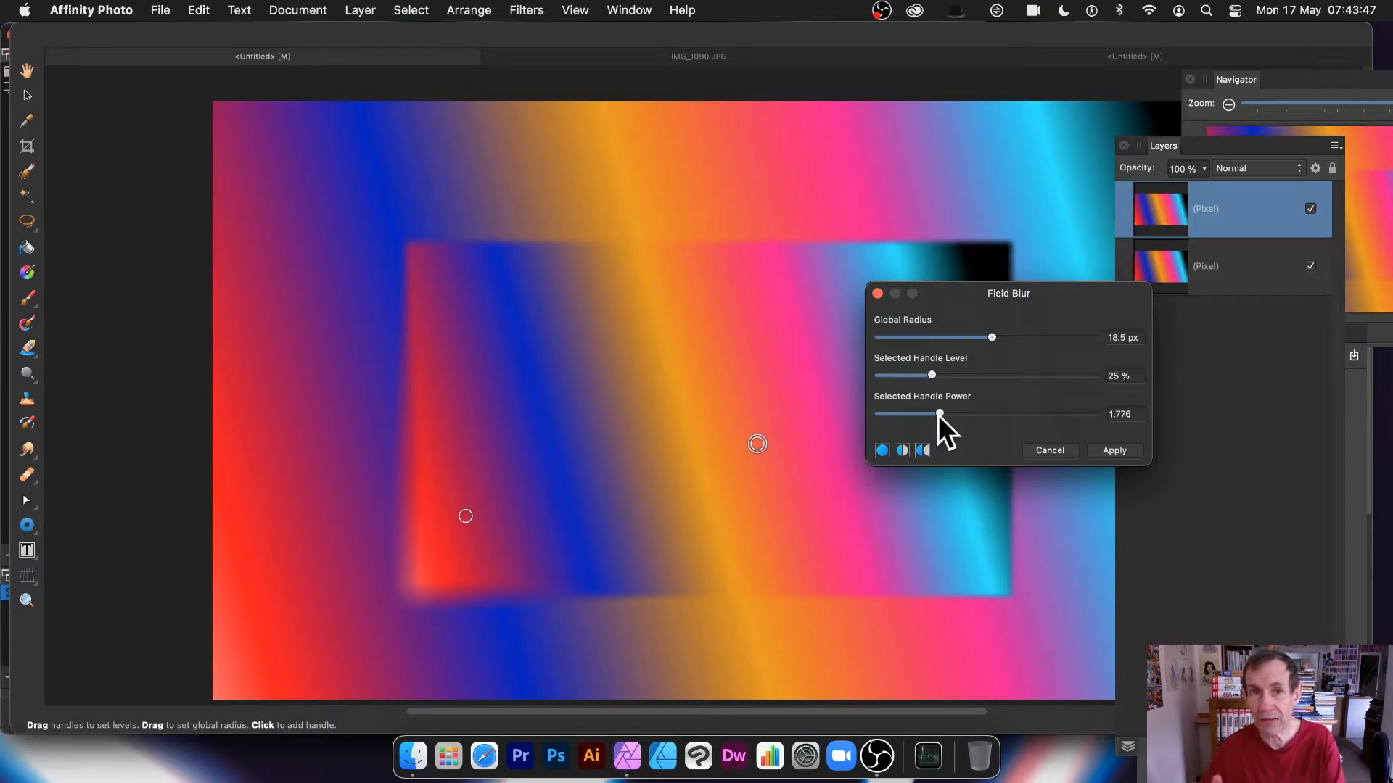
drag(938, 415, 983, 410)
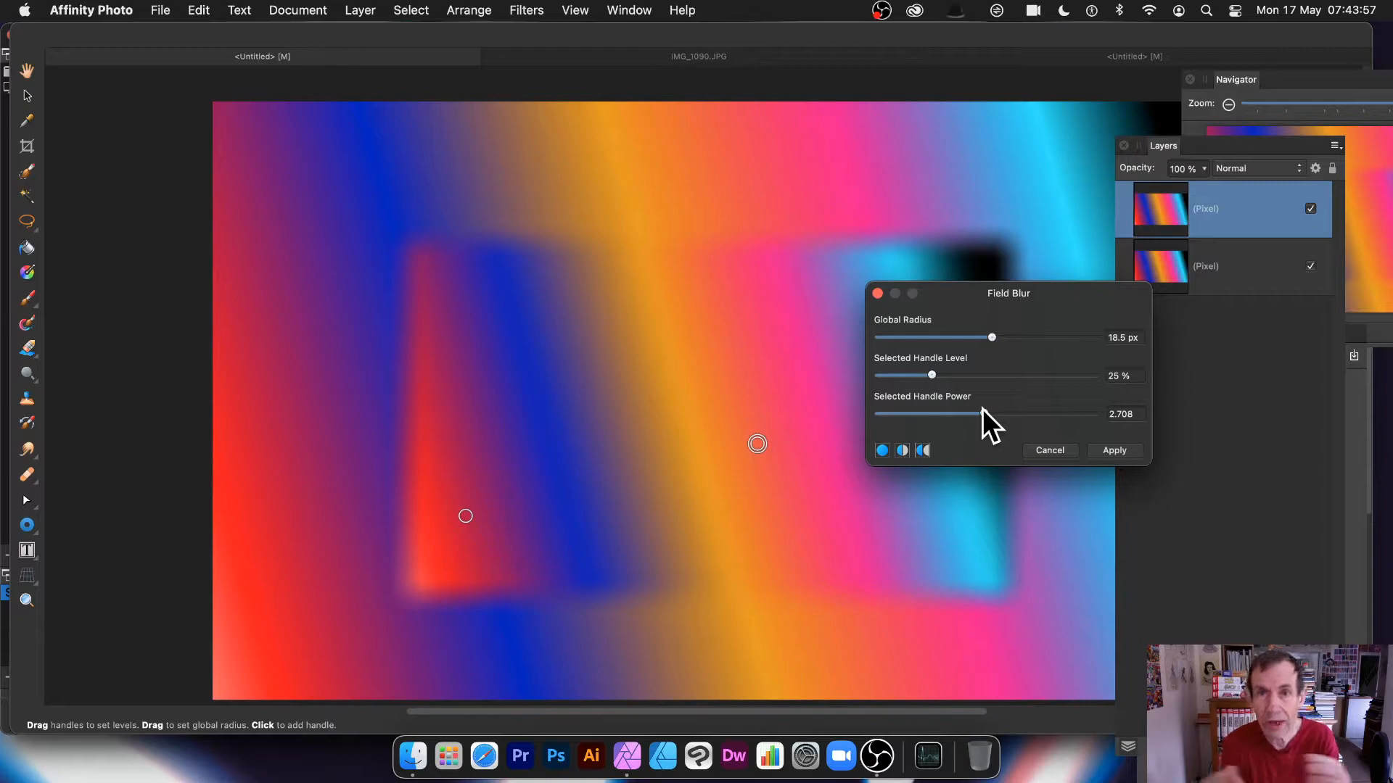
drag(982, 412, 959, 411)
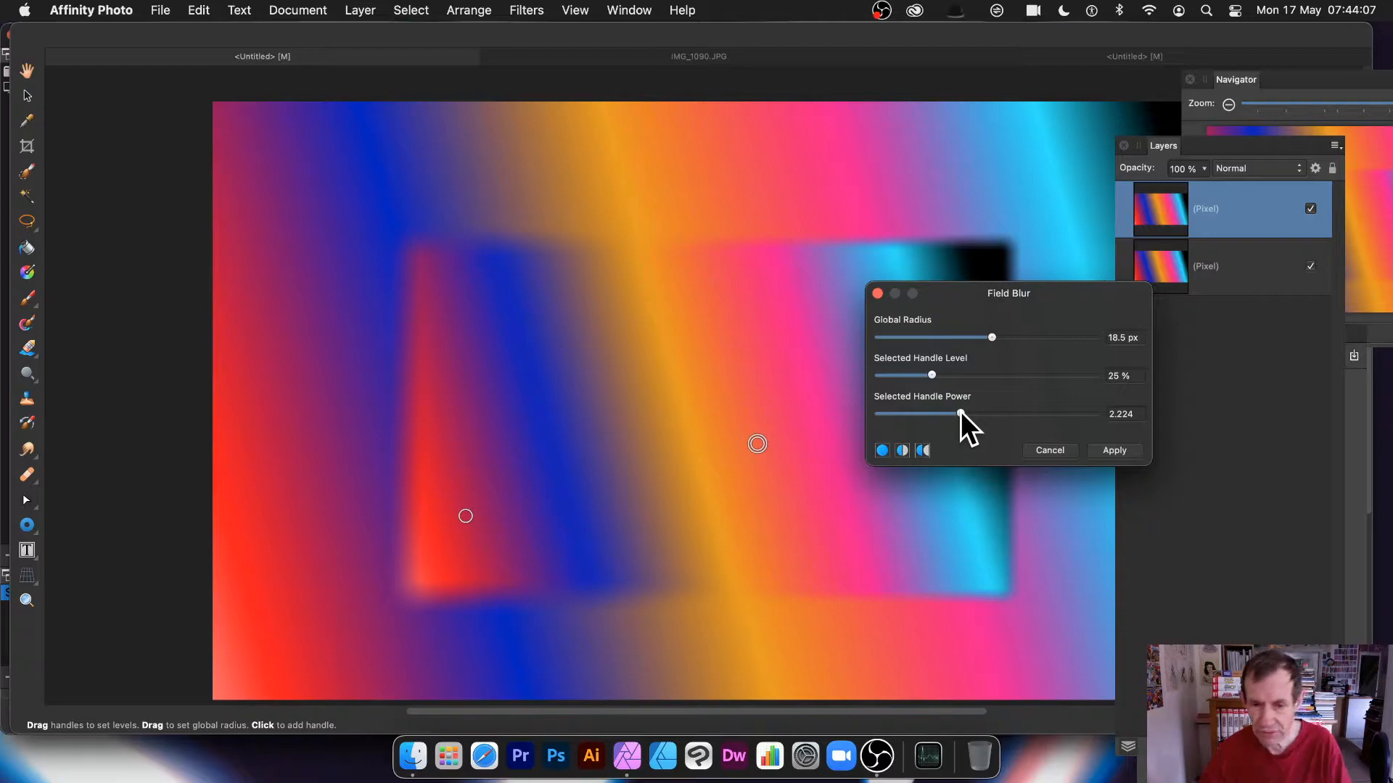
drag(756, 443, 874, 492)
mouse_move(951, 376)
mouse_down()
mouse_move(976, 376)
mouse_move(934, 378)
mouse_up()
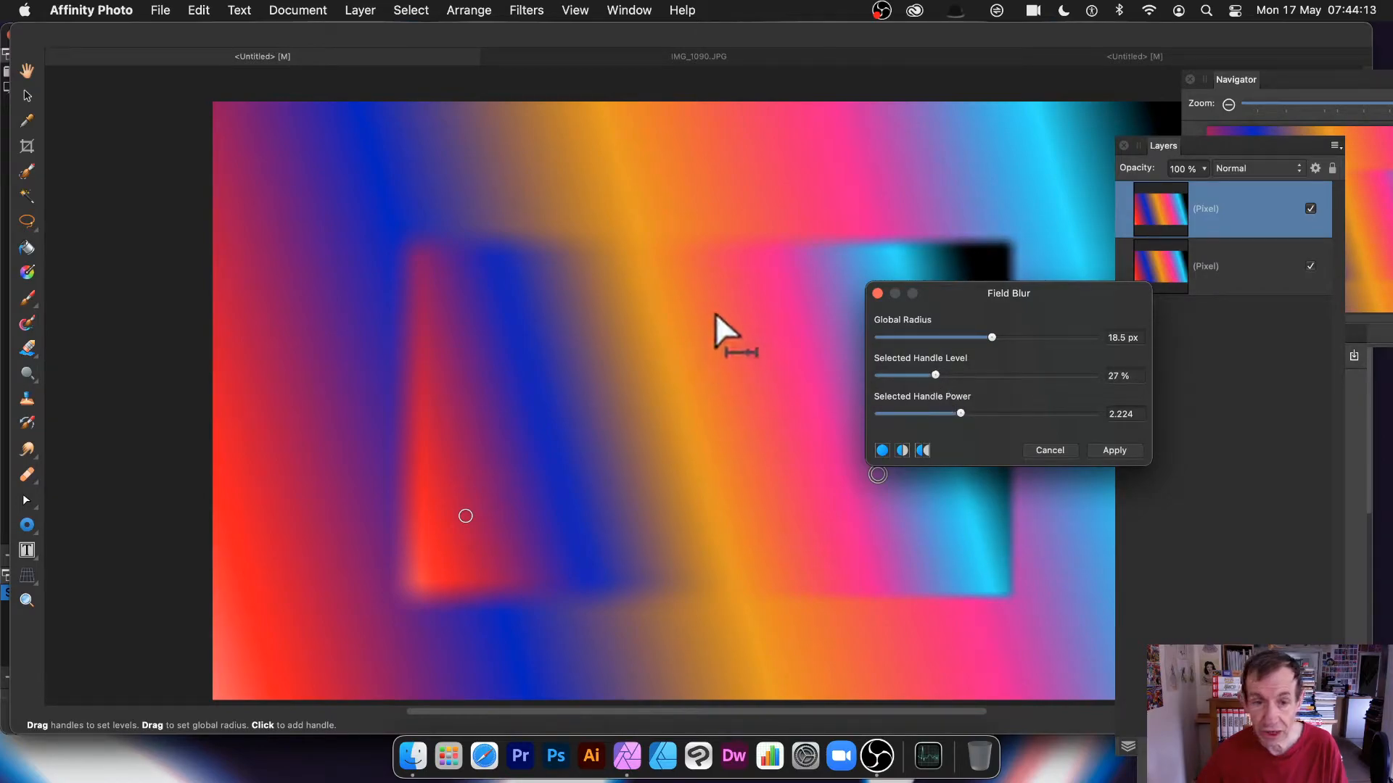
Step: Add a third blur handle on the pink band near the copy's upper edge and set its level to 95%
click(783, 267)
drag(783, 269, 785, 288)
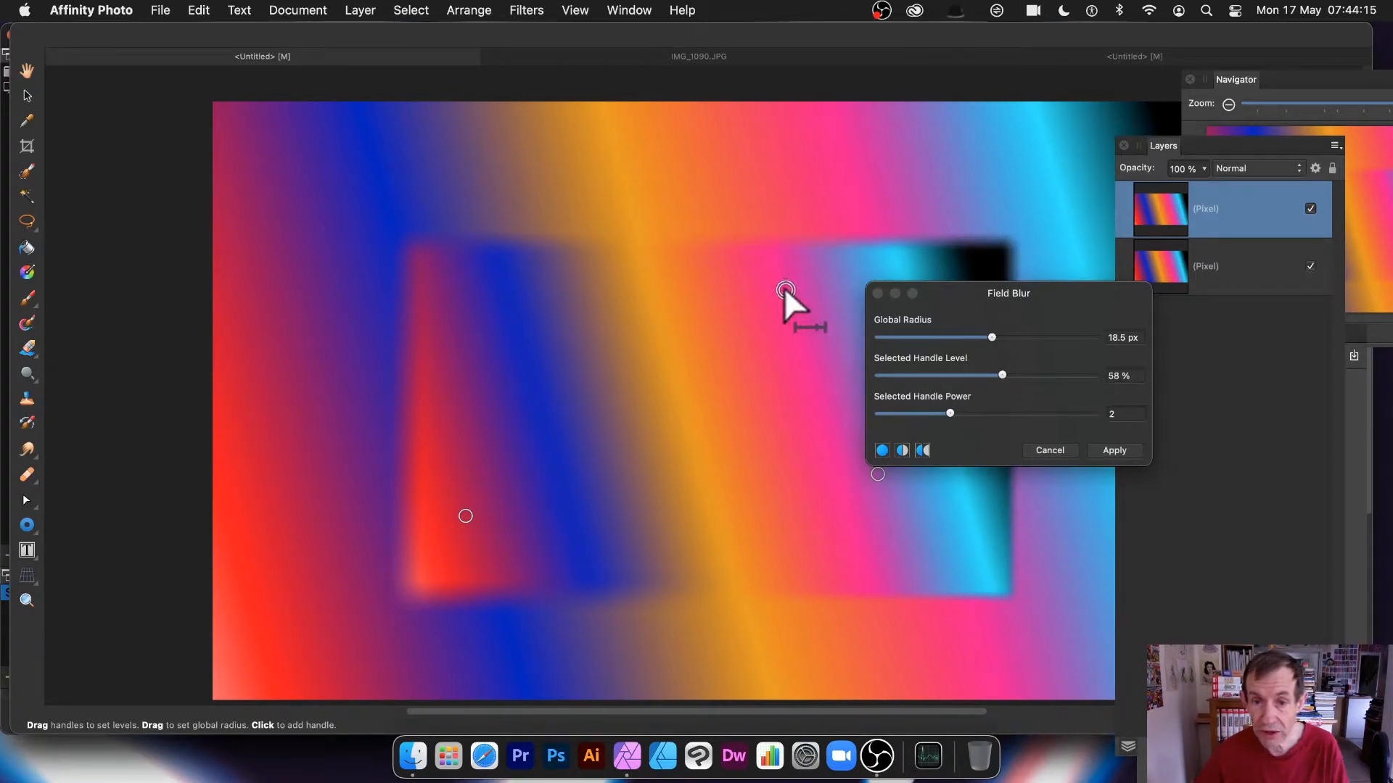
drag(1032, 374, 1082, 376)
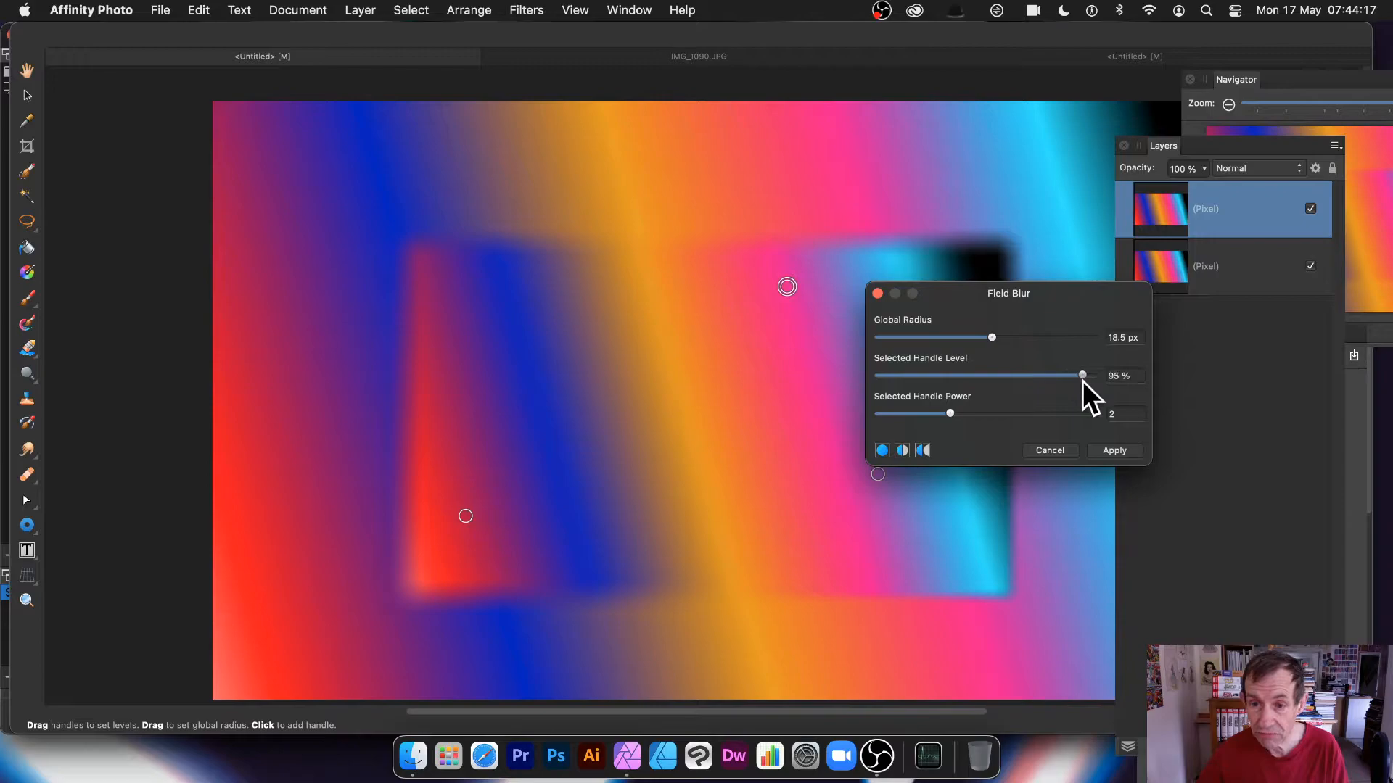
drag(787, 287, 781, 280)
Step: Move the second blur handle toward the copy's lower-right corner, set its level to 8% and apply the Field Blur
drag(879, 475, 912, 538)
drag(920, 374, 897, 373)
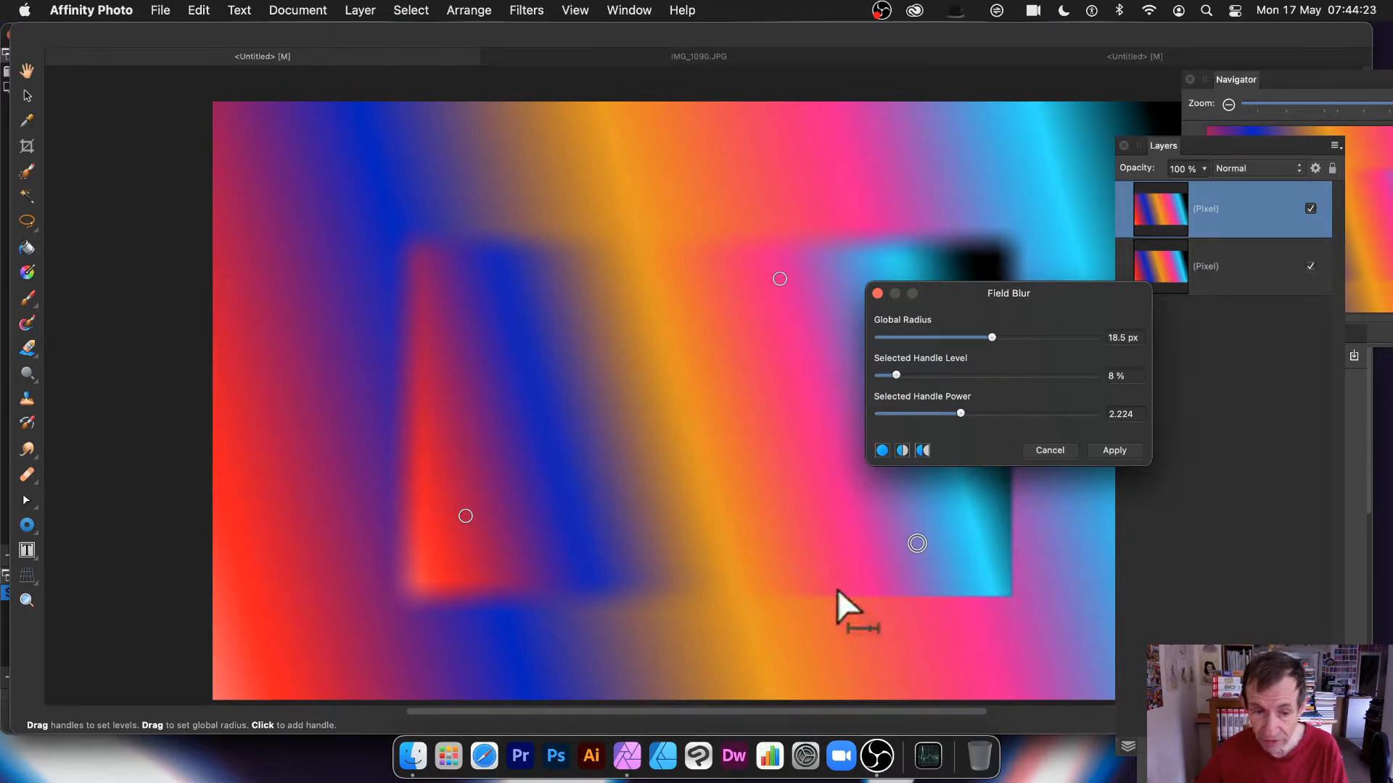
click(1113, 449)
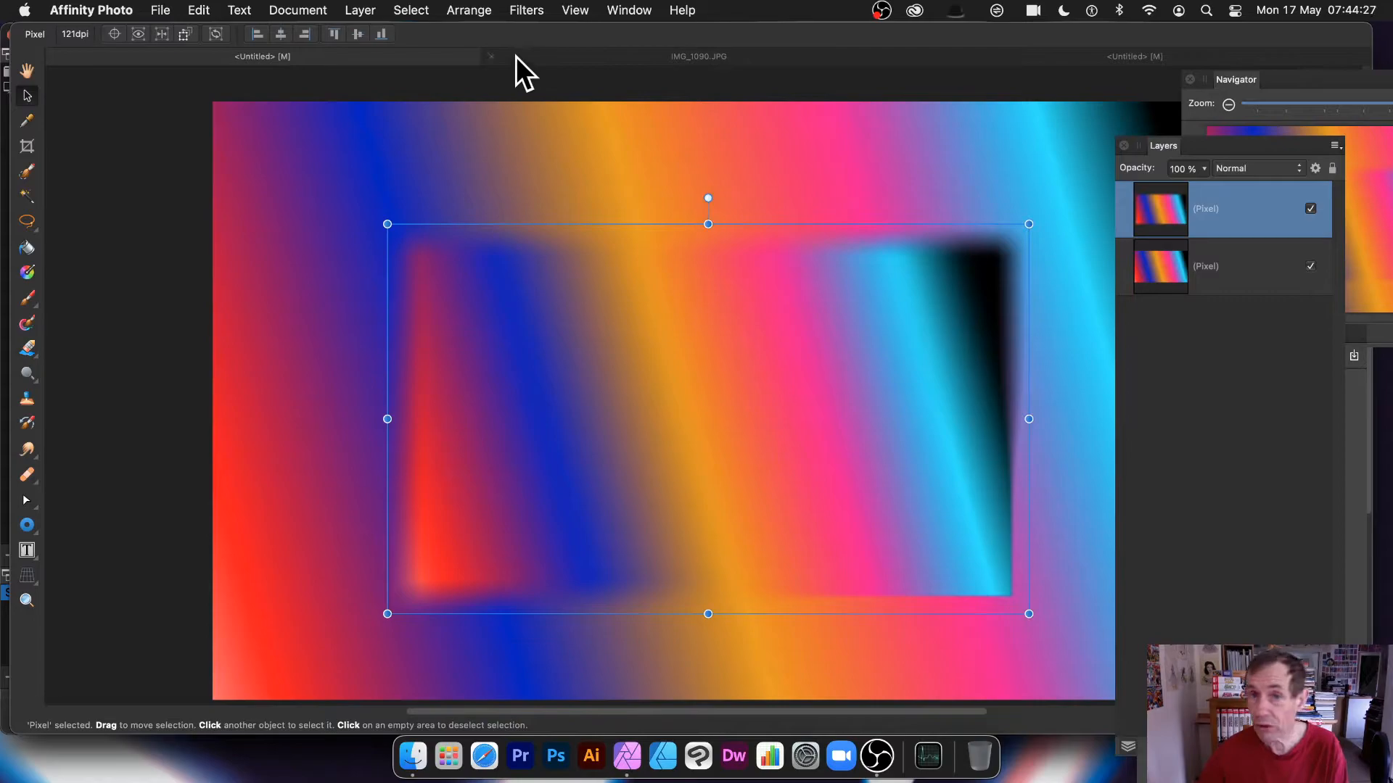
Step: Repeat the Field Blur on the smaller gradient layer
click(532, 9)
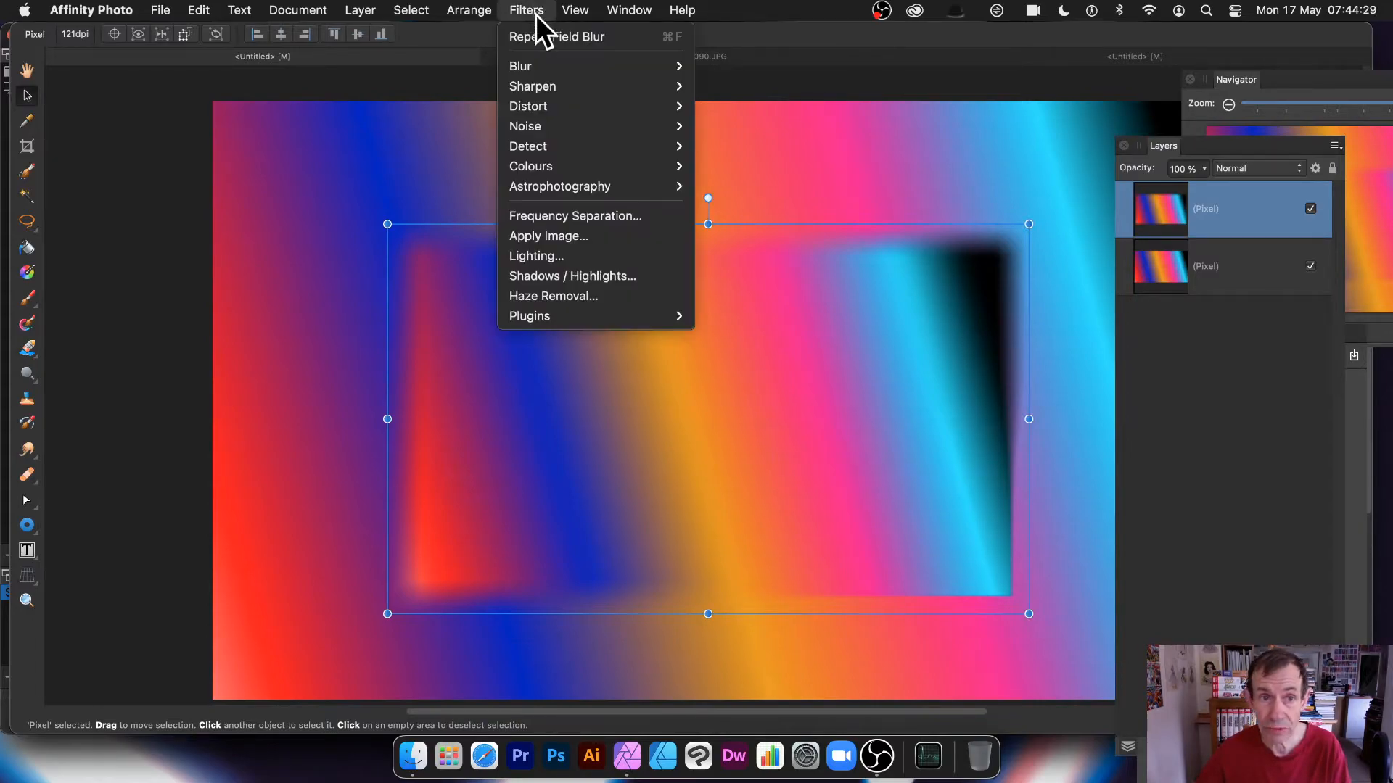
click(536, 34)
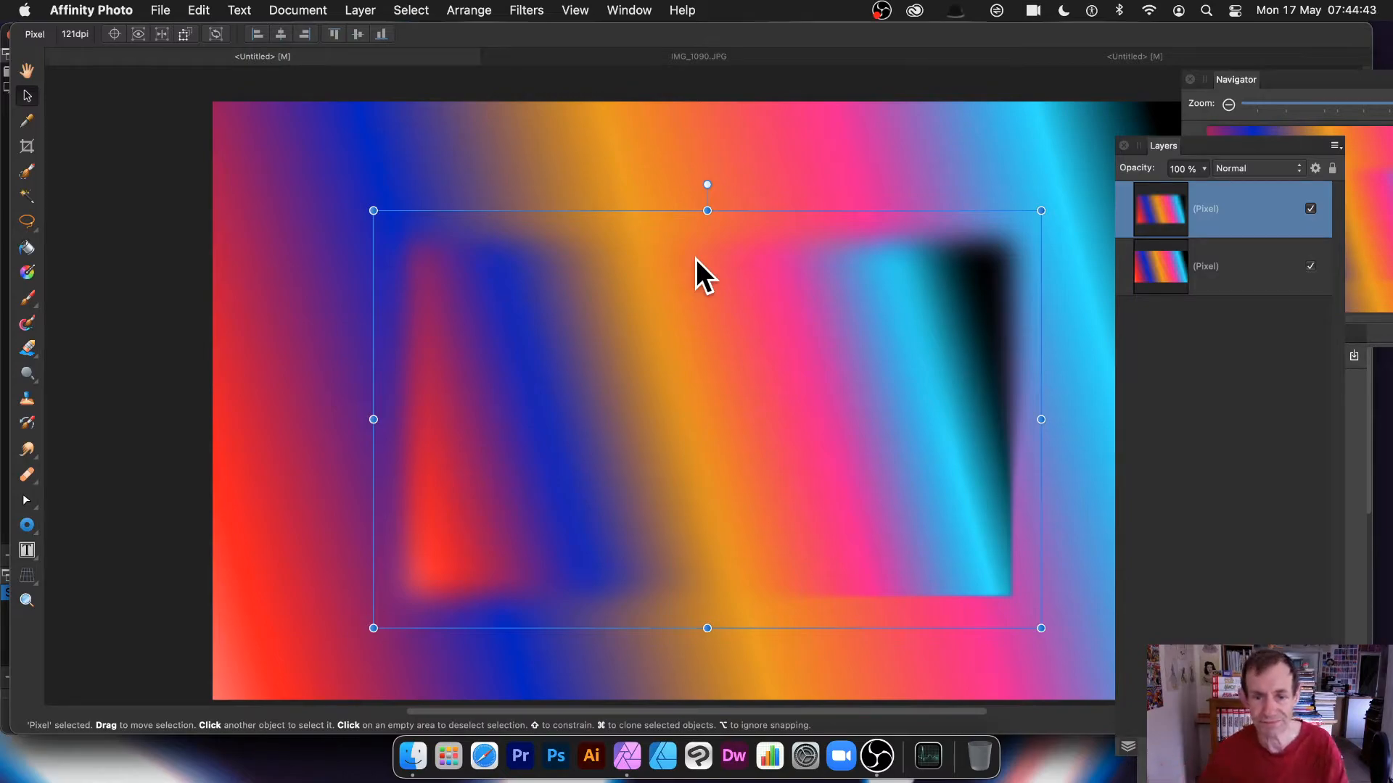
click(524, 8)
mouse_move(533, 108)
click(758, 106)
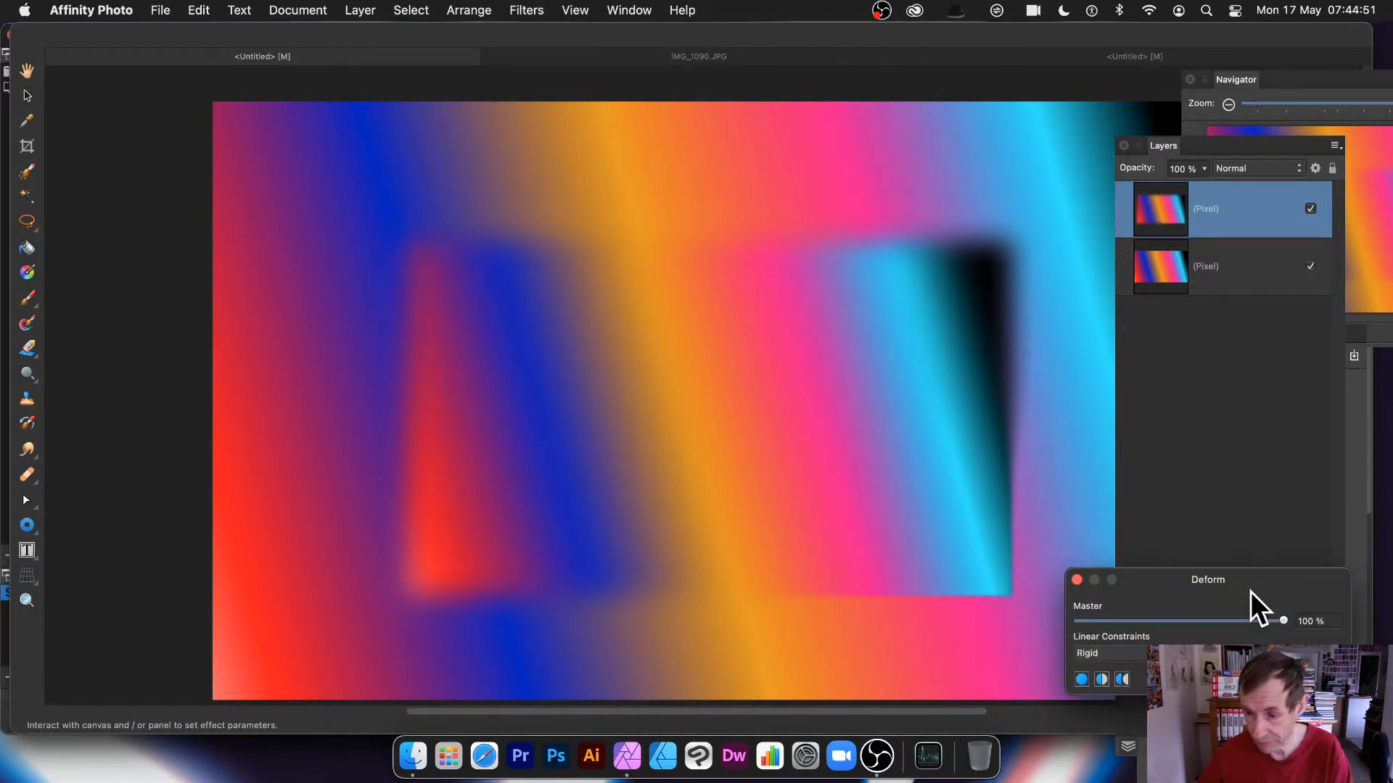
drag(1216, 582, 707, 598)
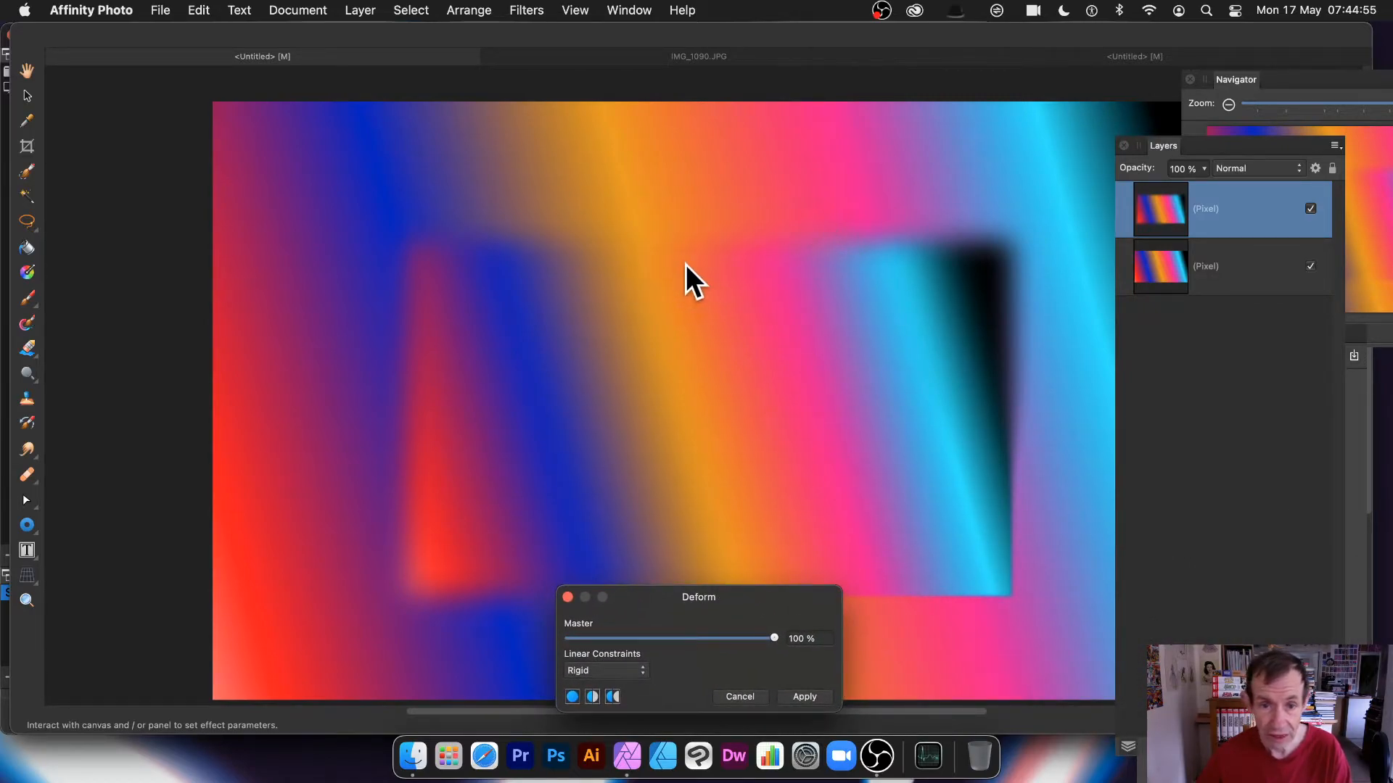
click(523, 323)
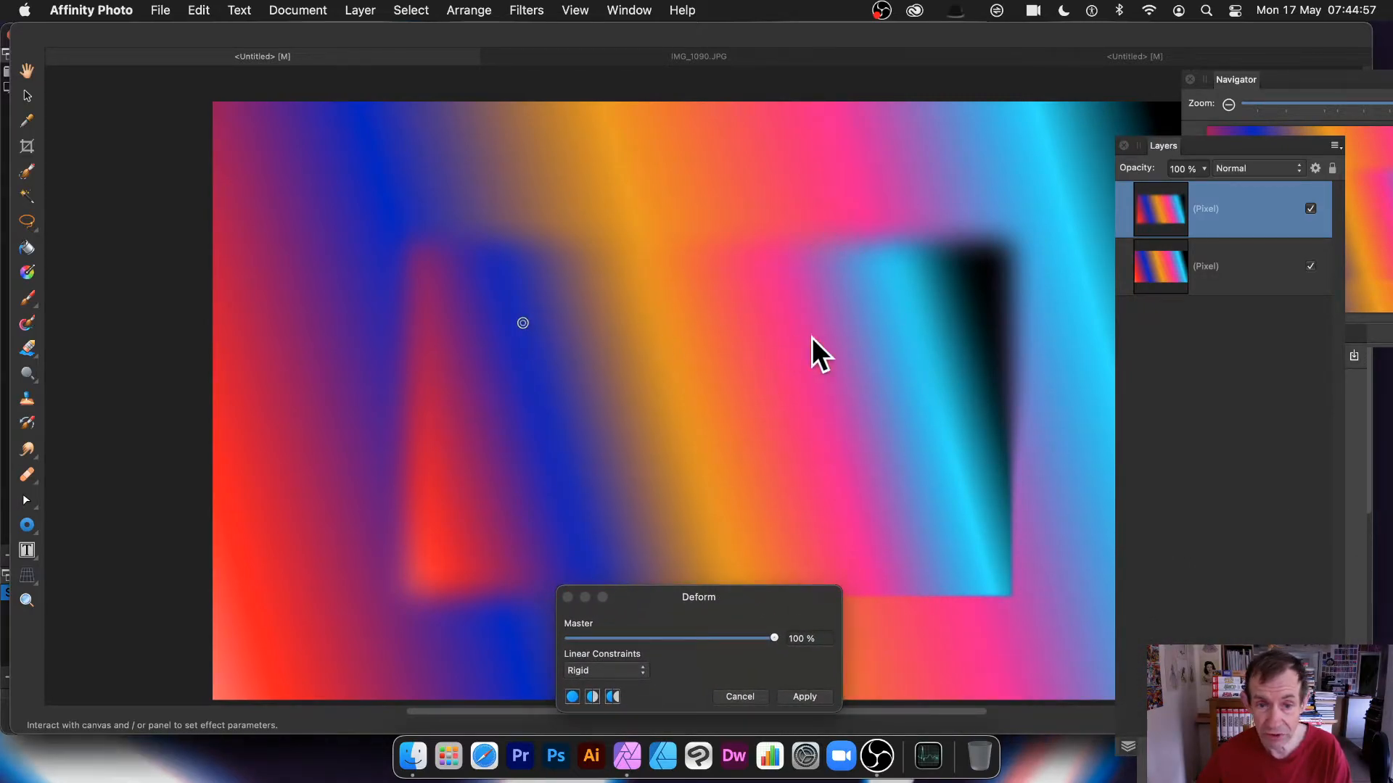
click(874, 335)
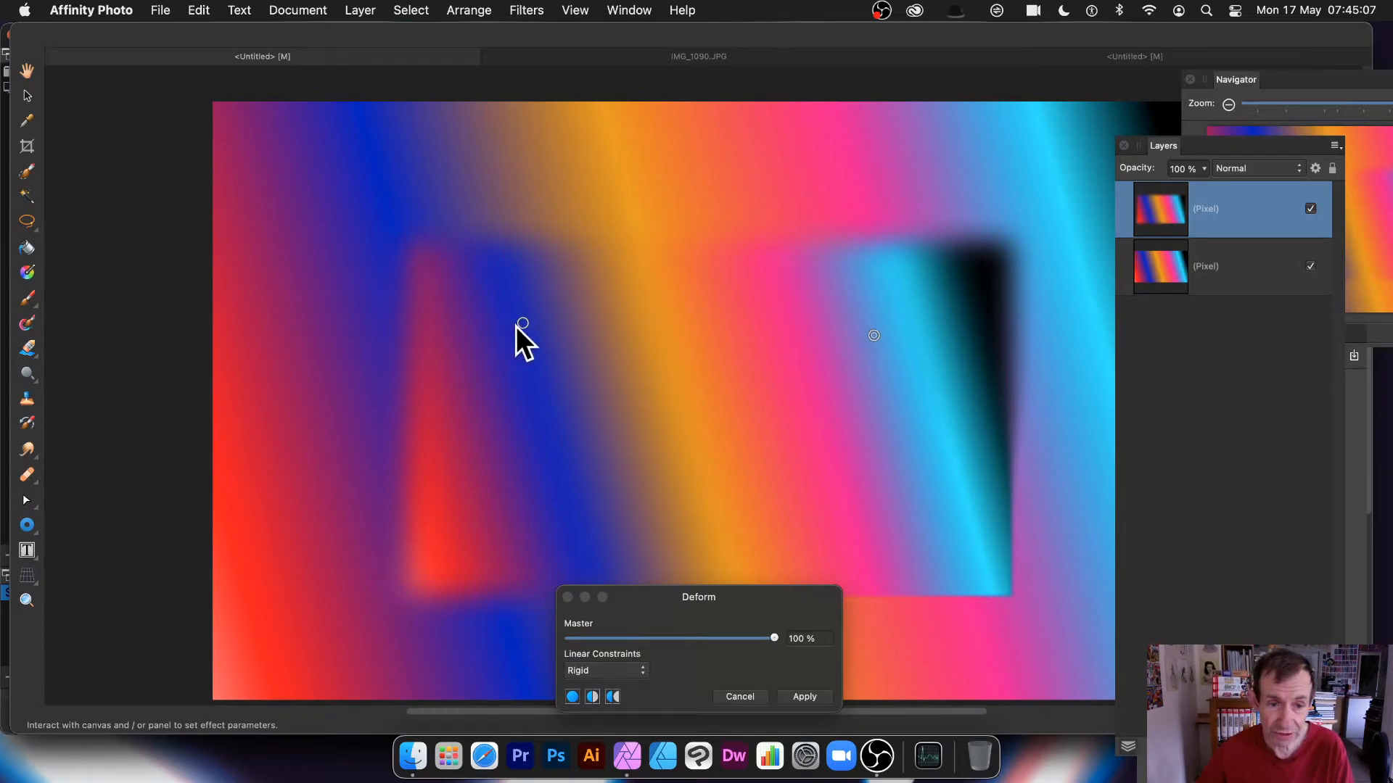
drag(523, 323, 514, 261)
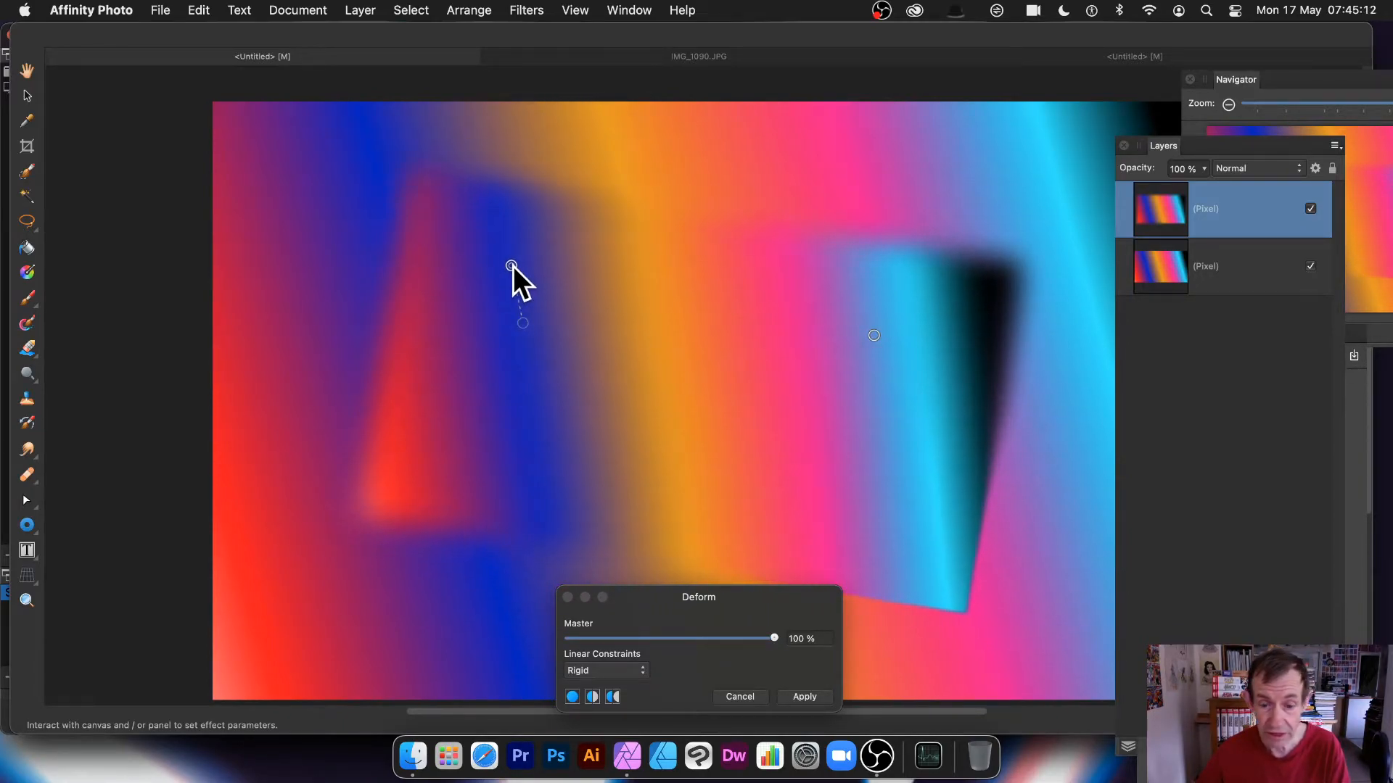
click(743, 693)
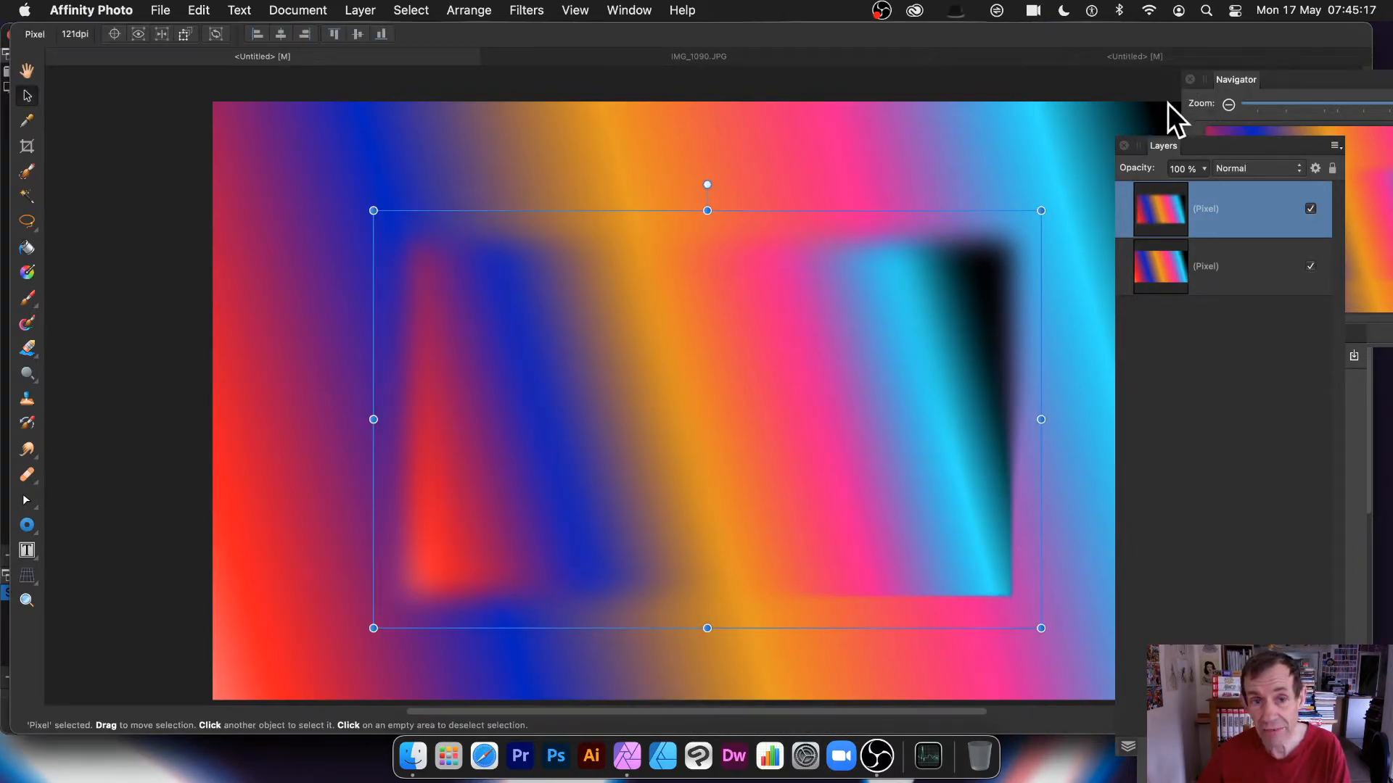
Step: Set the smaller gradient layer's blend mode to Lighten and start the Deform filter on it
click(1237, 174)
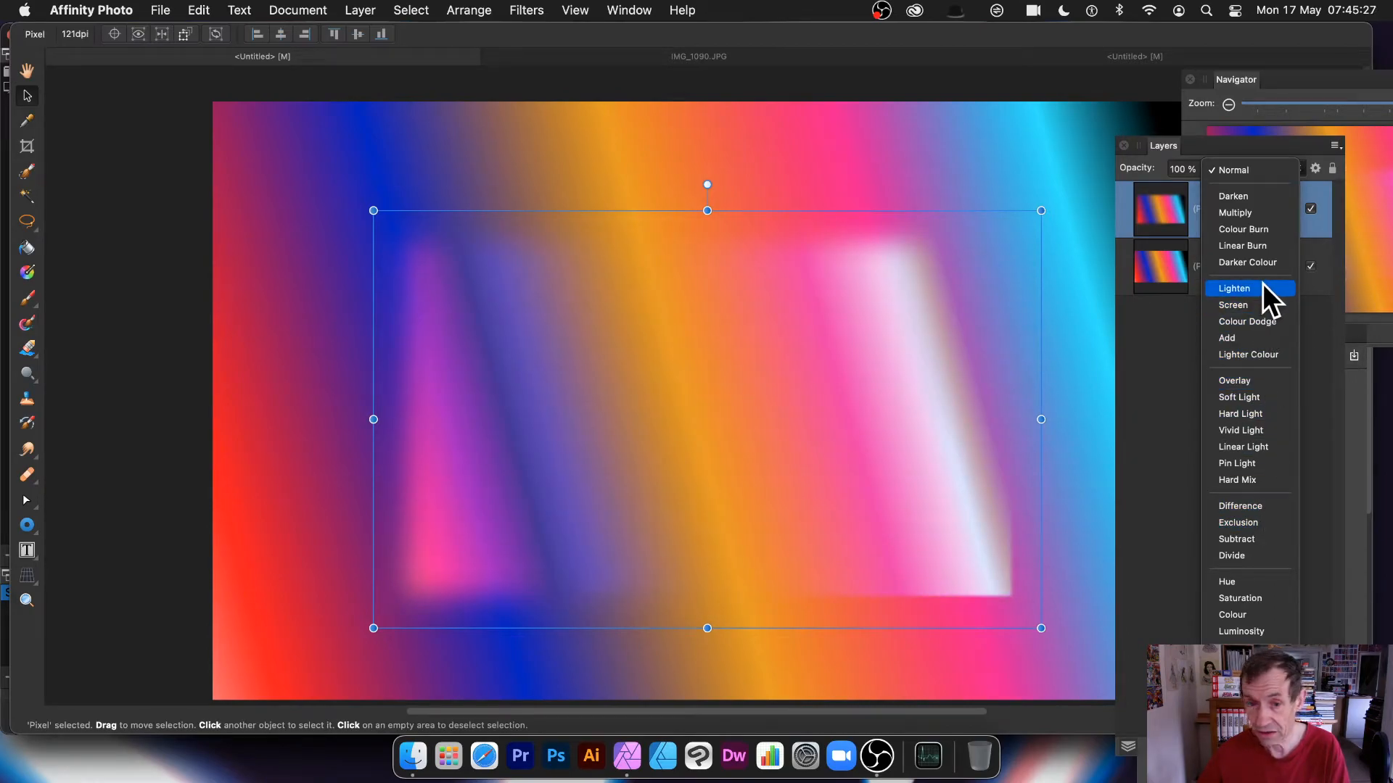
click(1262, 282)
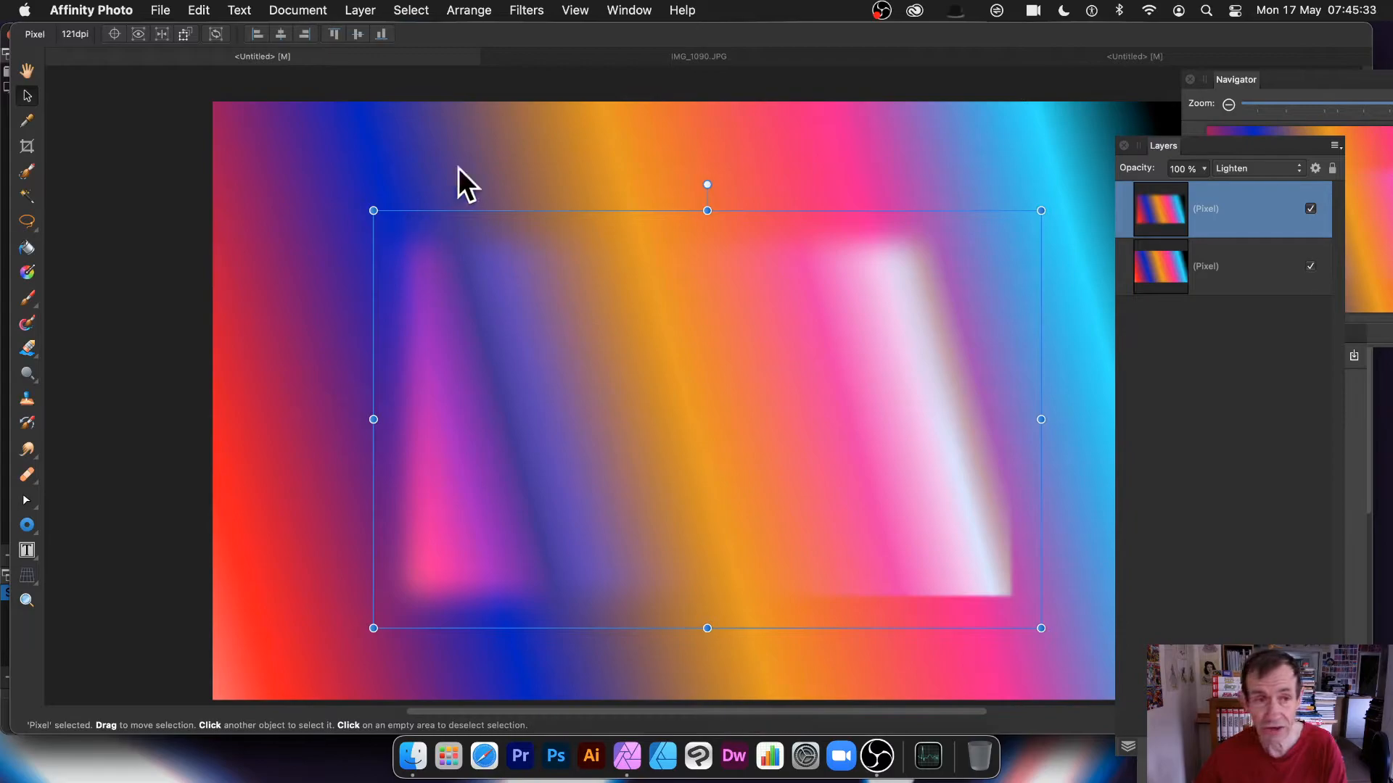
click(525, 10)
mouse_move(531, 102)
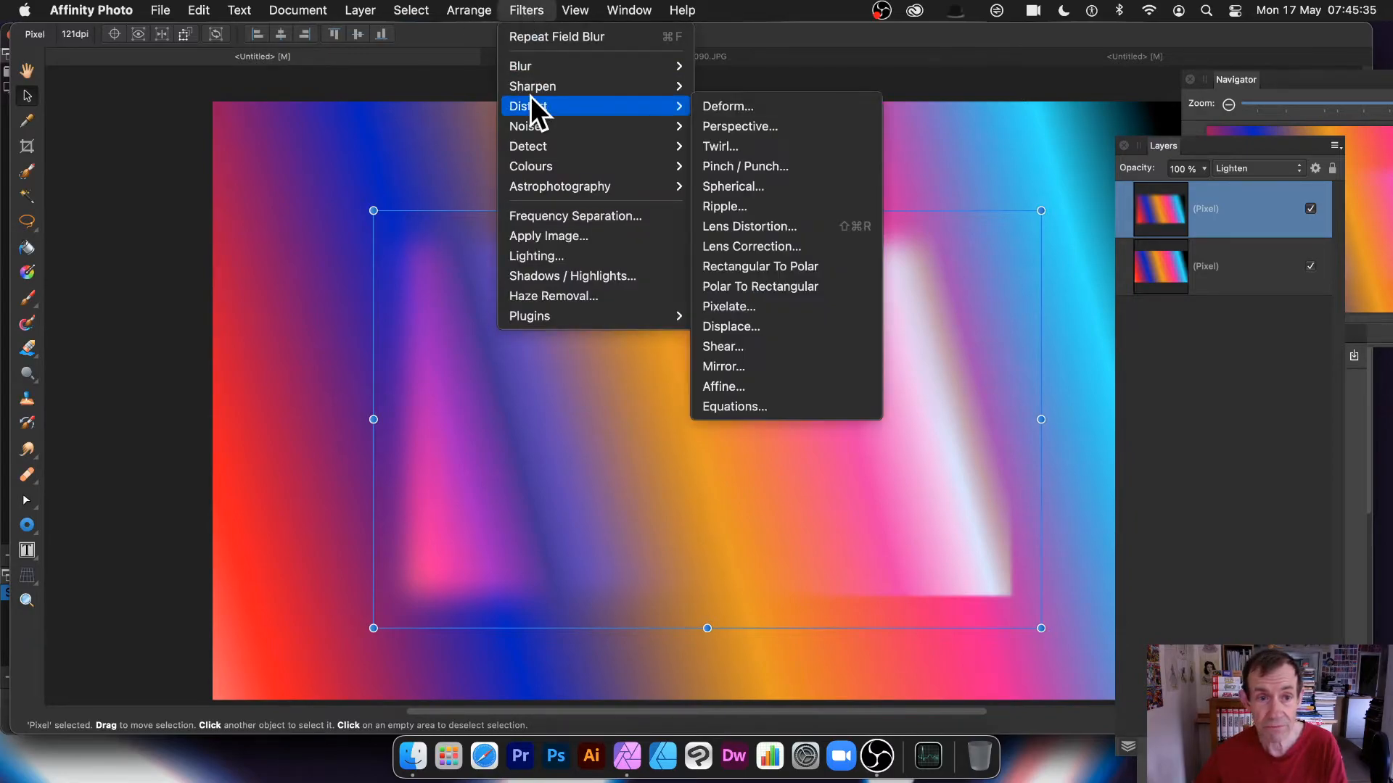
click(776, 109)
drag(1237, 589, 959, 522)
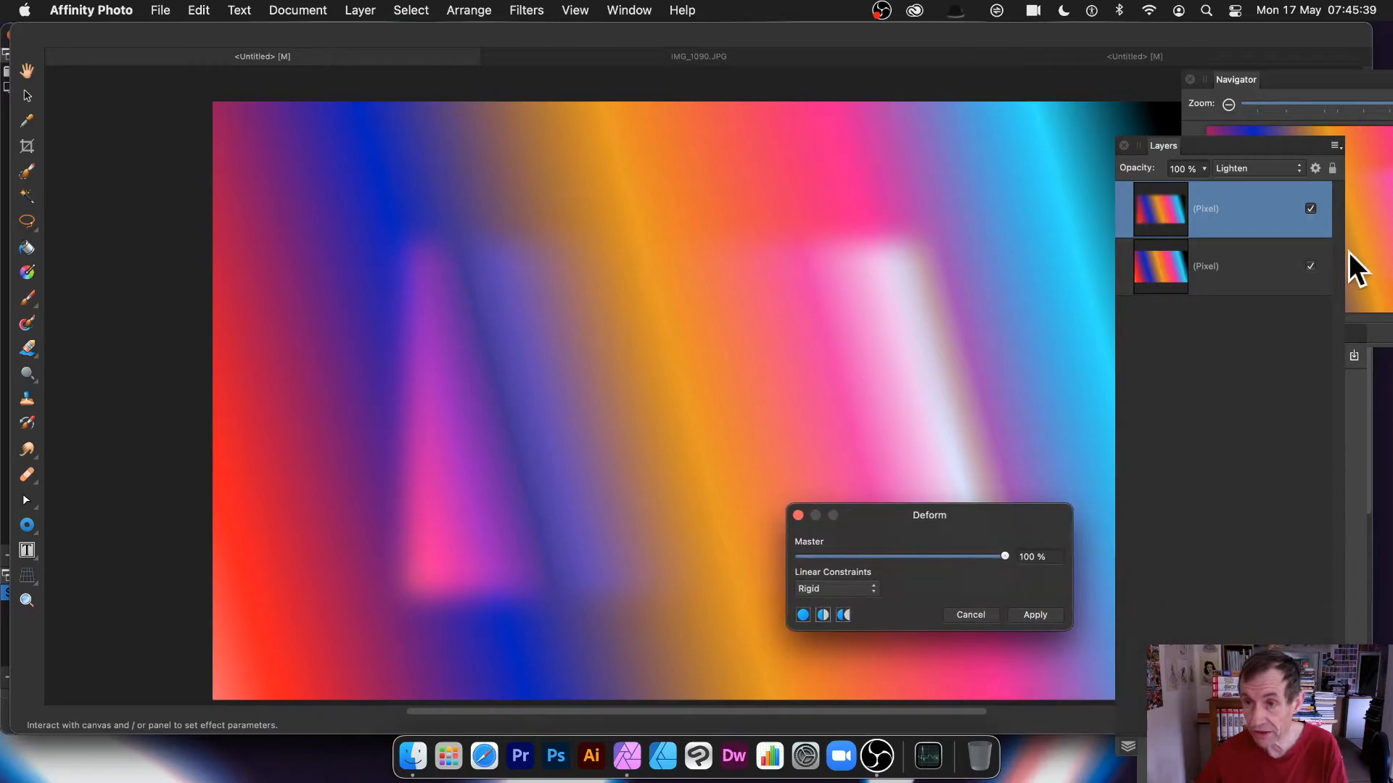
Step: Try the Soft Light blend mode on the smaller layer with the Deform filter open
click(1241, 168)
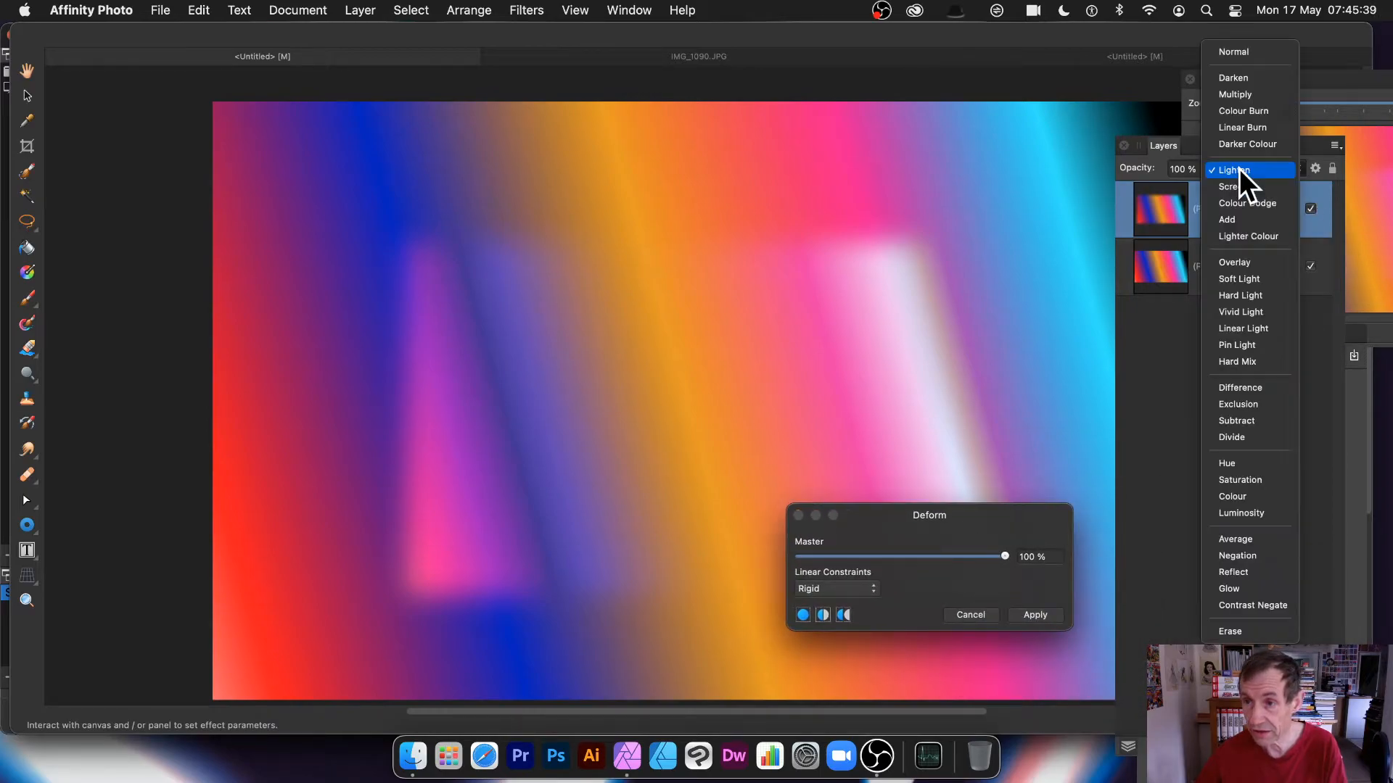
click(1240, 278)
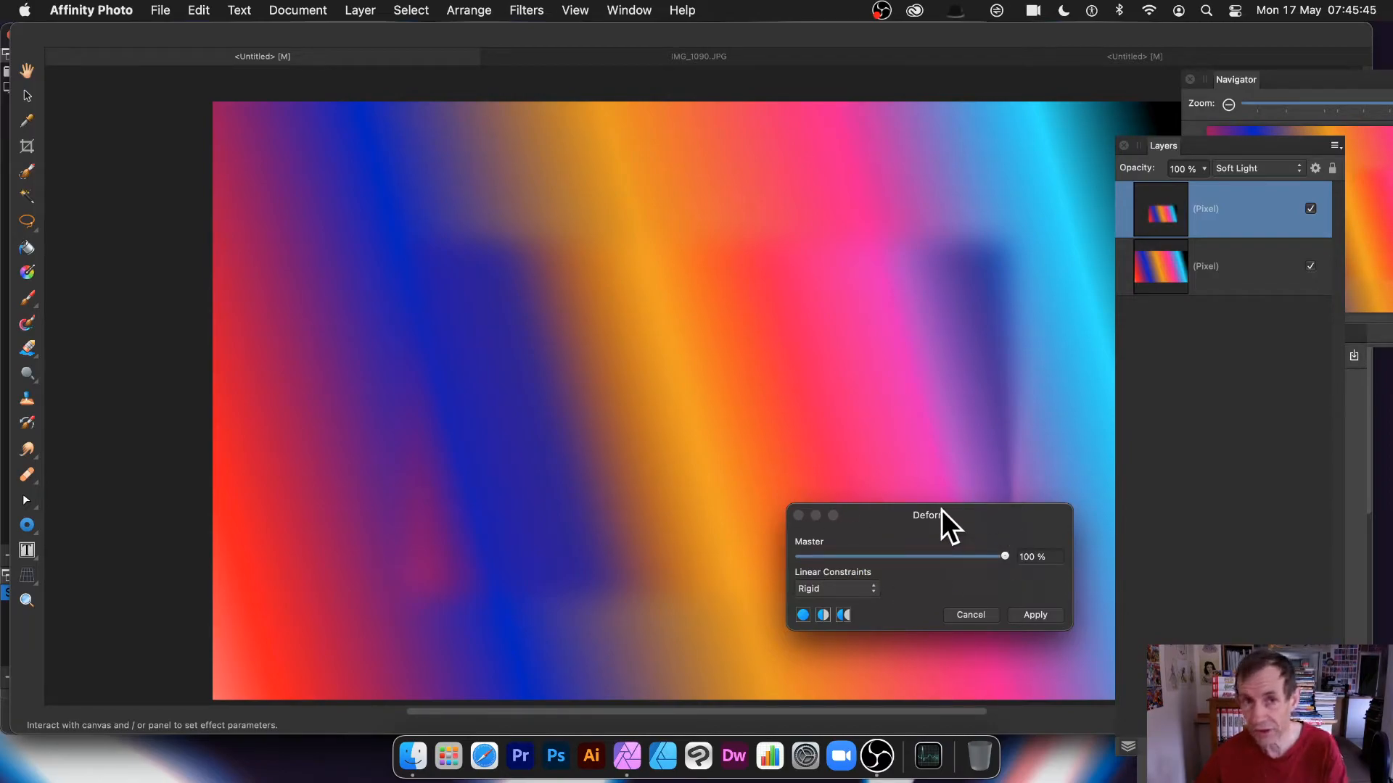
click(985, 515)
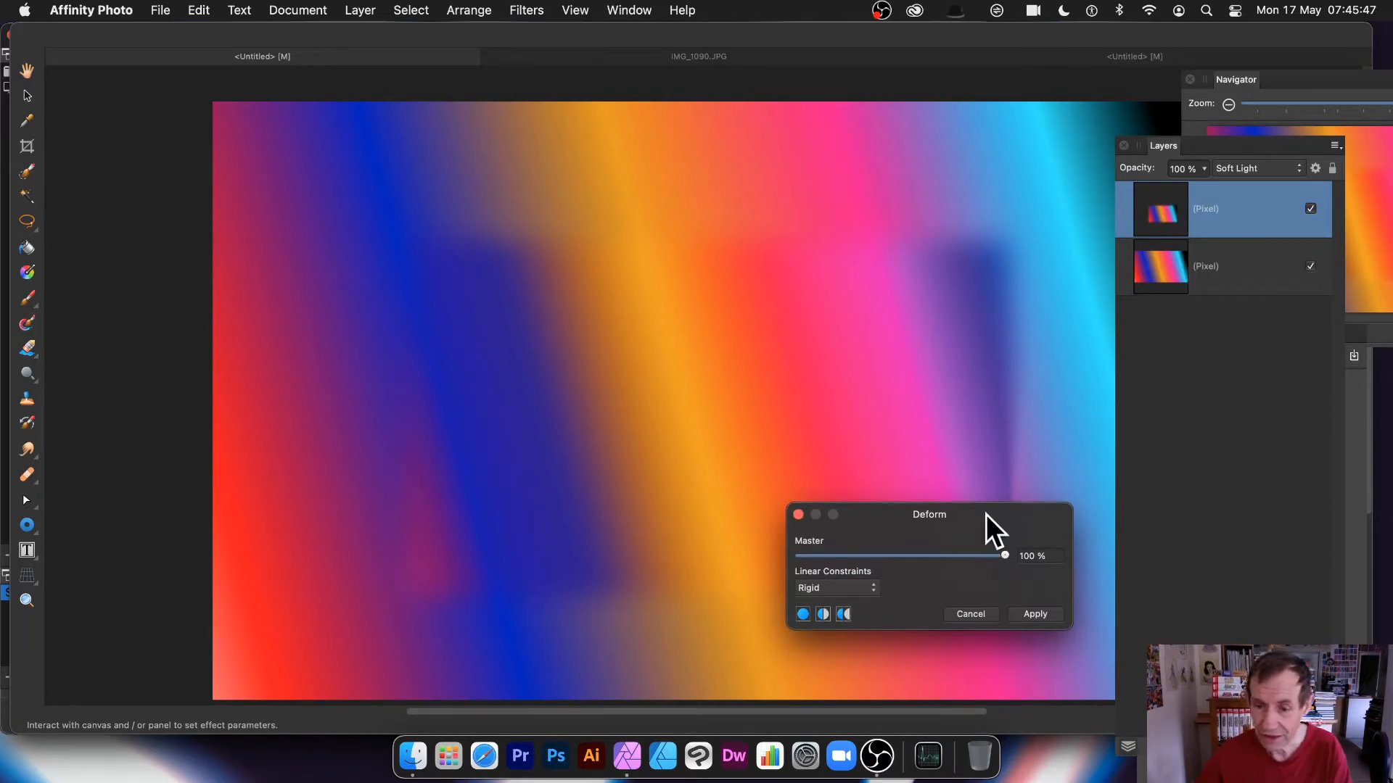
drag(985, 514, 986, 466)
Step: Place four deform handles across the smaller layer, pulling the upper-left one outward and the lower-left one across to the pink area
click(560, 345)
click(879, 335)
click(610, 483)
click(753, 429)
drag(559, 342, 422, 220)
drag(611, 482, 834, 316)
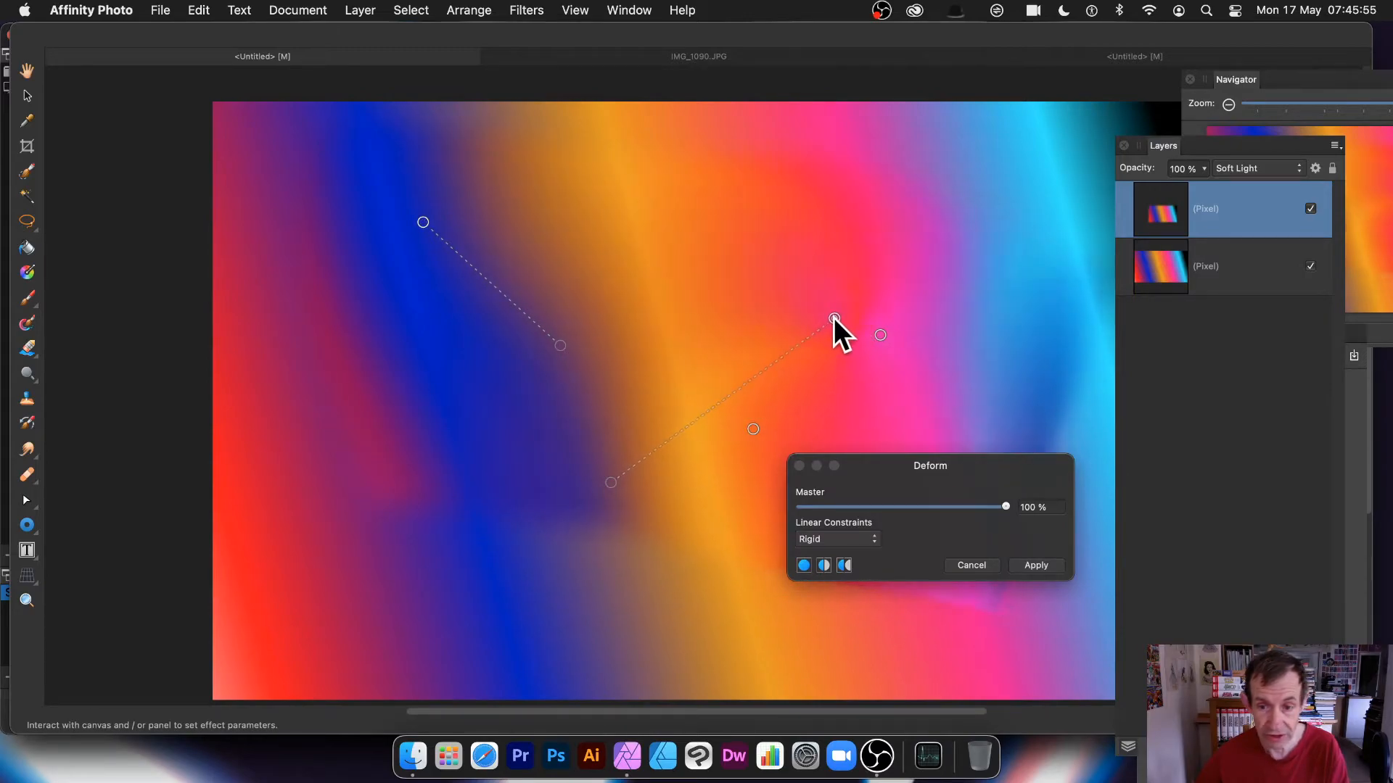
Step: Set the smaller layer's blend mode to Difference and reposition the deform handles in its pink area
click(1235, 167)
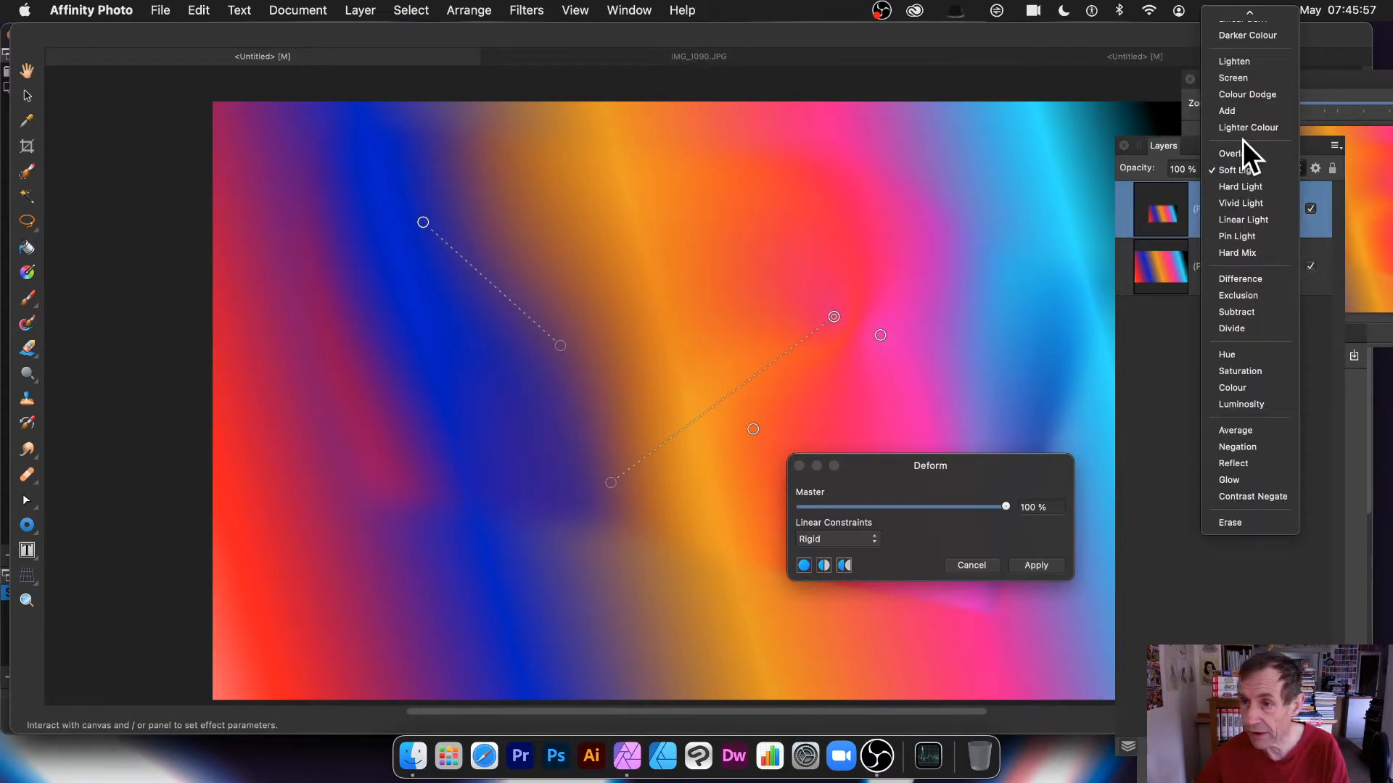
click(1263, 280)
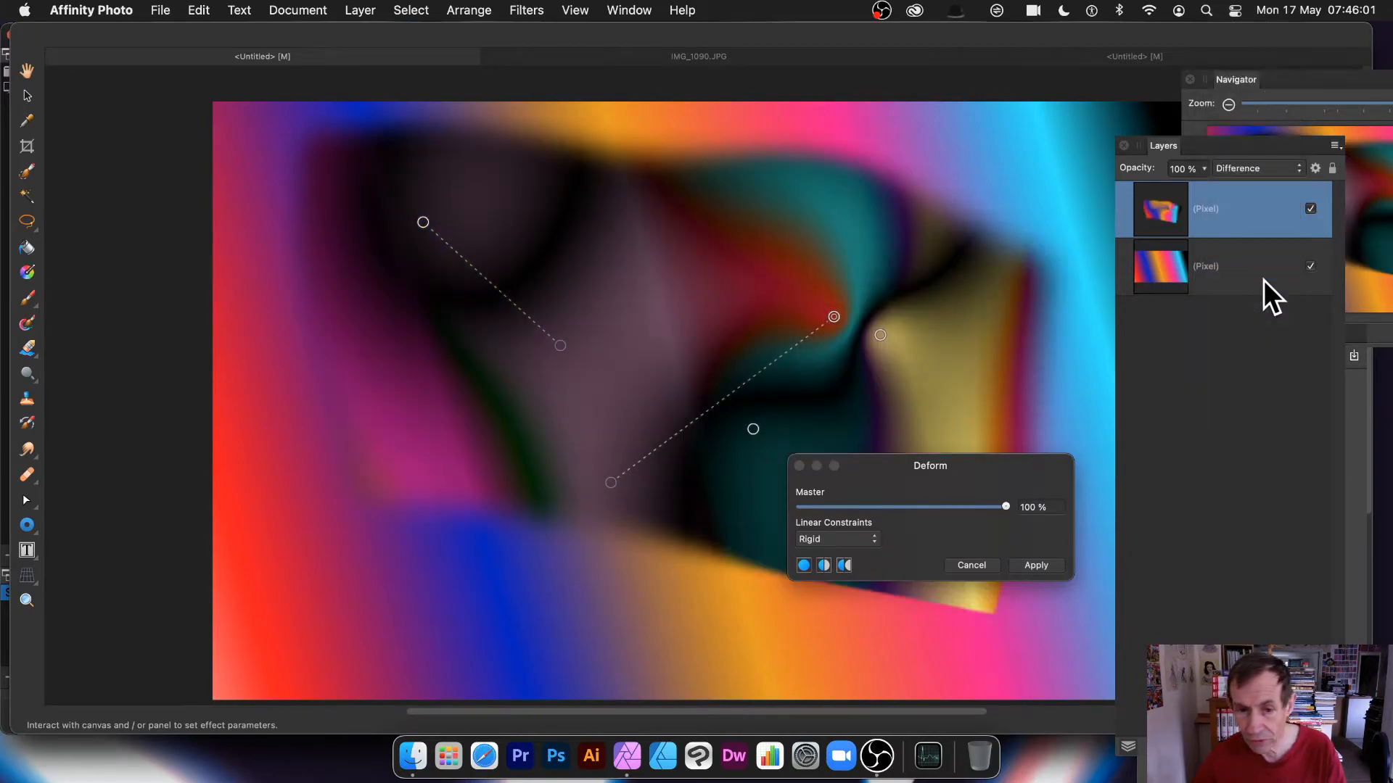
mouse_move(835, 317)
mouse_down()
mouse_move(878, 375)
mouse_move(888, 367)
mouse_move(973, 189)
mouse_move(955, 228)
mouse_move(840, 270)
mouse_move(828, 306)
mouse_up()
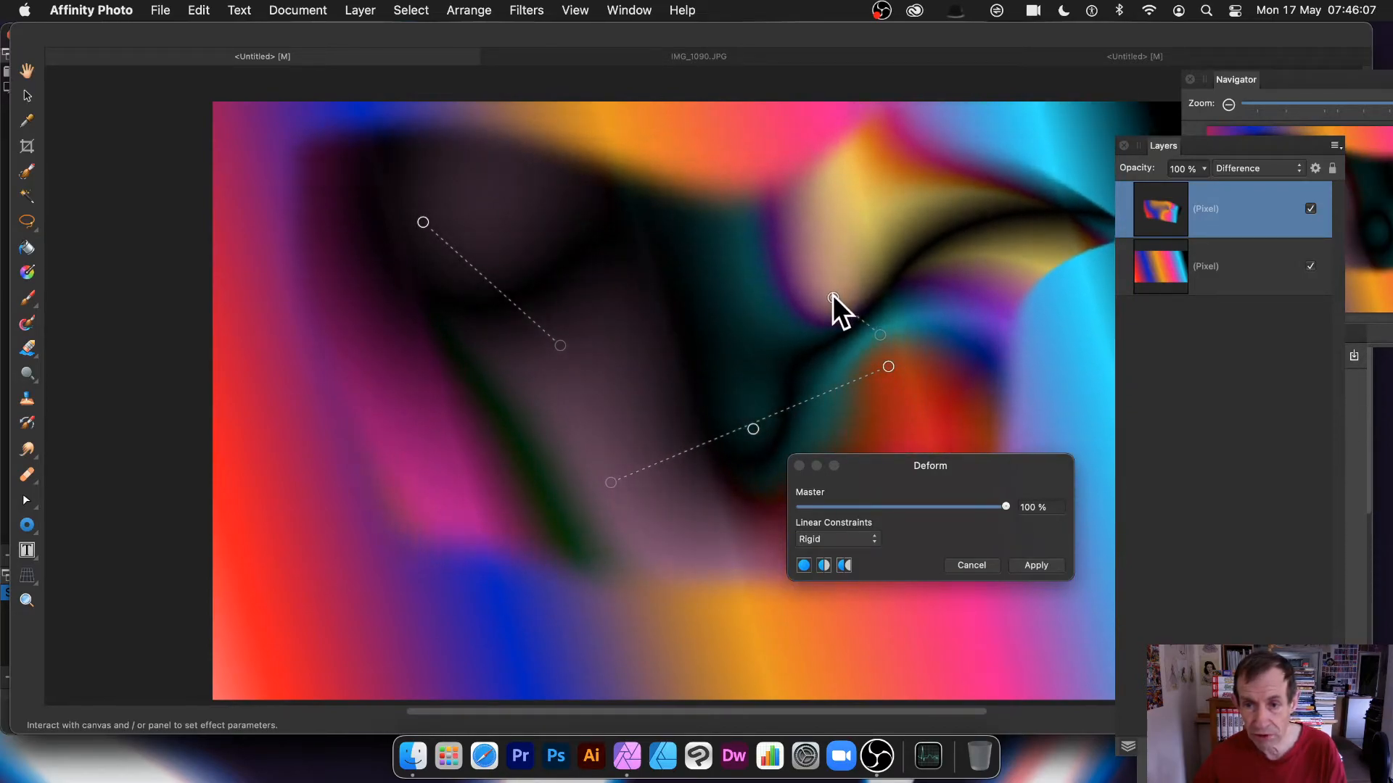
Step: Pull the upper-left deform handle and several new handles around the layer's edges in toward its center
click(889, 143)
drag(890, 143, 800, 356)
drag(423, 222, 693, 320)
drag(562, 447, 754, 334)
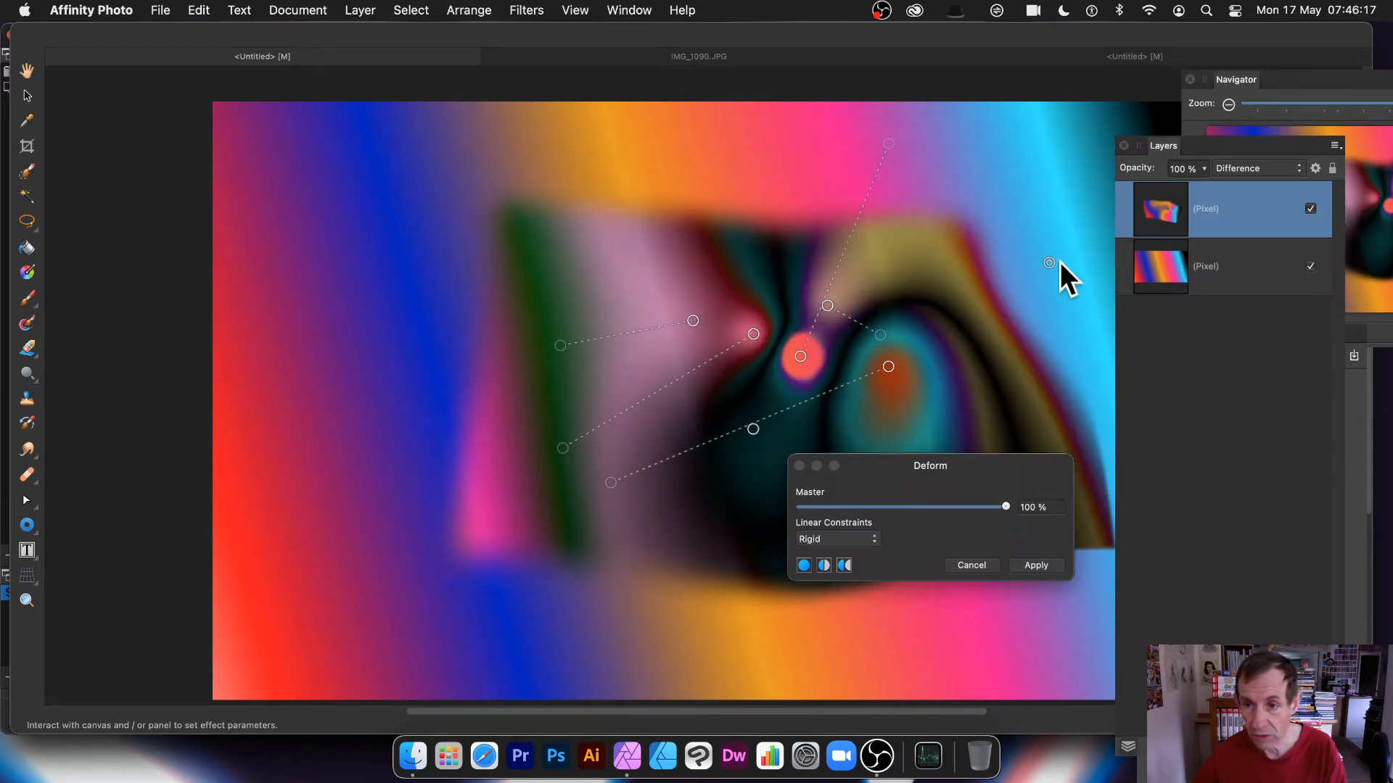
drag(1050, 263, 873, 333)
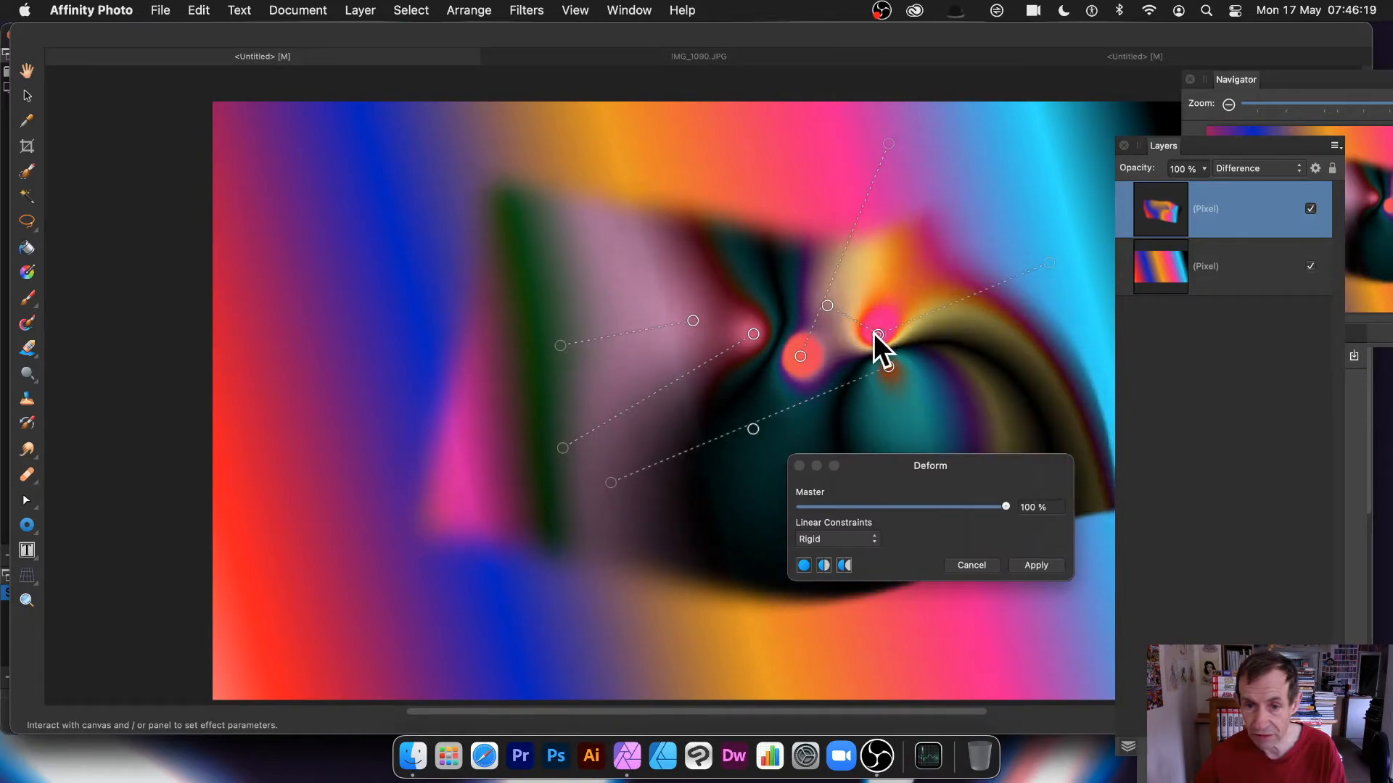
drag(737, 572, 732, 493)
drag(661, 589, 721, 379)
Step: Set the Deform linear constraints to Similarity and pull new handles inward from the layer's lower-left corner, upper edge and right edge
click(521, 612)
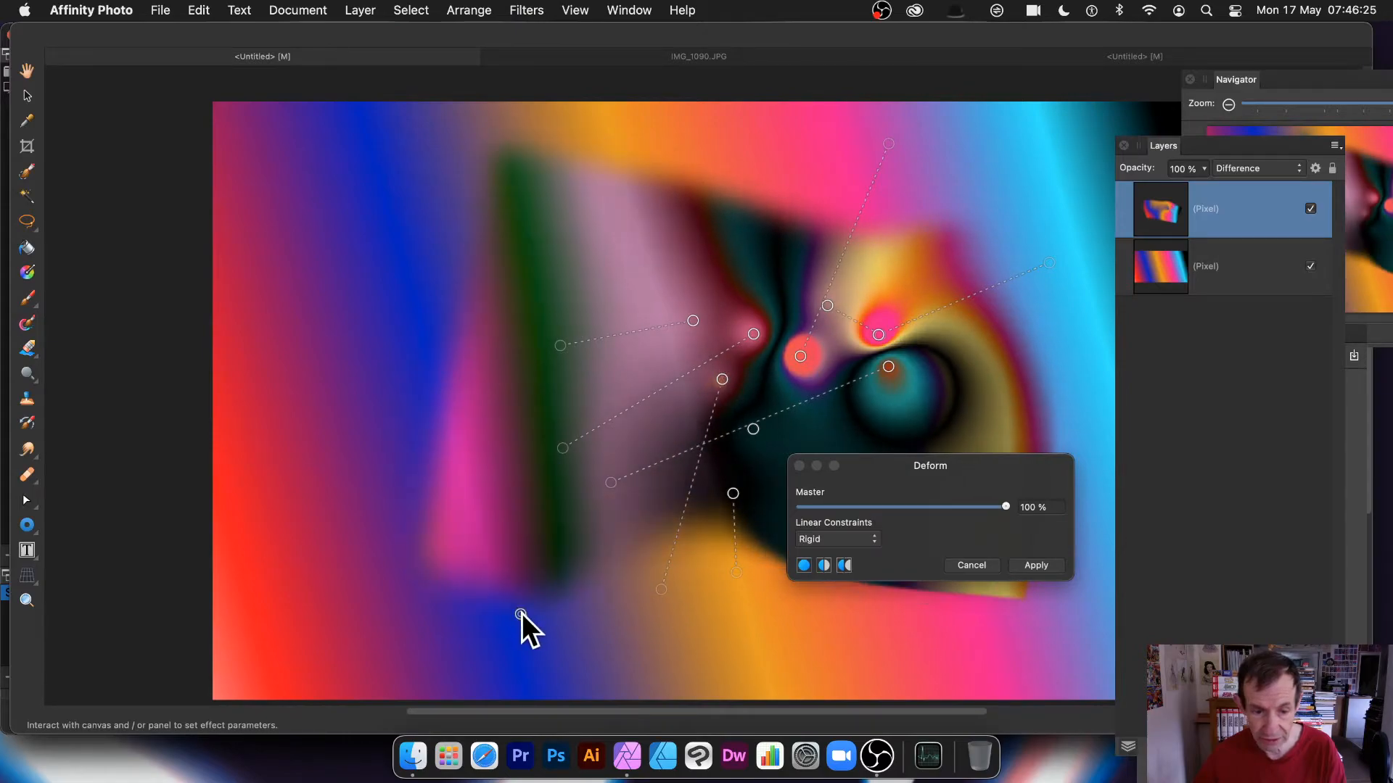
click(844, 542)
click(845, 558)
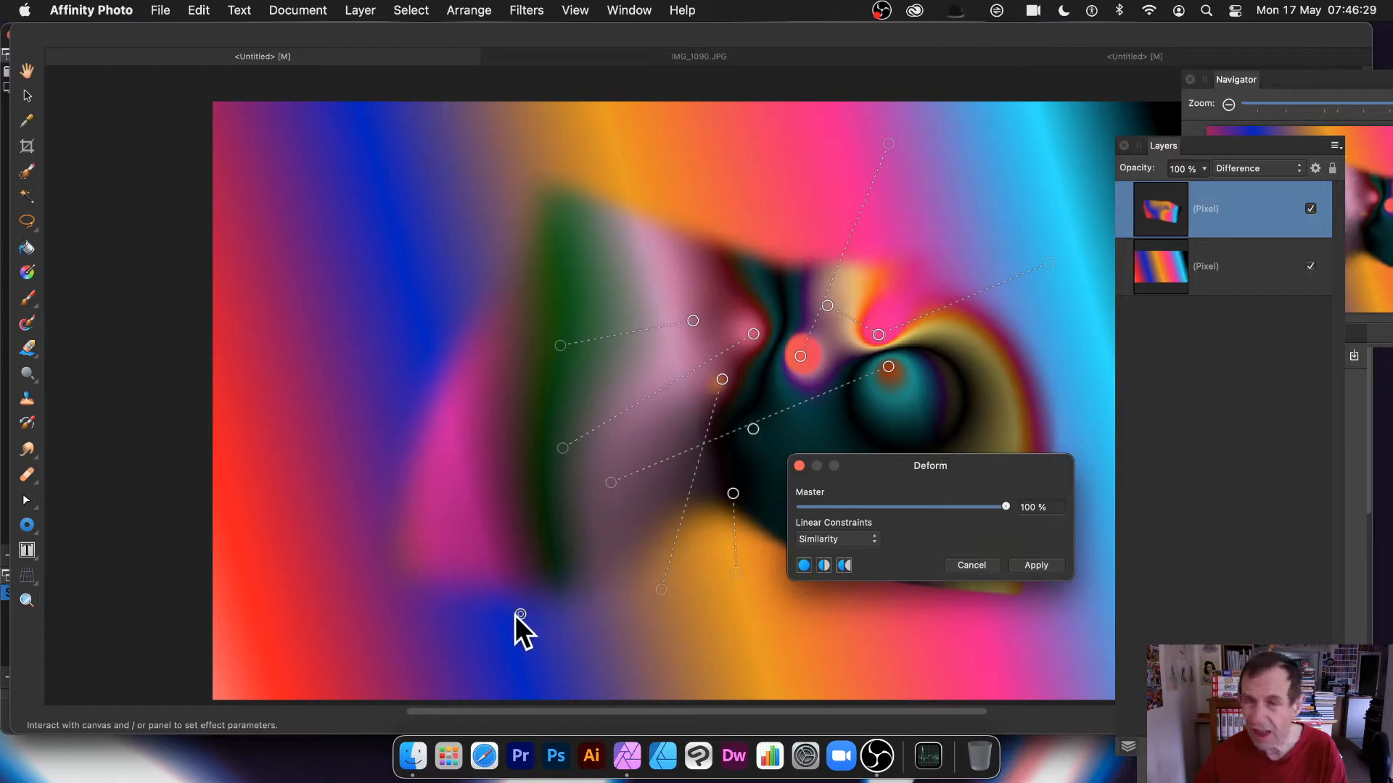
drag(519, 616, 733, 393)
drag(713, 237, 764, 312)
drag(1026, 396, 878, 412)
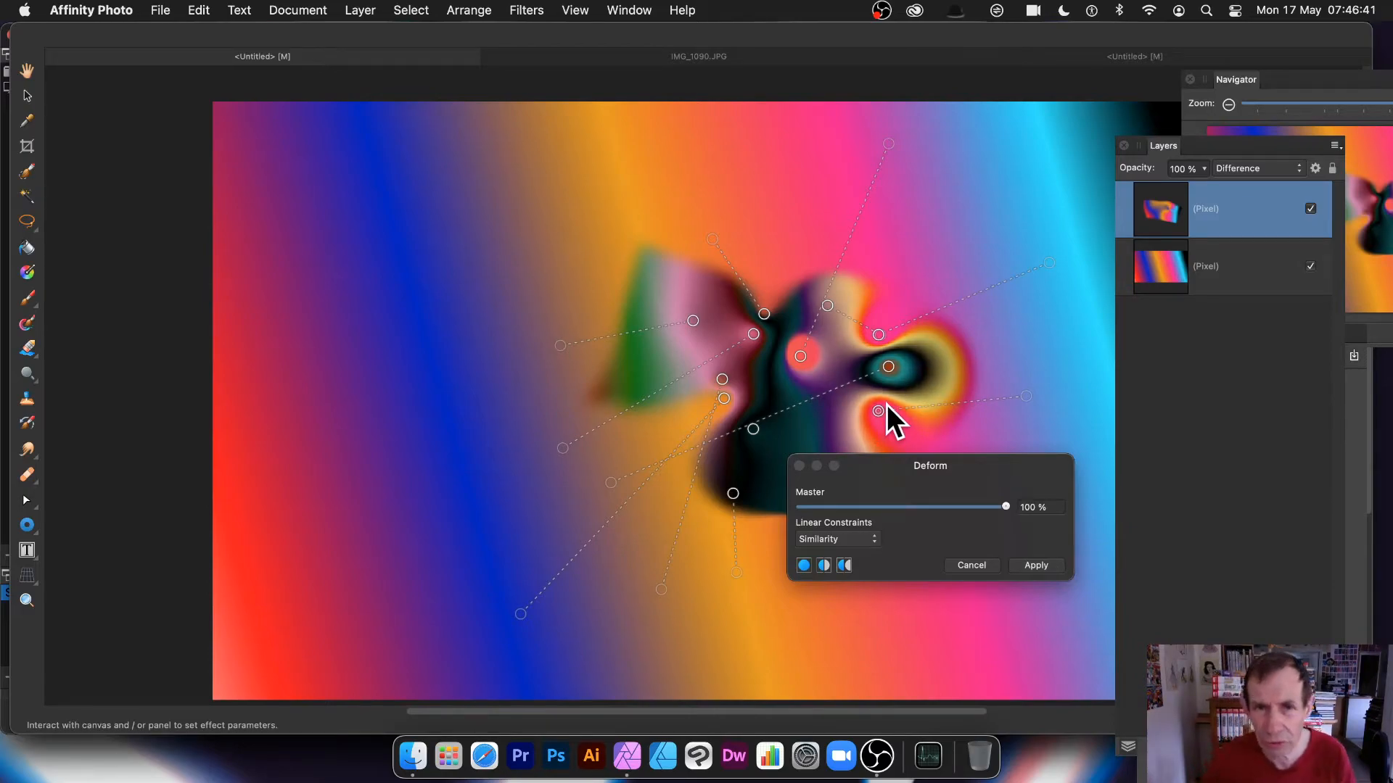
Step: Pull three more deform handles from the layer's lower edge up toward its center and apply the Deform
drag(915, 464, 1037, 510)
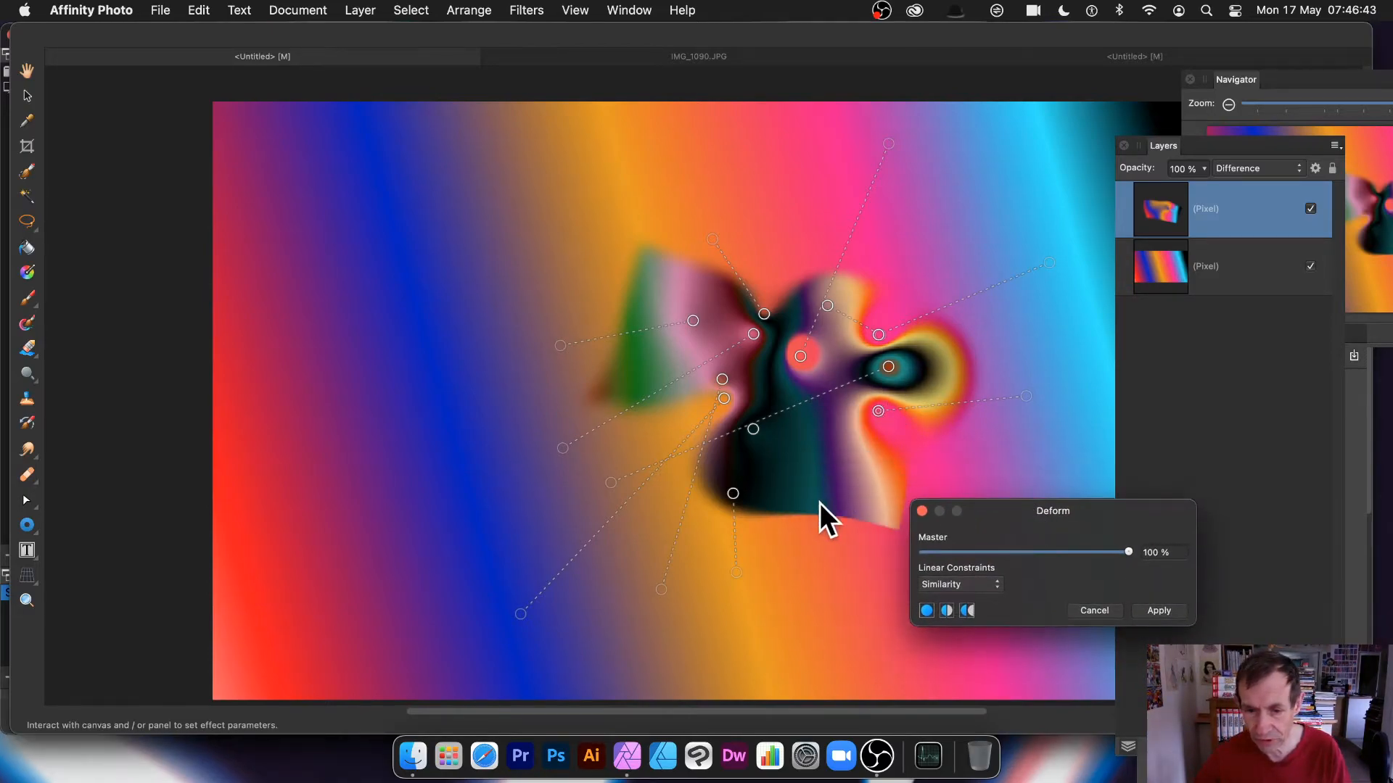
drag(814, 520, 866, 387)
drag(799, 563, 850, 394)
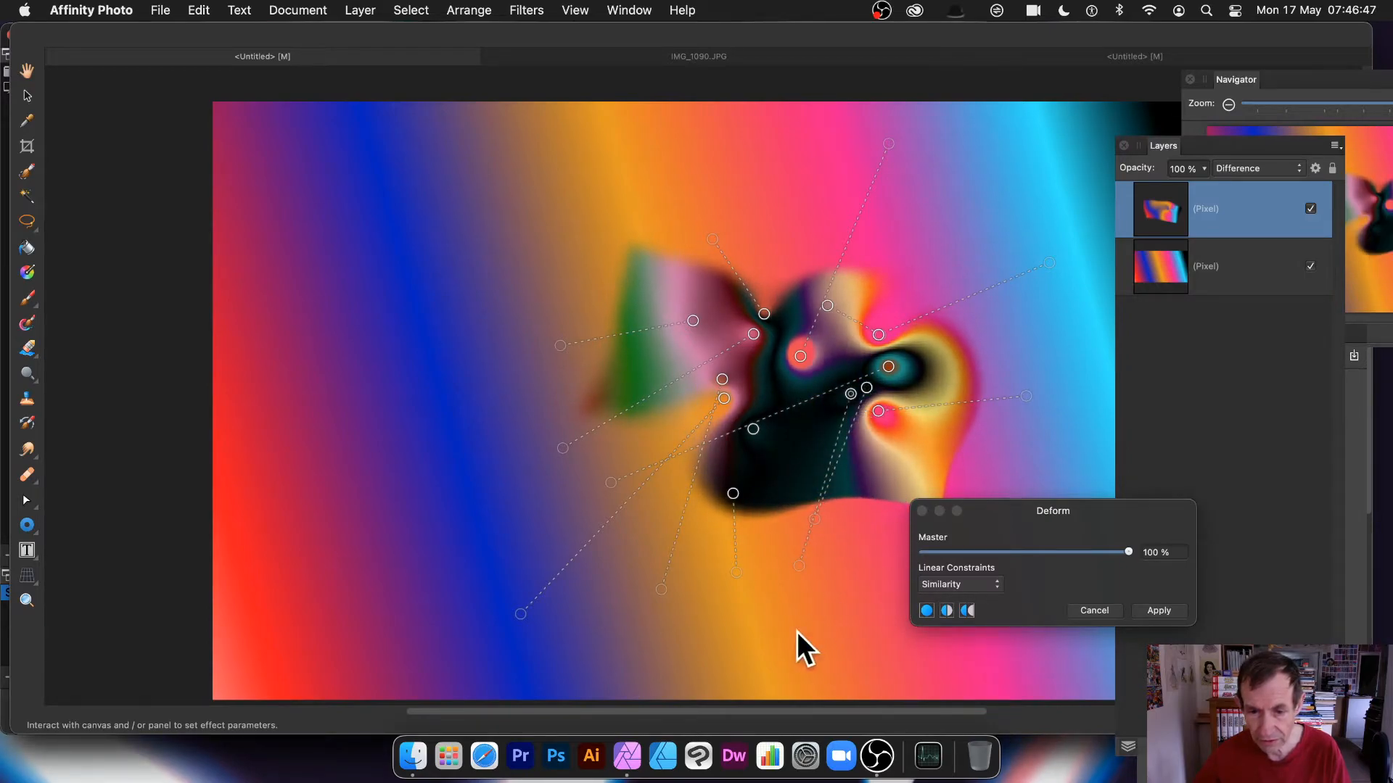
click(759, 659)
drag(759, 659, 812, 418)
click(1169, 610)
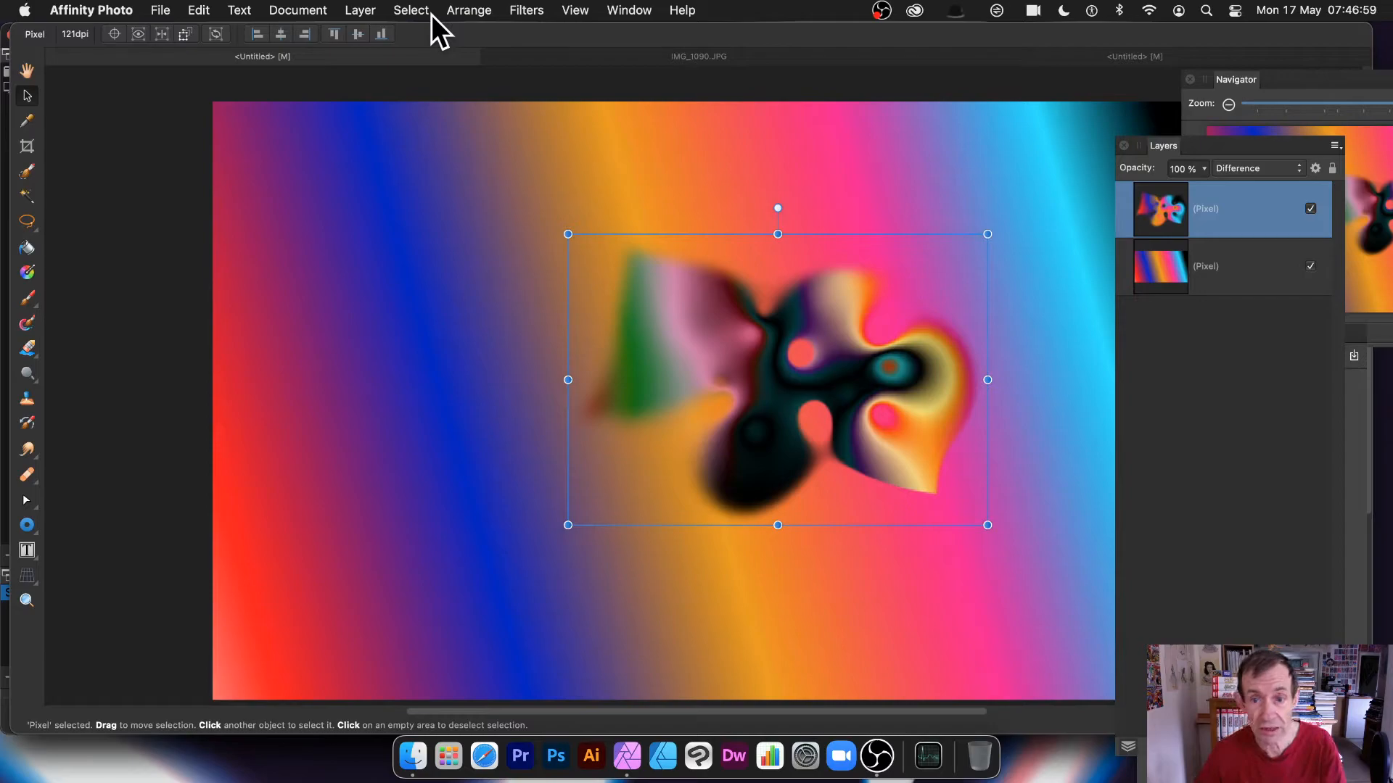
Step: Try repeating the Deform on the distorted shape and undo it
click(522, 7)
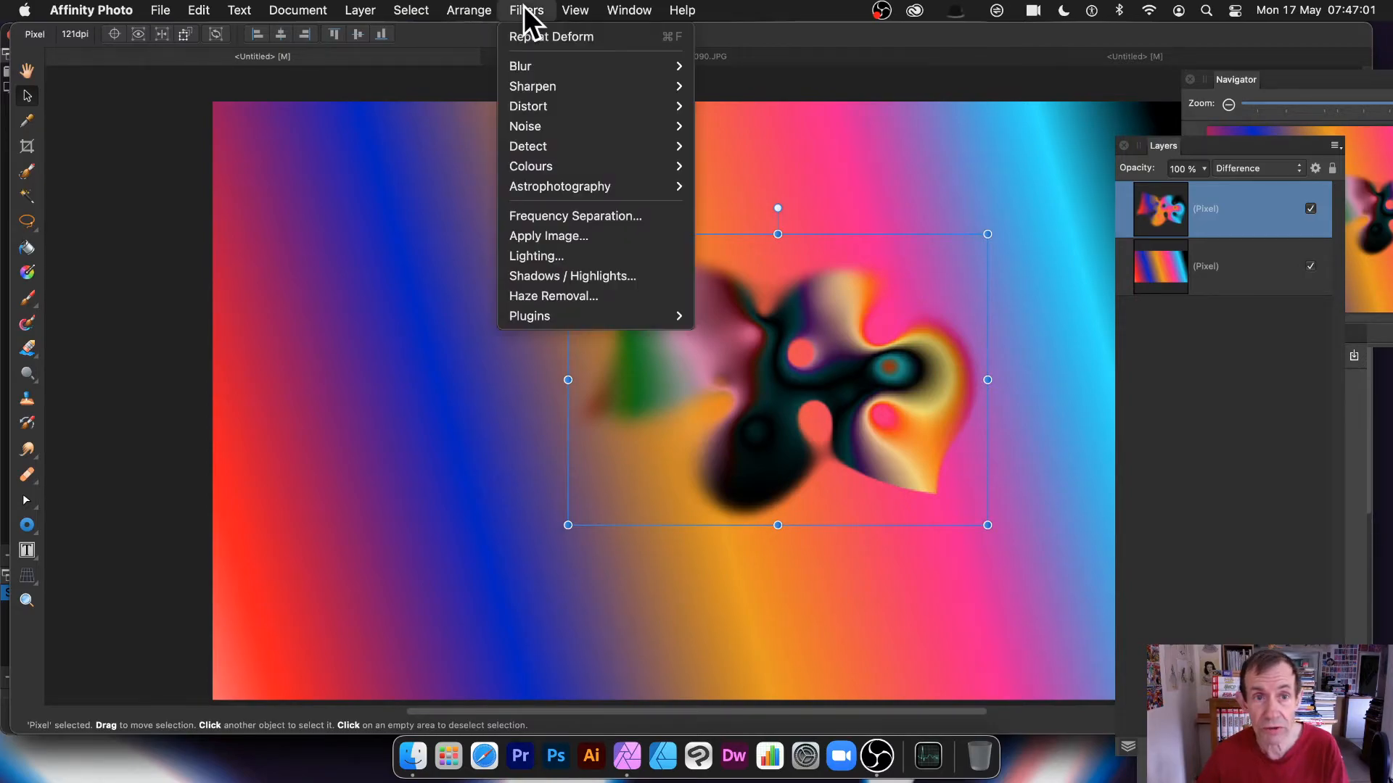
click(525, 38)
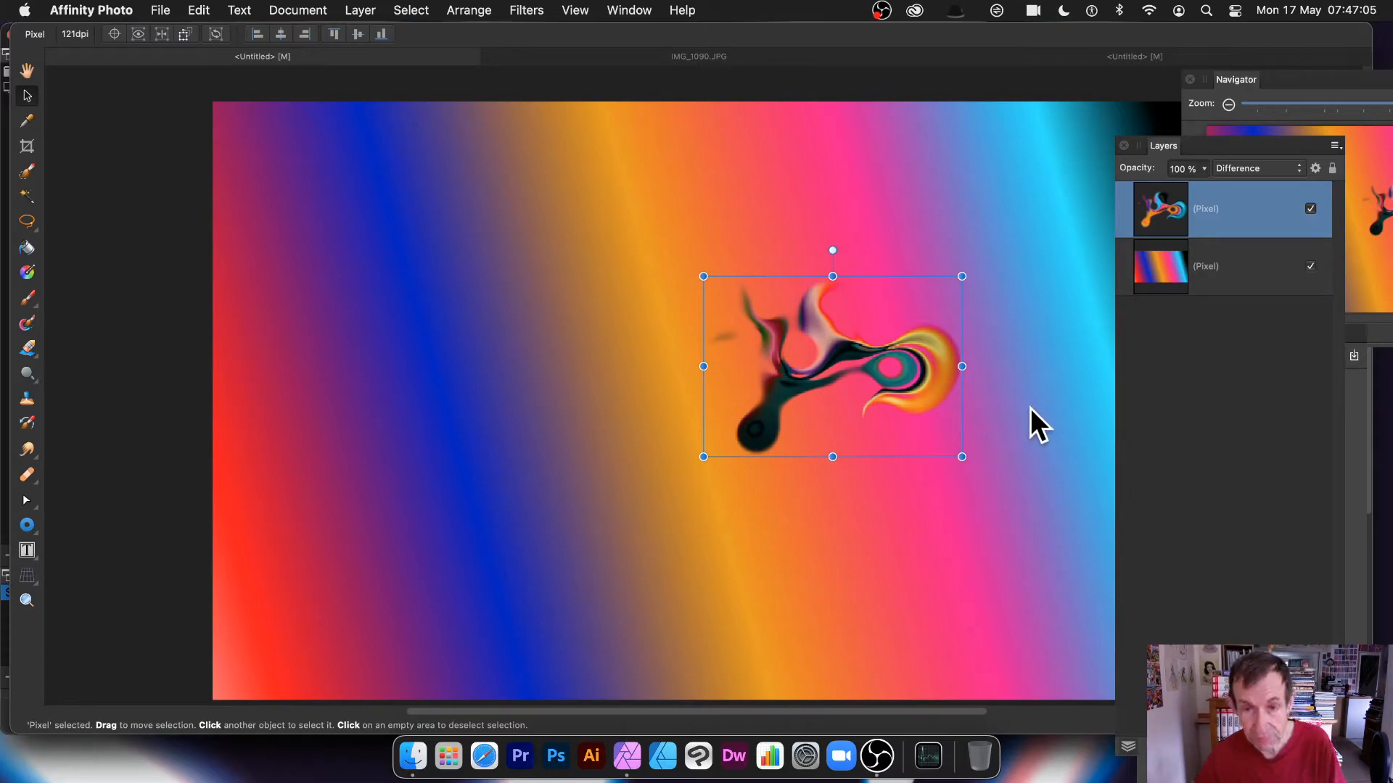
key(super+z)
Step: Move the distorted shape to the canvas's upper-left area, duplicate it and offset the copy slightly downward
drag(826, 345, 551, 301)
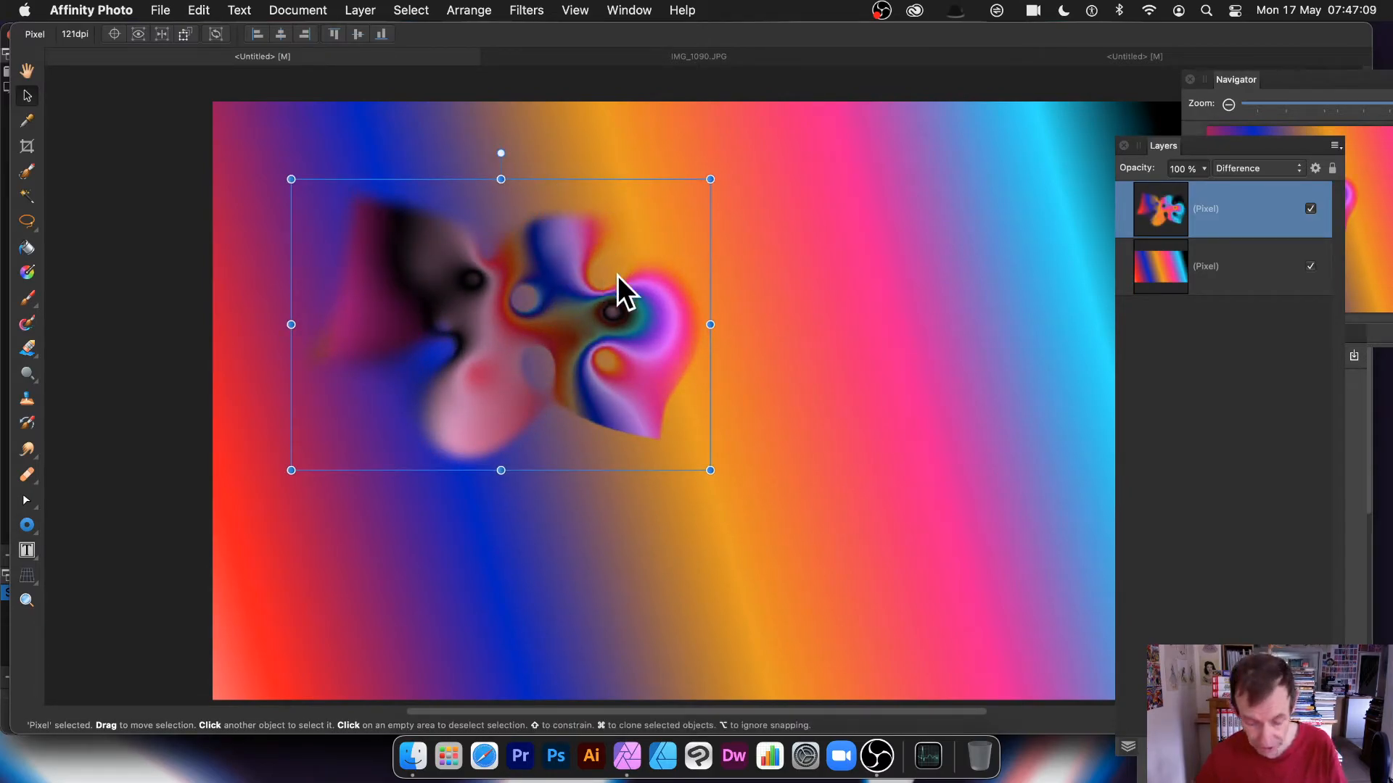
drag(597, 311, 598, 342)
key(super+j)
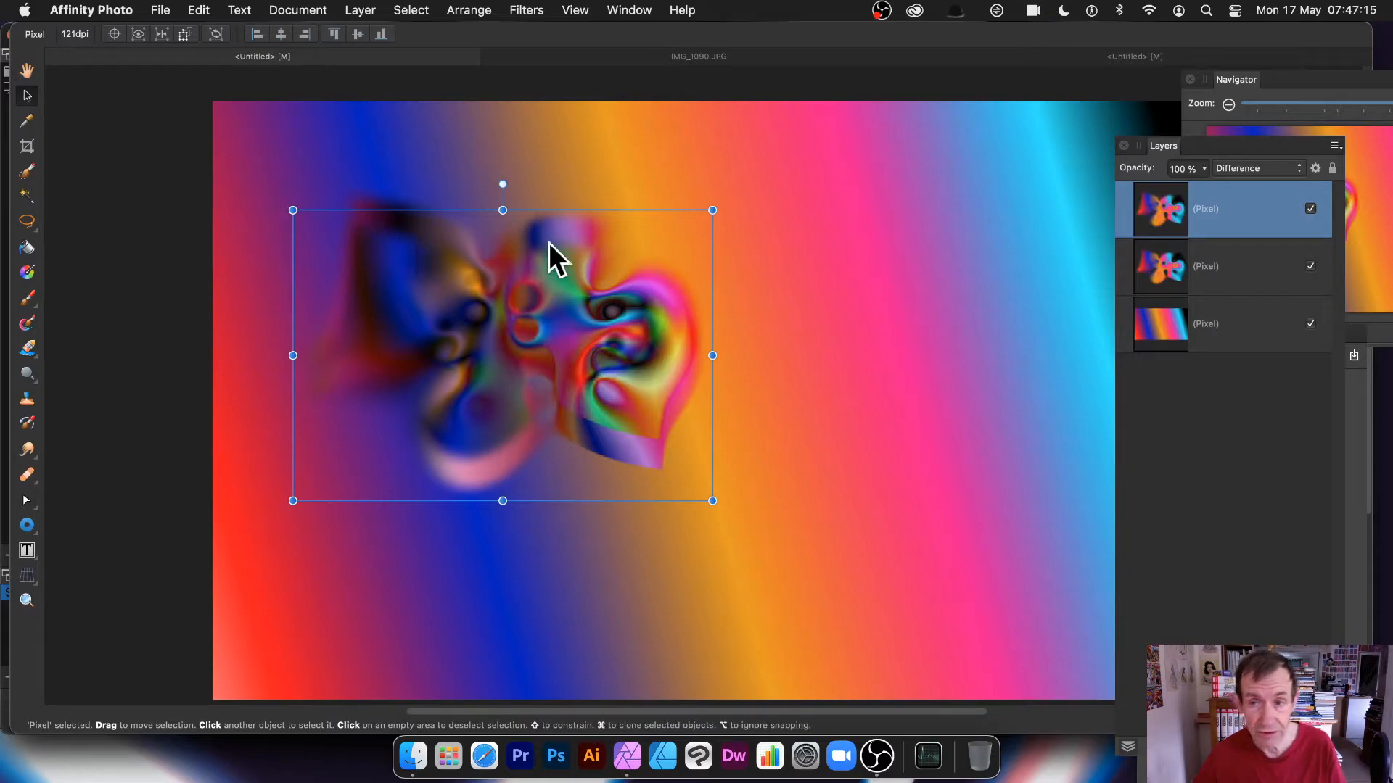
Step: Merge the two distorted shape layers into one and move the result toward the middle of the canvas
shift+click(1226, 271)
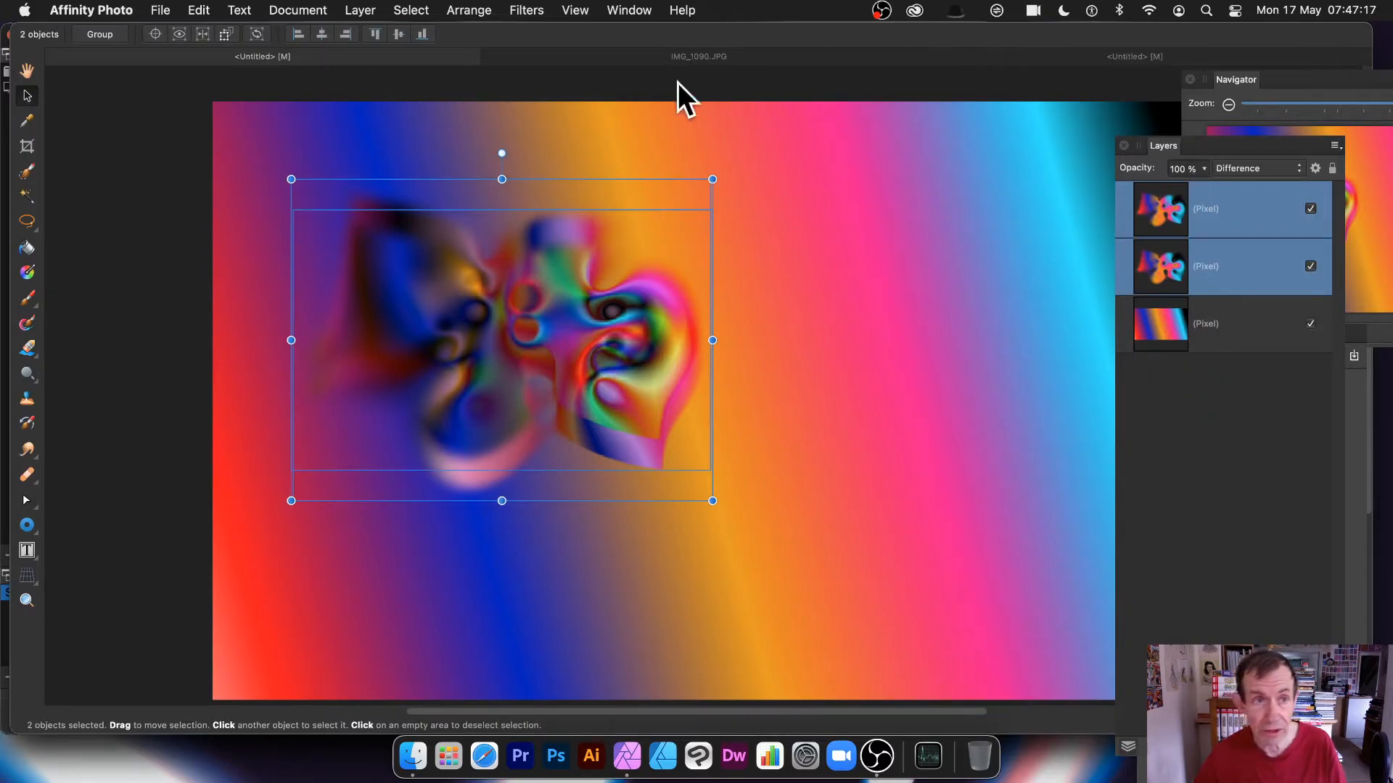
click(370, 6)
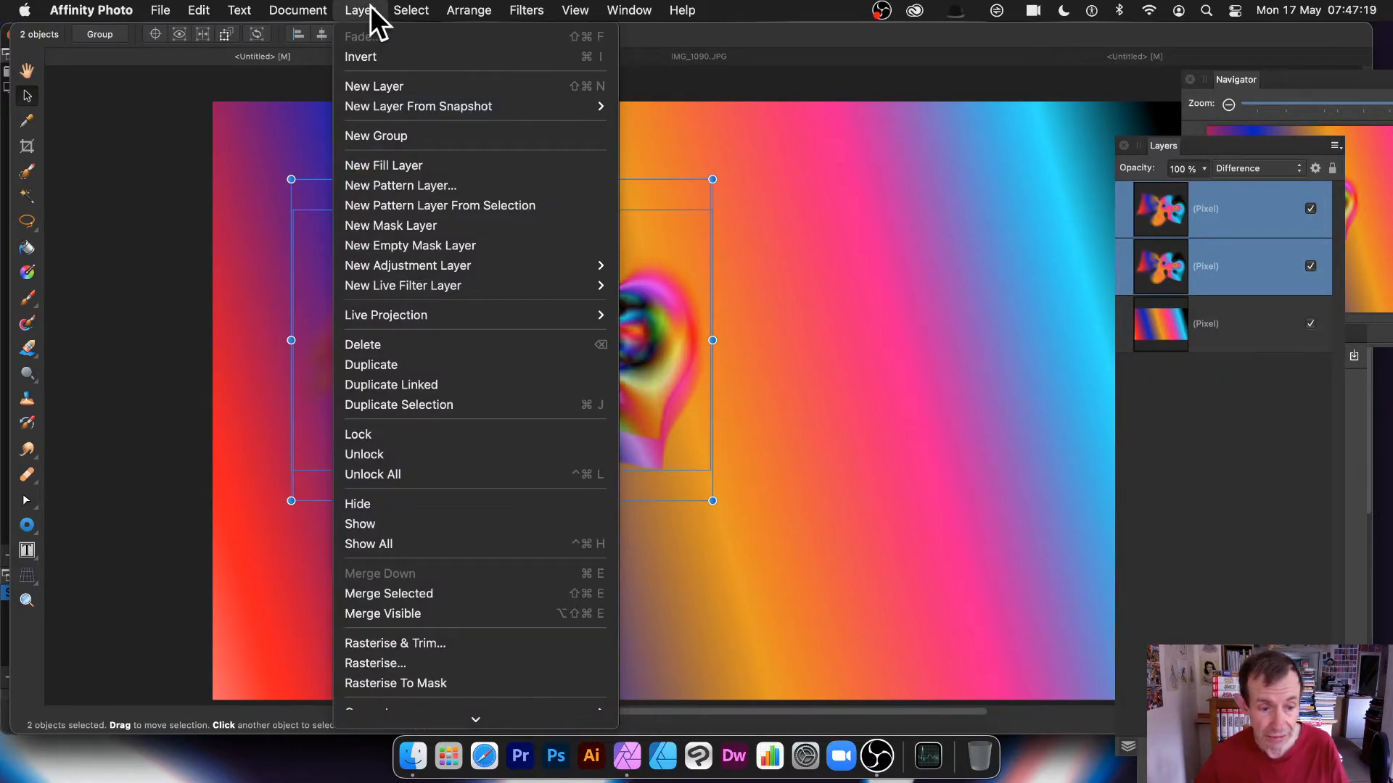
click(426, 590)
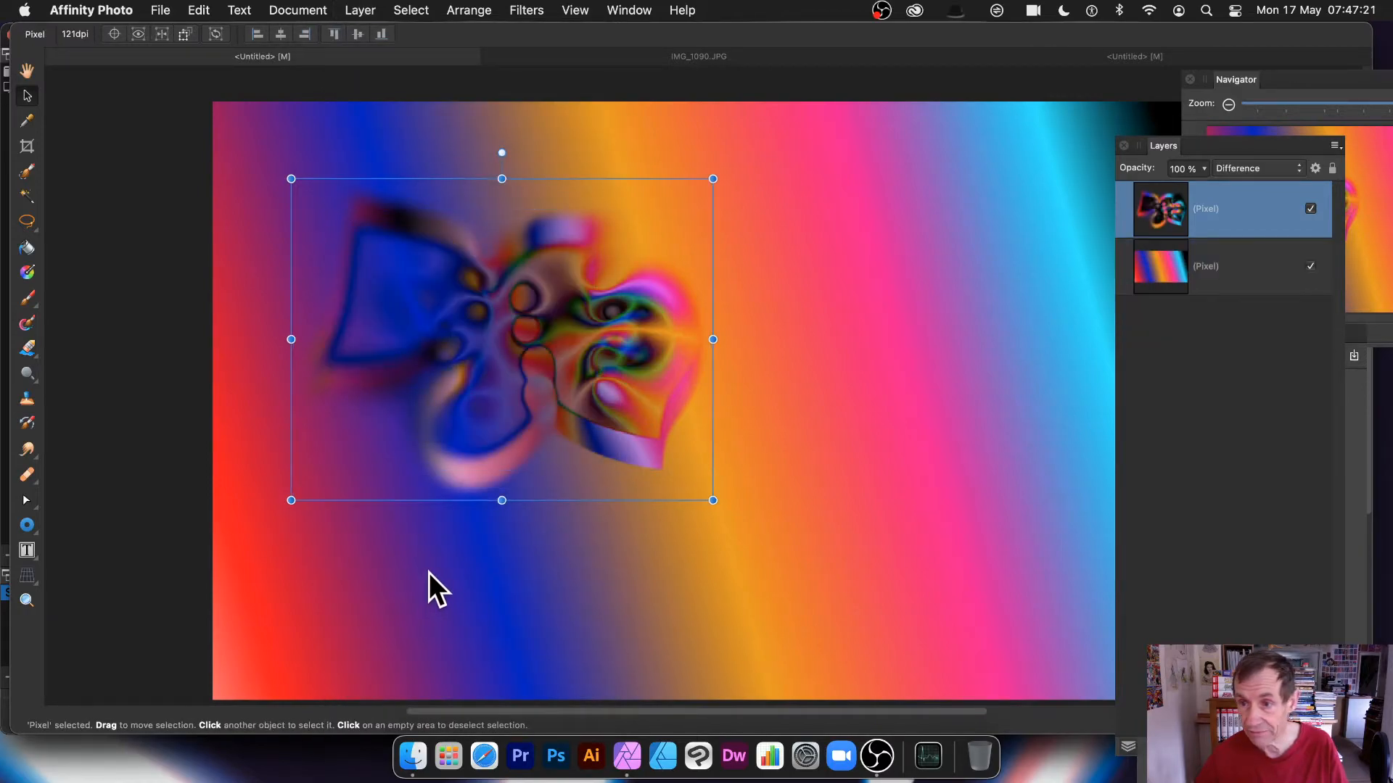
drag(602, 329, 720, 374)
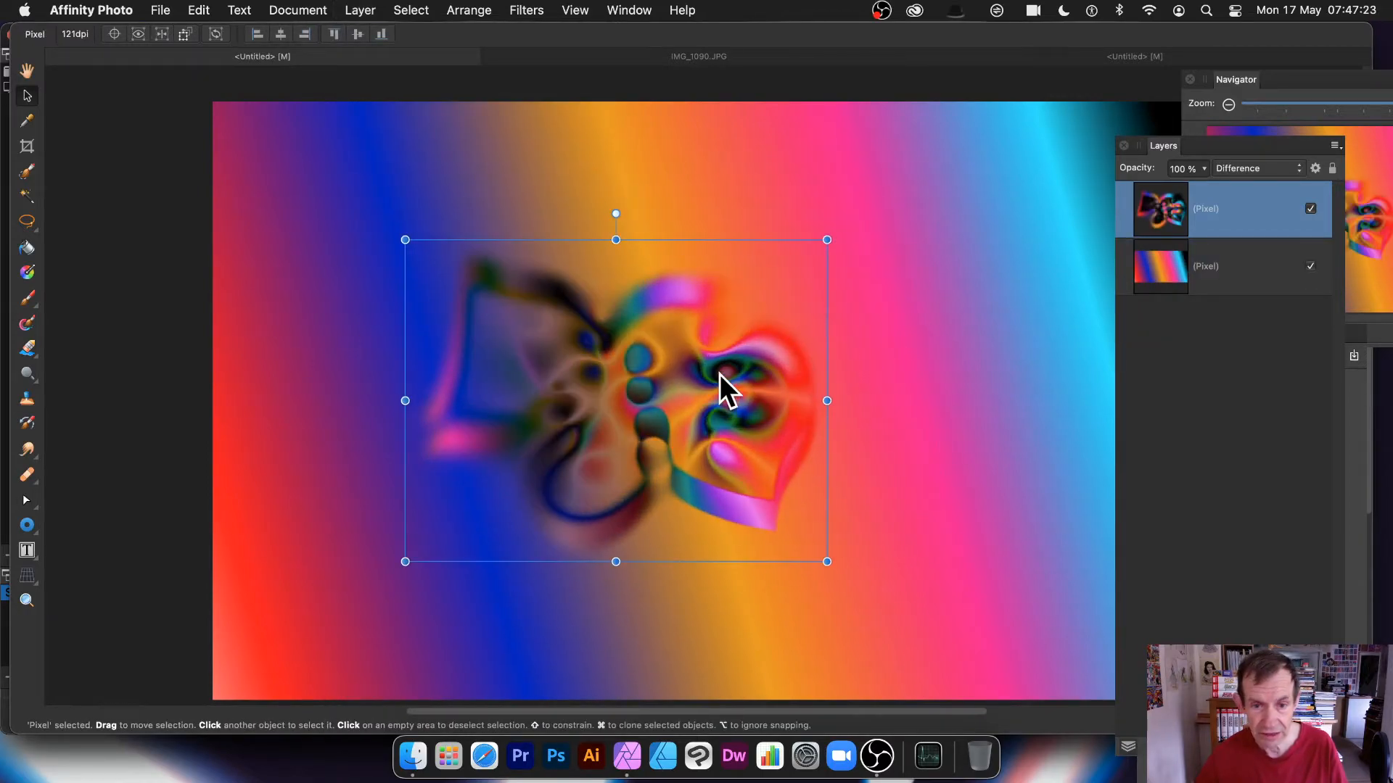
Step: Try repeating the Deform on the merged shape layer and undo it
click(540, 10)
click(542, 40)
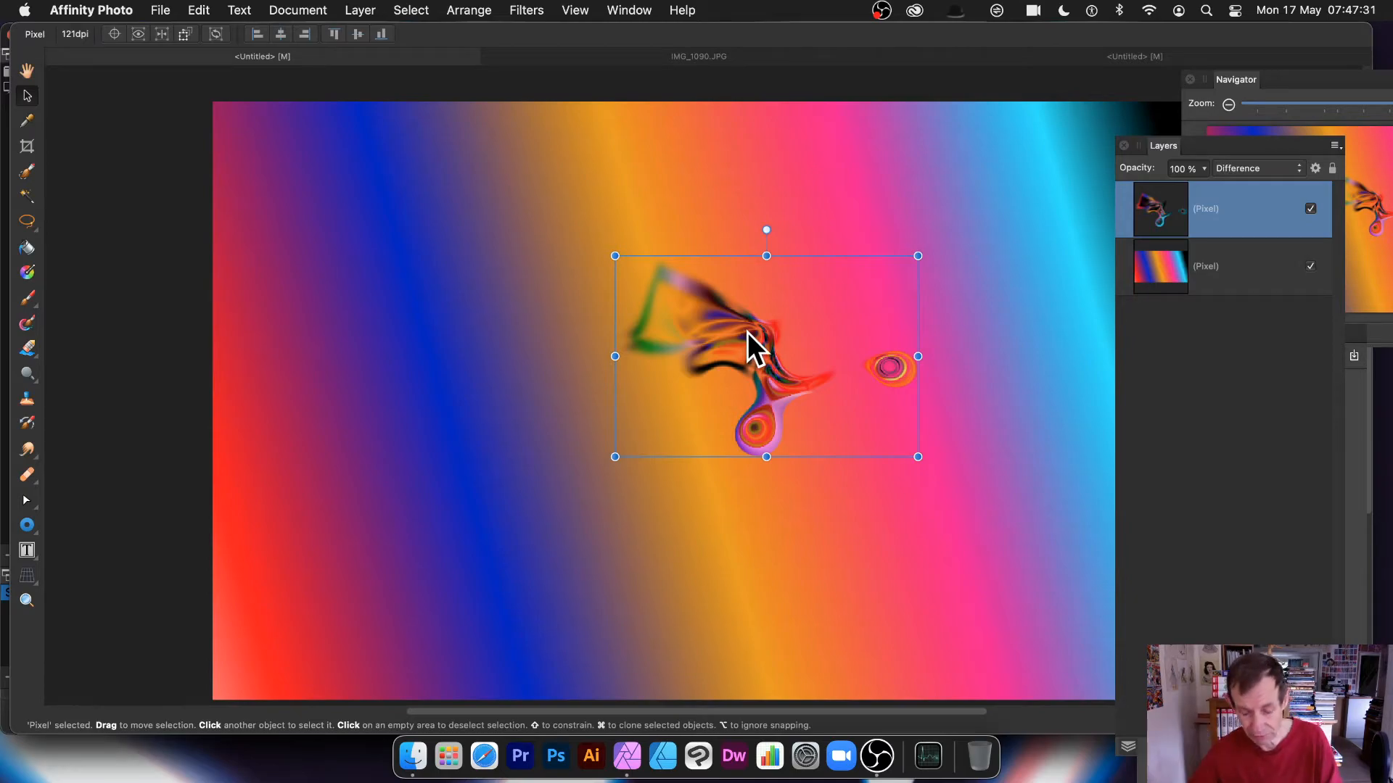
key(super+f)
Step: Deform the merged shape using Similarity constraints, swinging it around so the swirl enlarges, and recentre the result slightly up and to the left
click(536, 9)
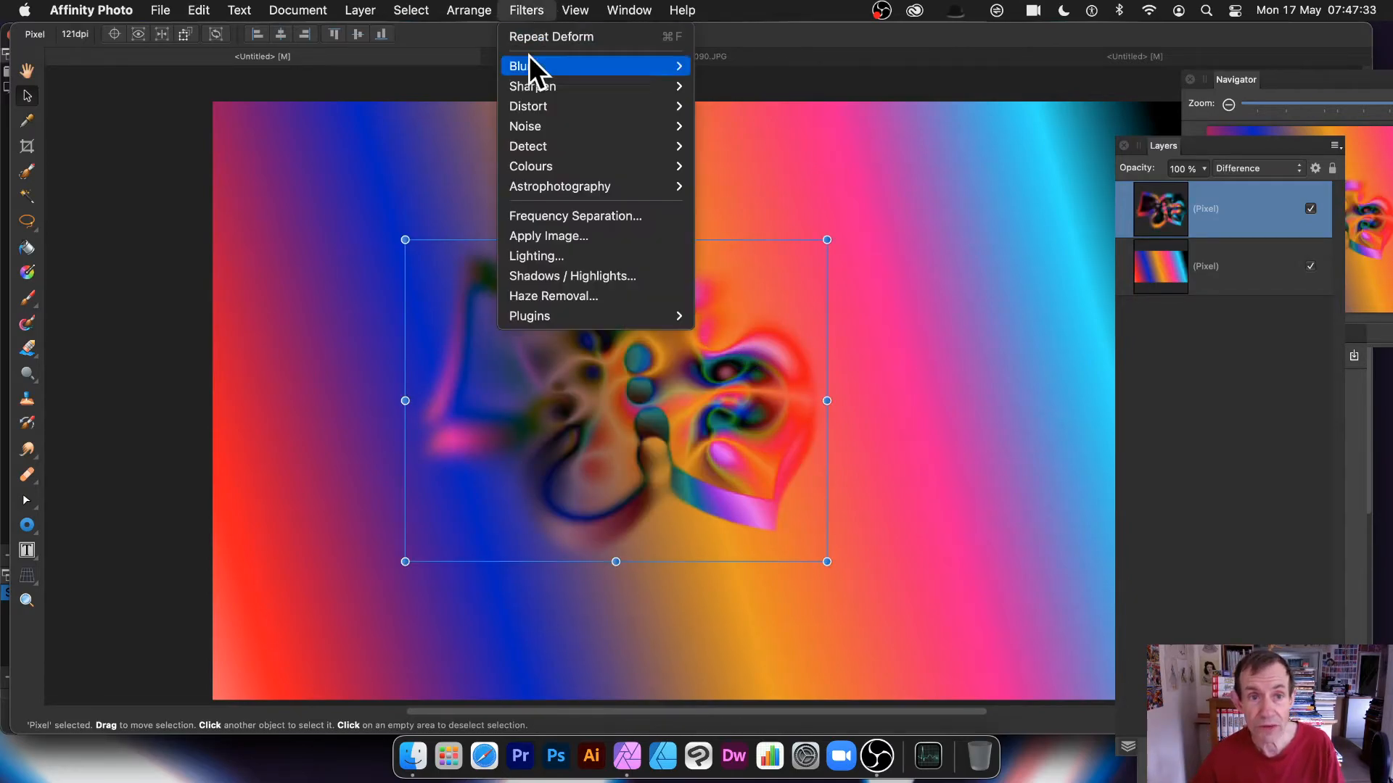
mouse_move(542, 108)
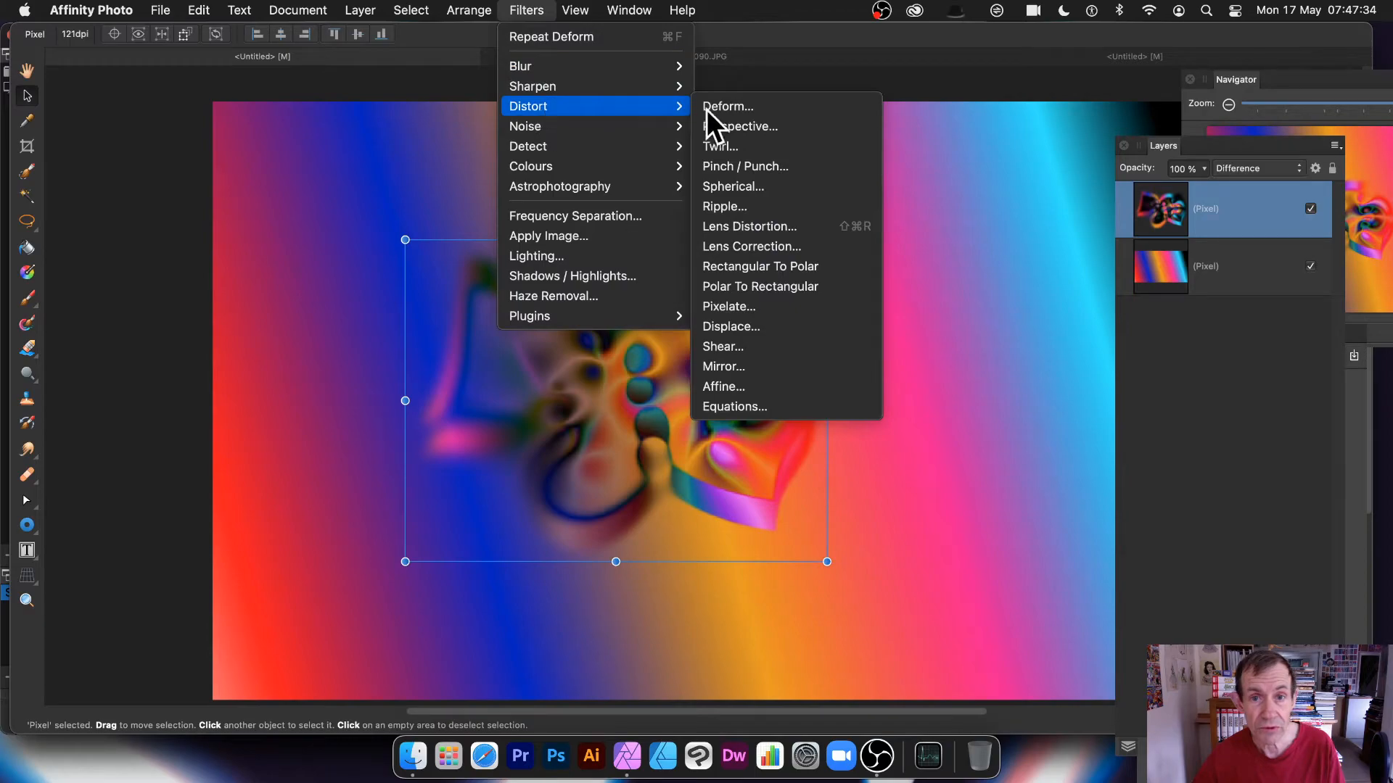
click(769, 108)
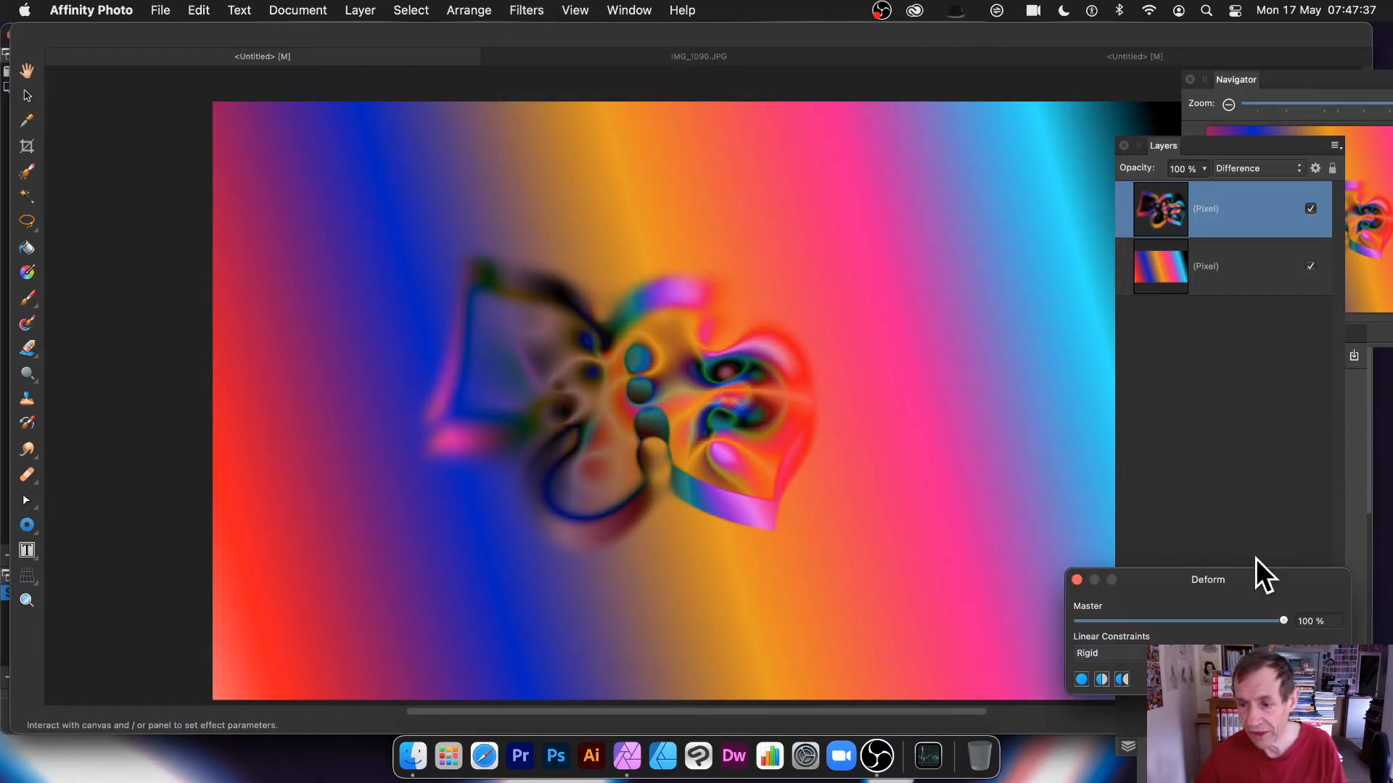
drag(1231, 582, 1065, 394)
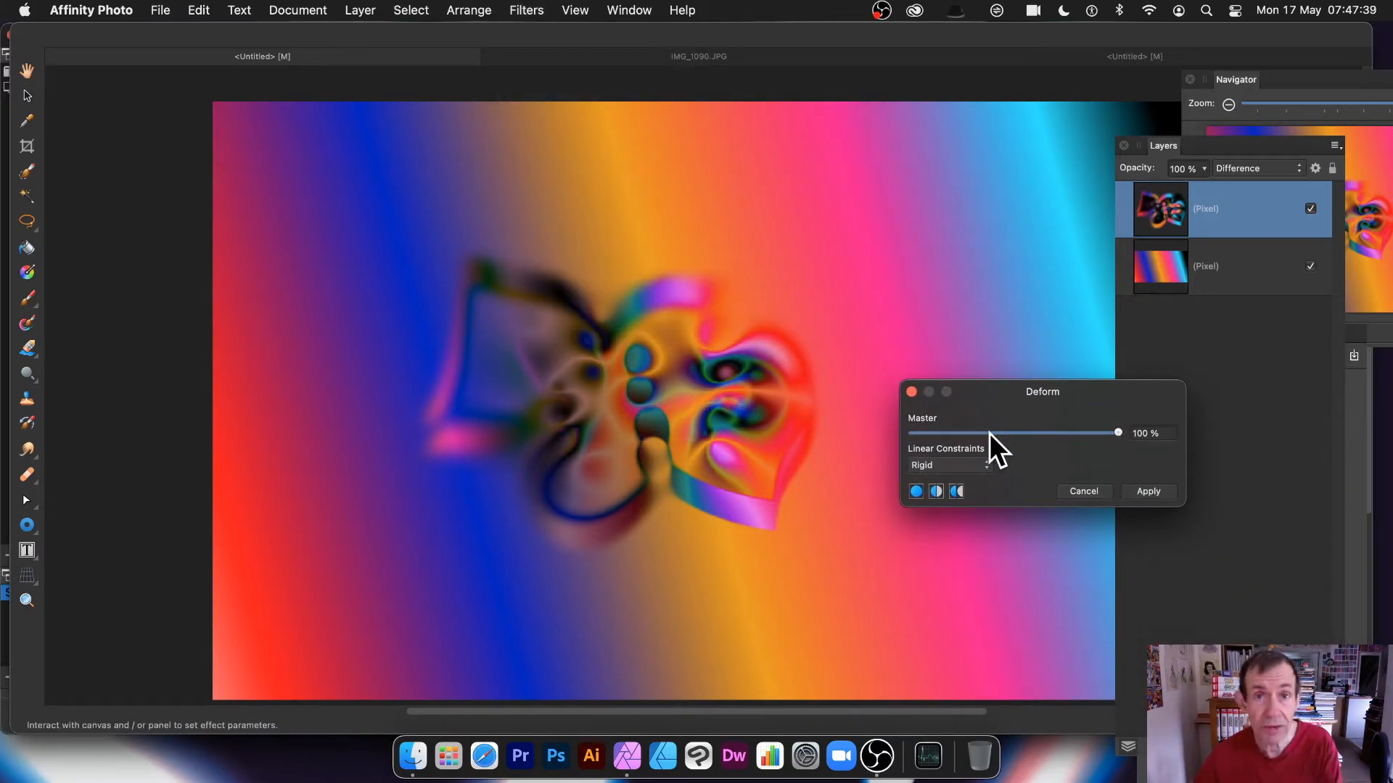
click(968, 470)
click(959, 480)
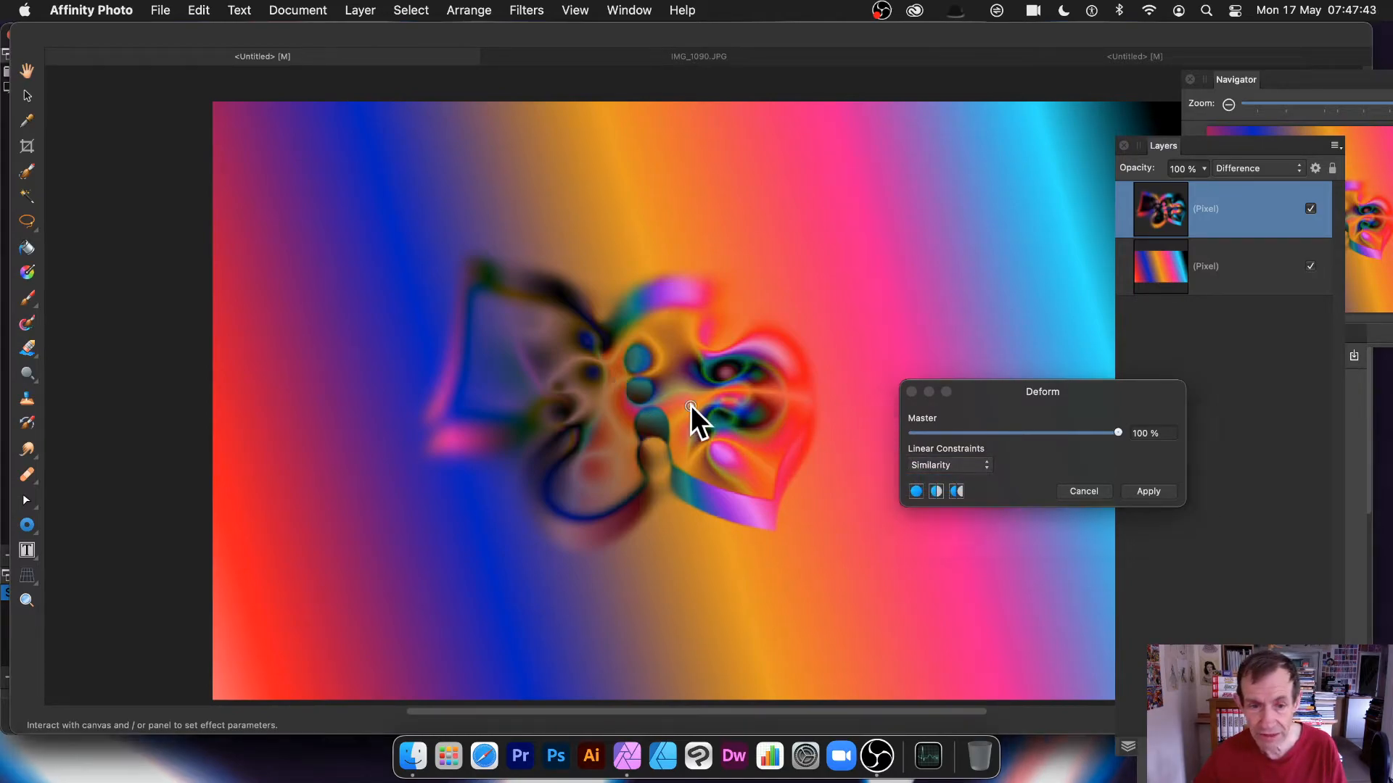
click(718, 458)
drag(691, 407, 658, 425)
drag(530, 455, 859, 345)
click(1148, 492)
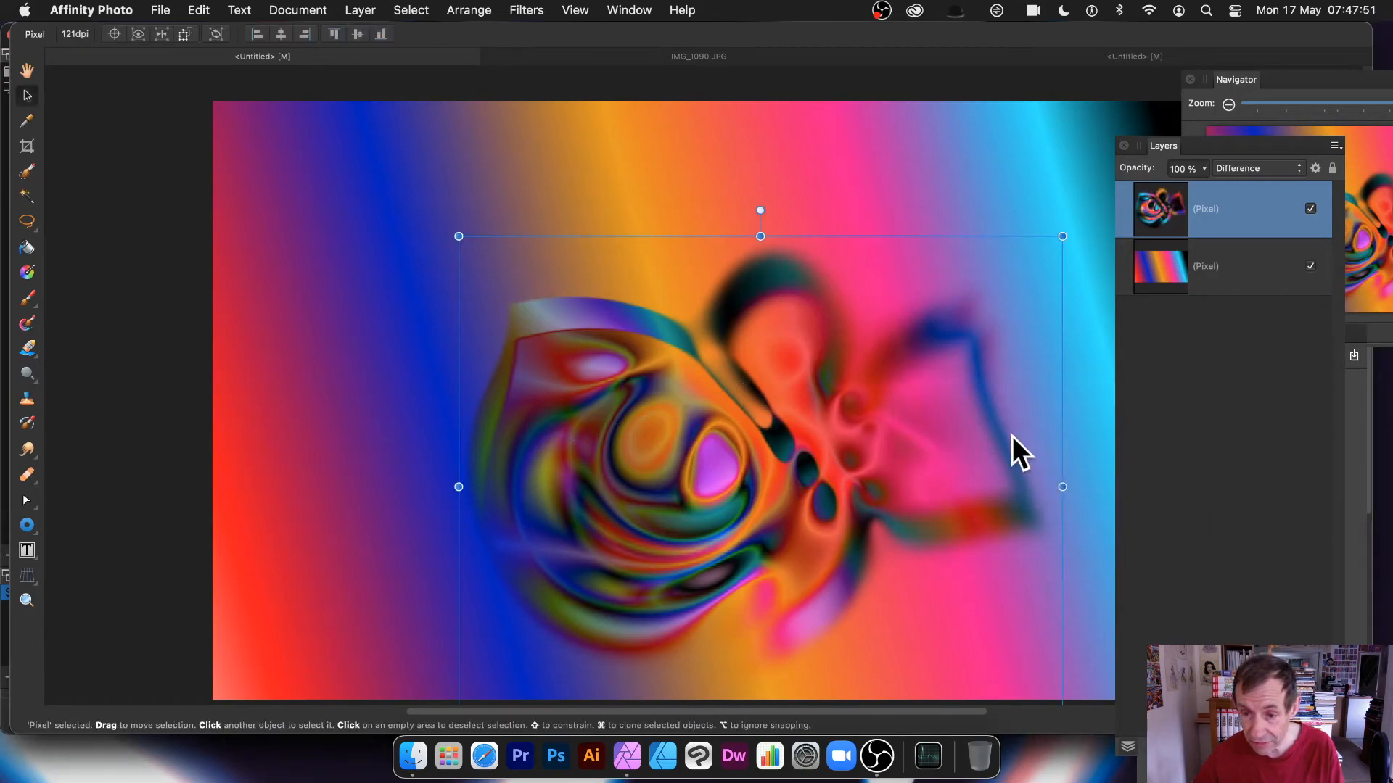
drag(812, 419, 746, 364)
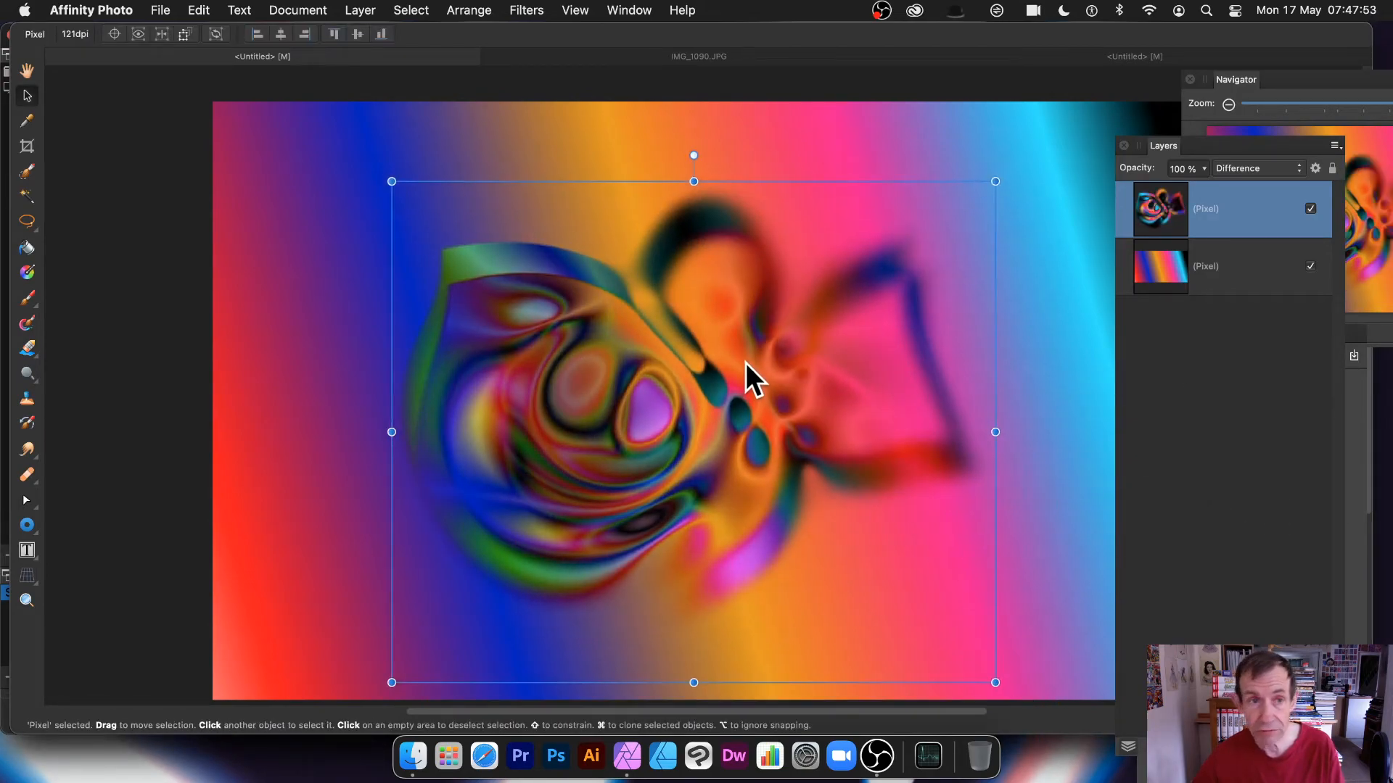
Step: Start a Field Blur with a handle at the swirl's upper-left edge, power 3.779, global radius 17.8 px and handle level 65%
click(534, 6)
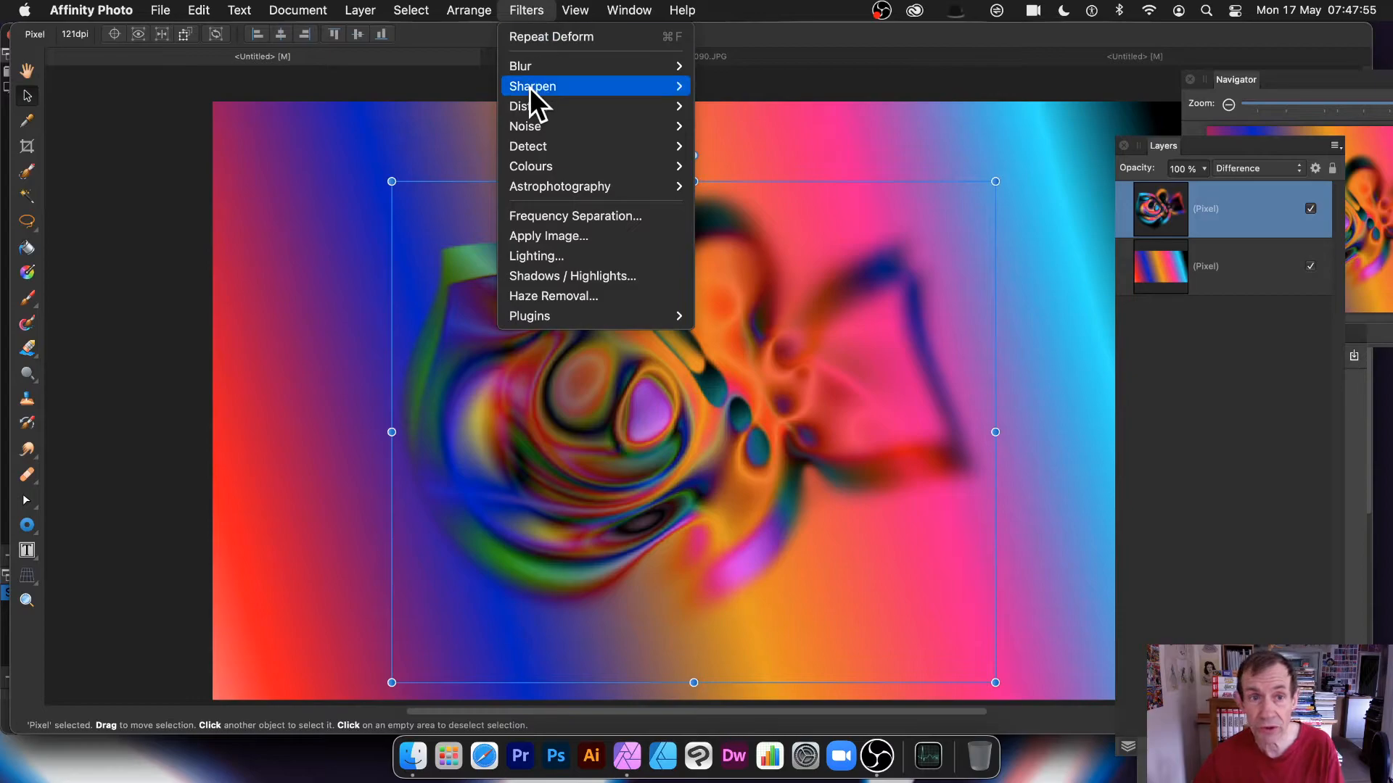
mouse_move(528, 72)
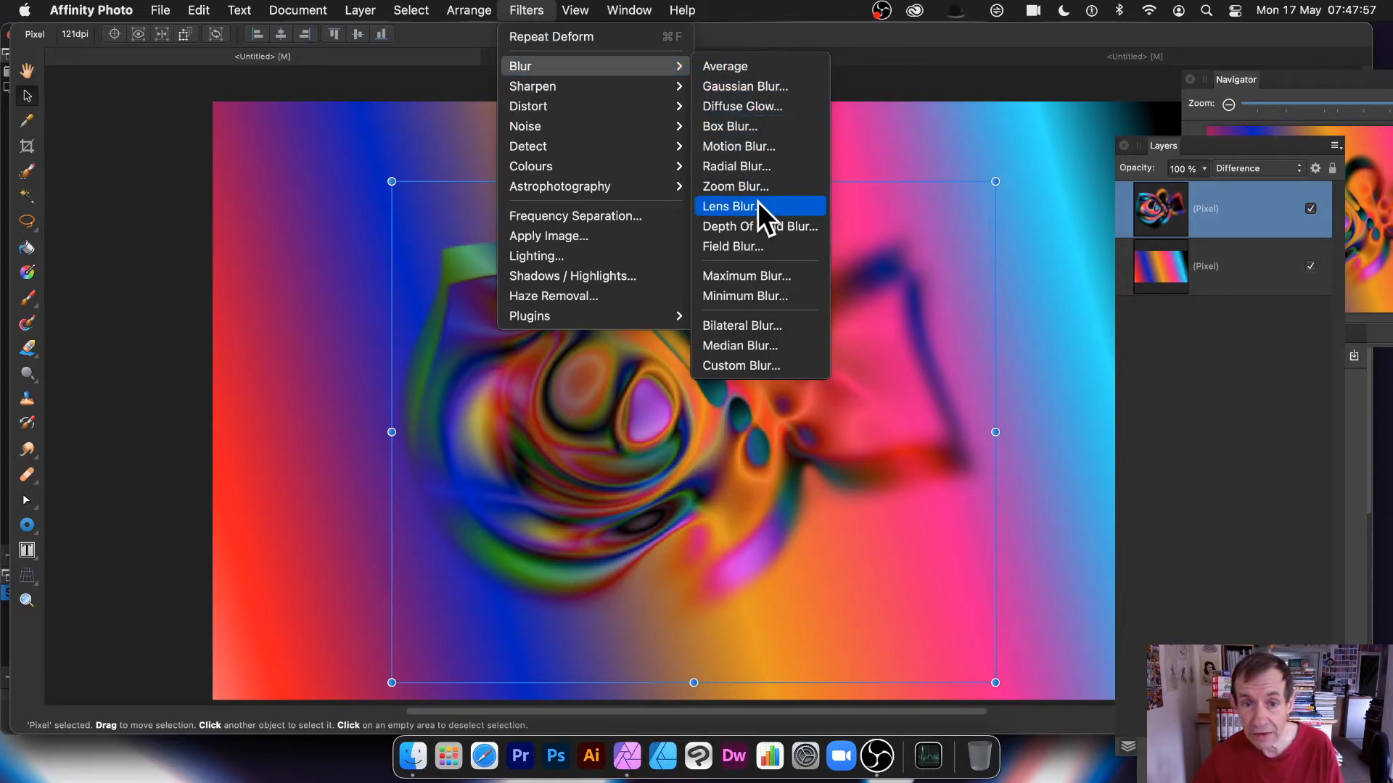
click(751, 244)
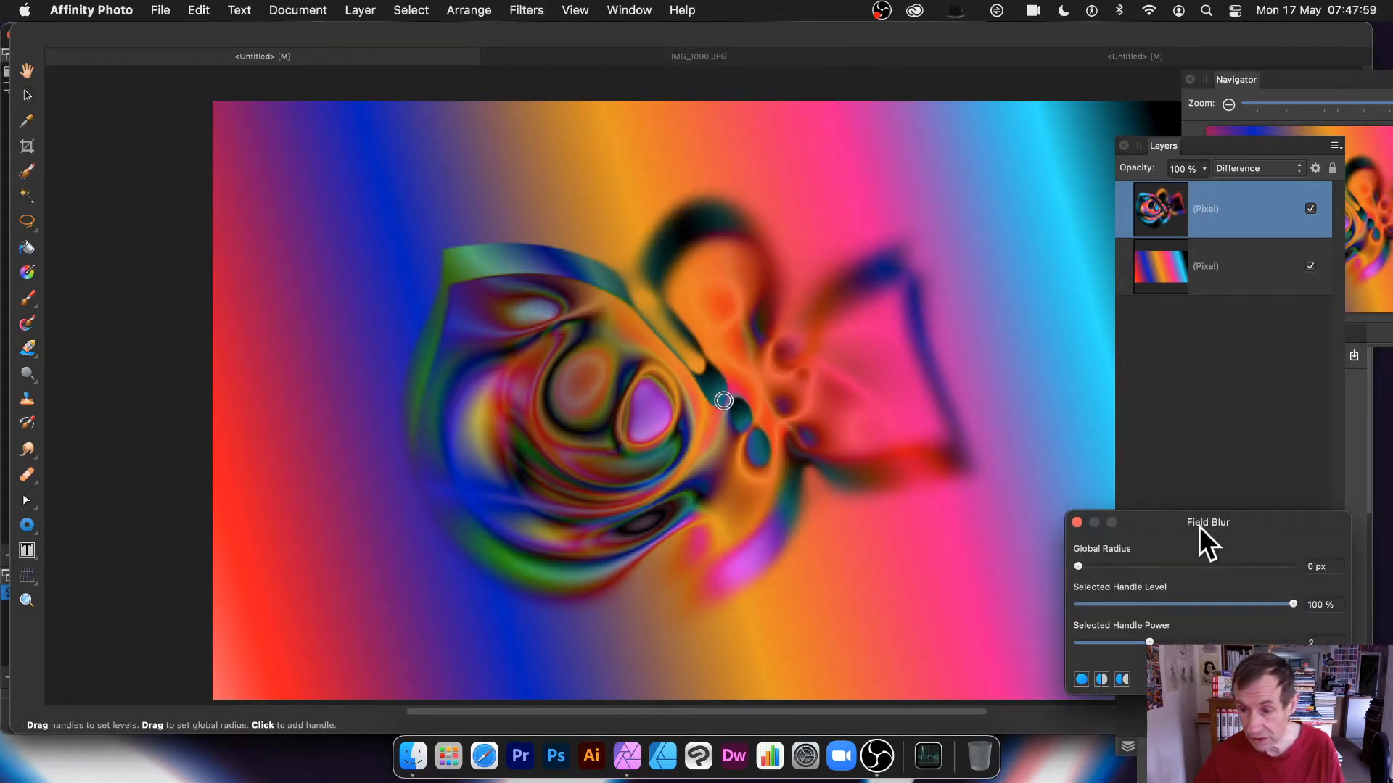
drag(1199, 525, 975, 386)
drag(723, 400, 554, 290)
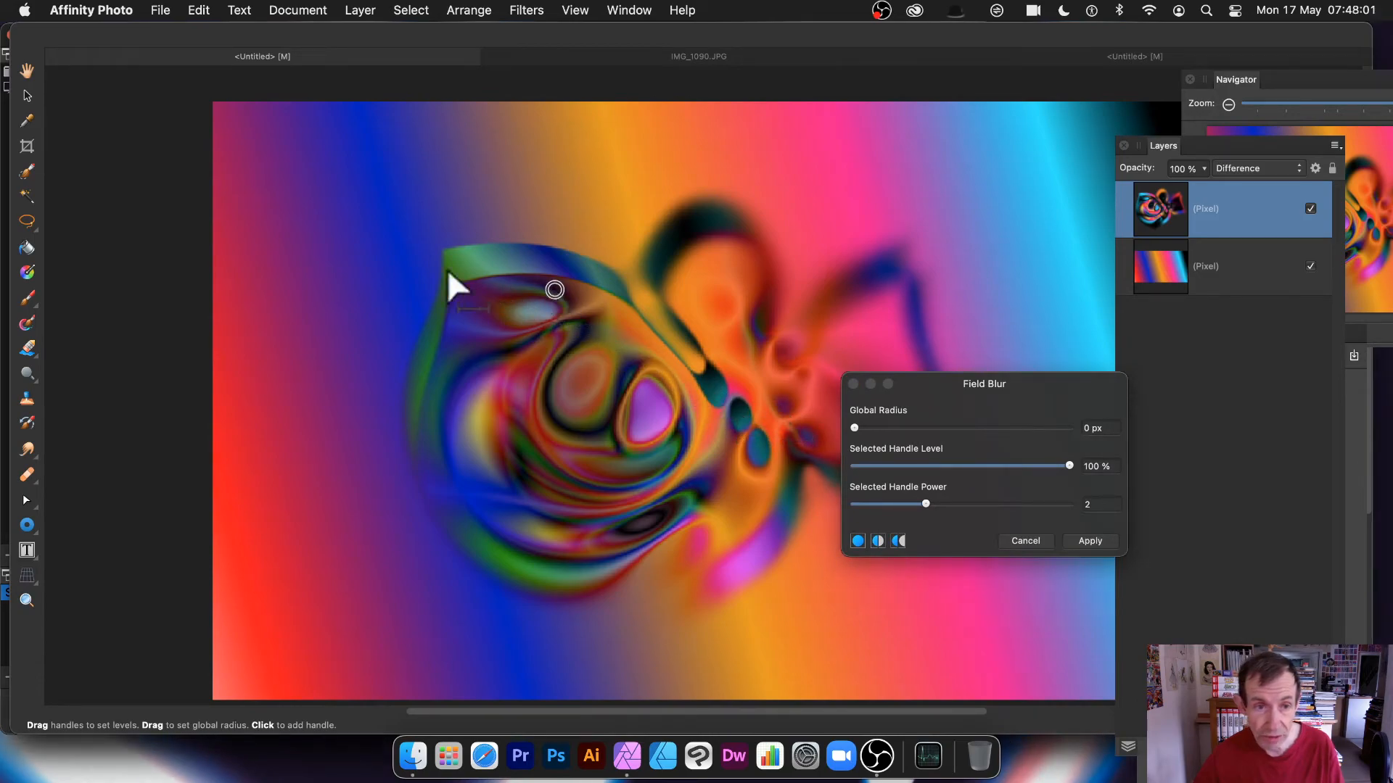
click(1010, 505)
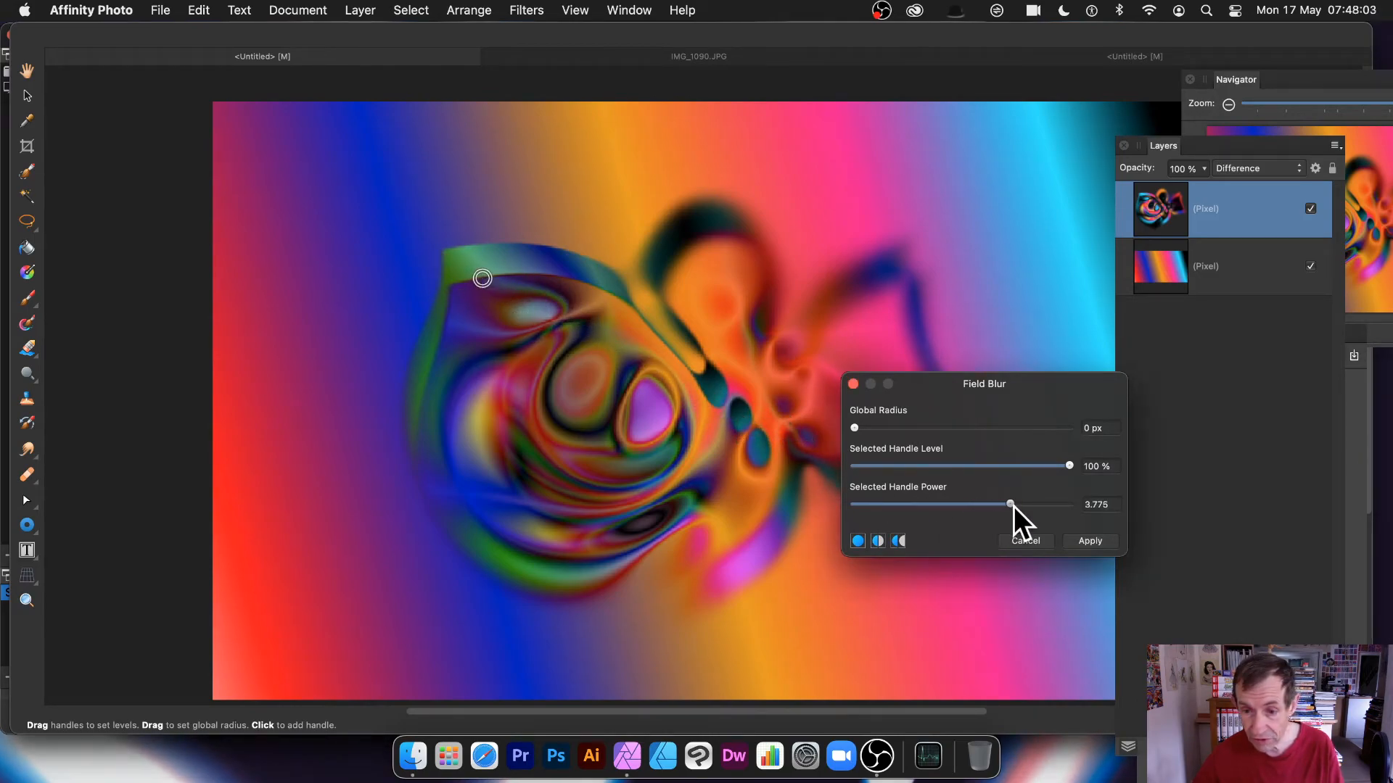
drag(904, 426, 965, 436)
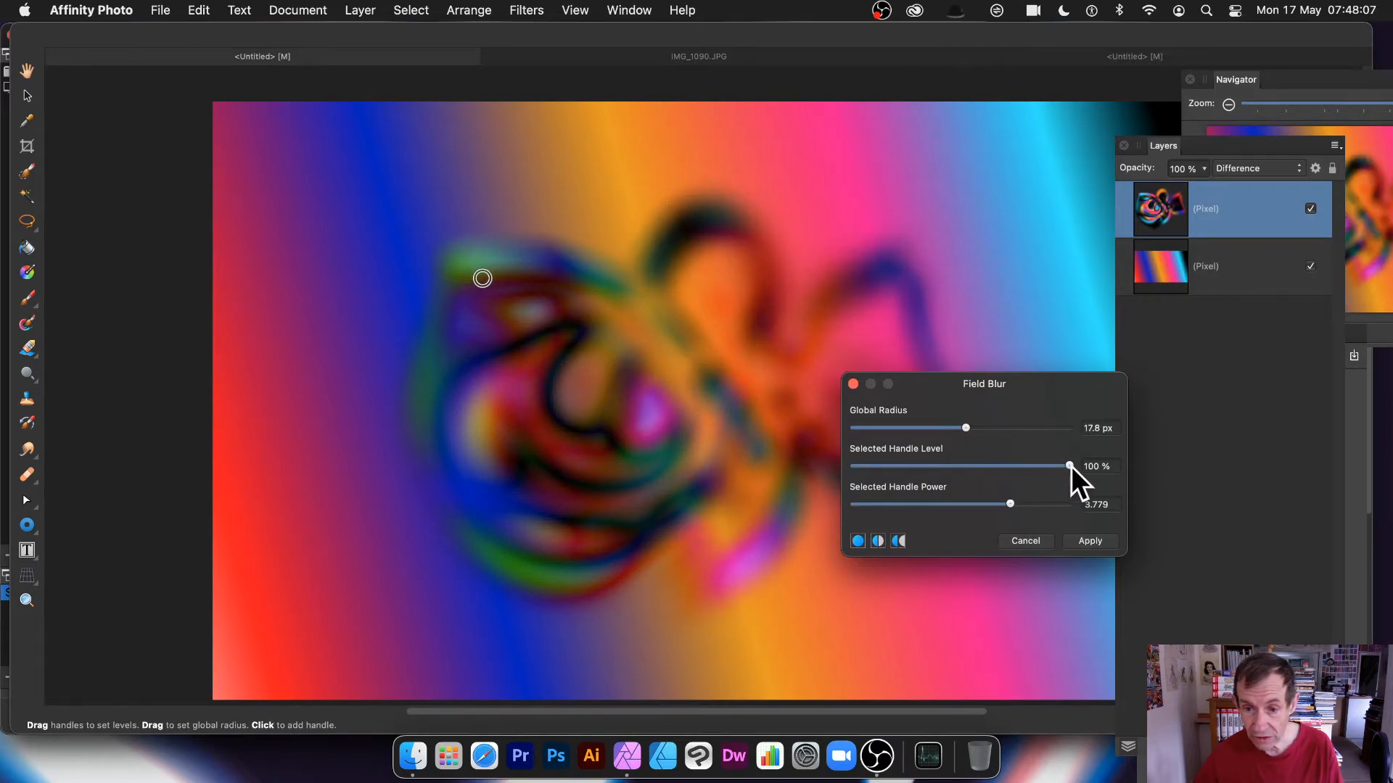
drag(890, 465, 995, 468)
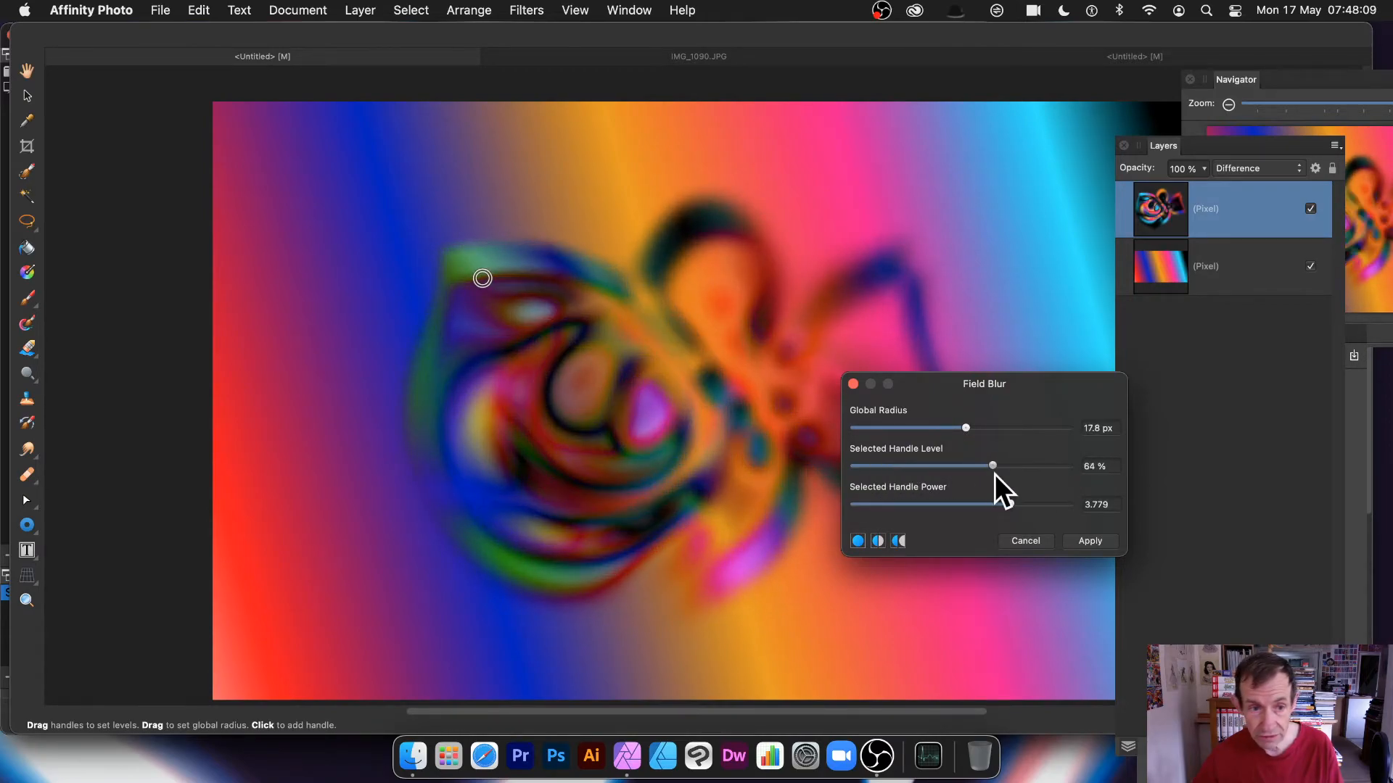
Step: Add a second blur handle with level 100% and power 4.863, and move it onto the centre of the swirl
click(738, 505)
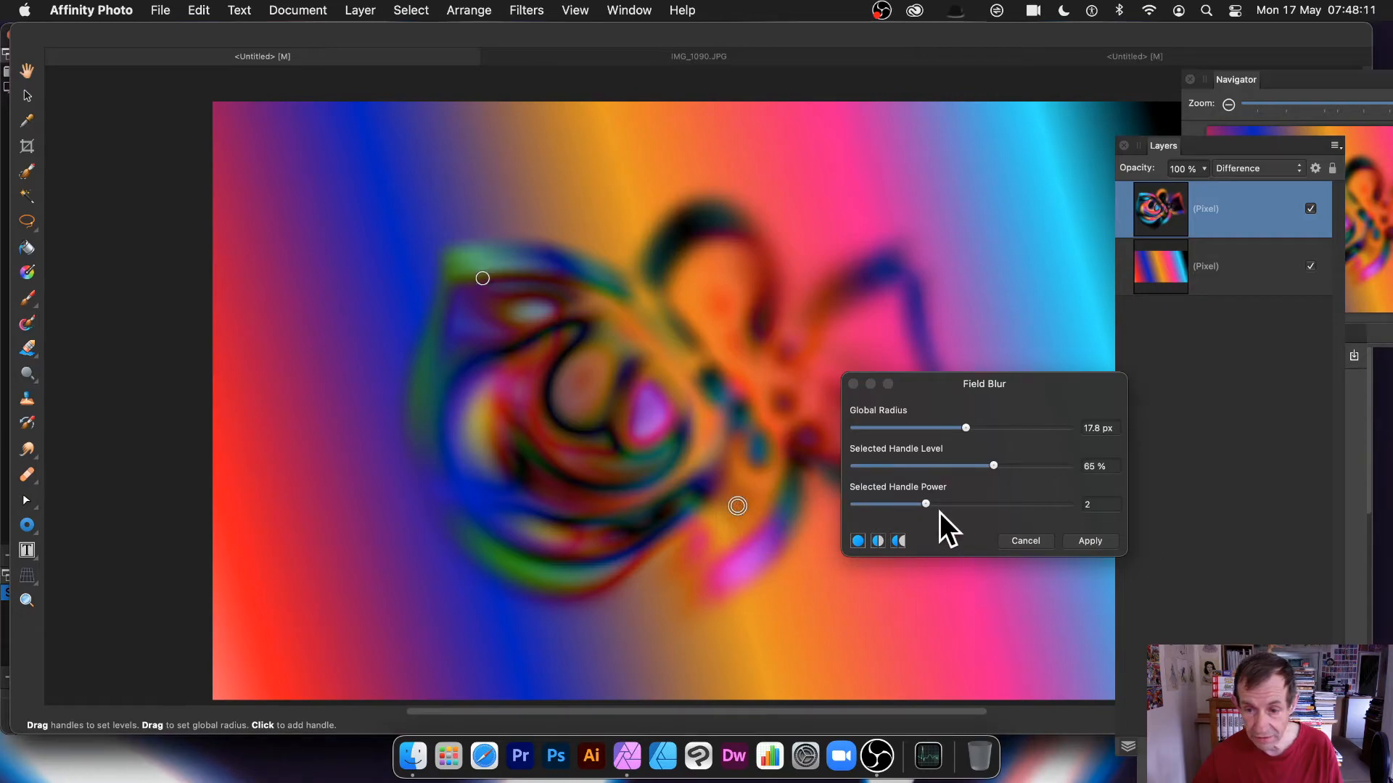
drag(925, 504, 975, 504)
drag(1023, 464, 1071, 466)
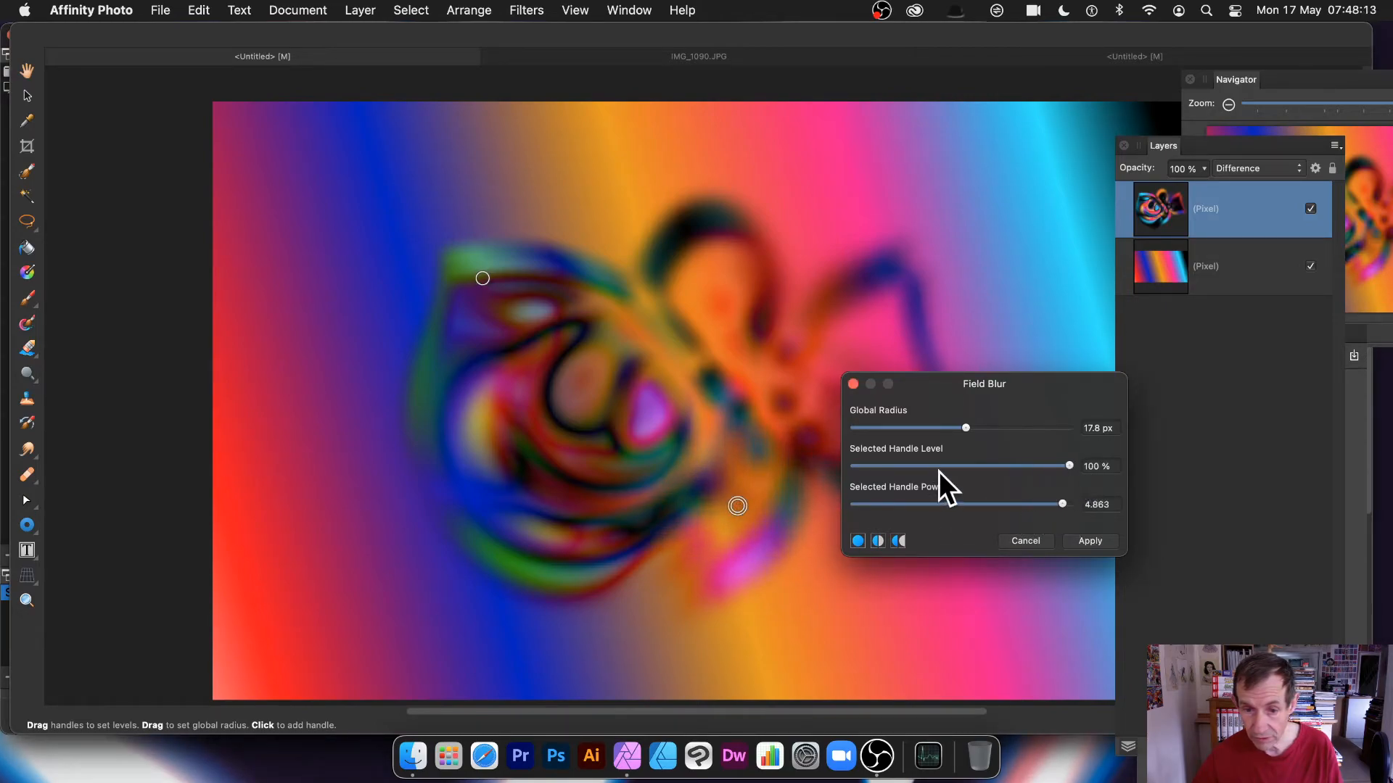
drag(740, 505, 637, 426)
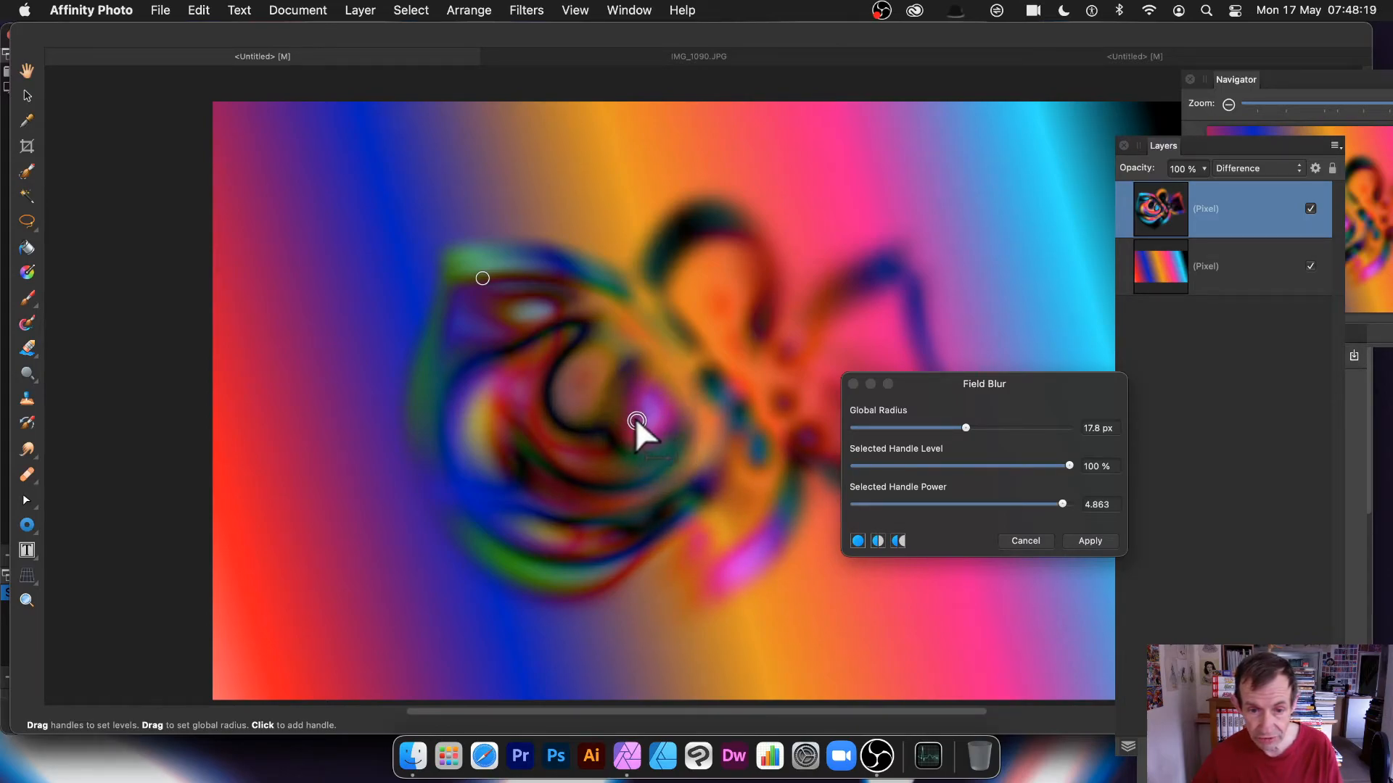
Step: Shift the second blur handle slightly upward within the swirl and set its power to 3.851
drag(1055, 505, 1011, 521)
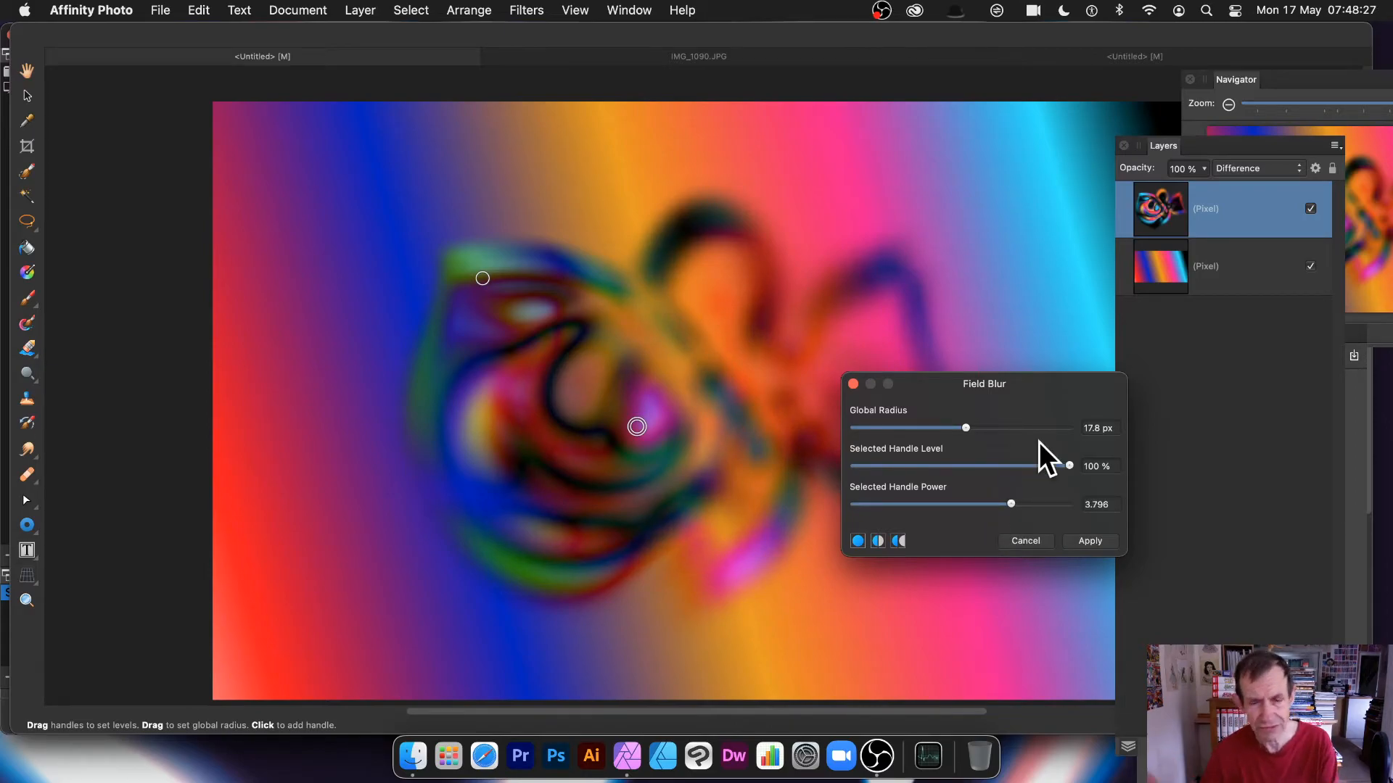
drag(637, 426, 592, 378)
drag(517, 323, 642, 375)
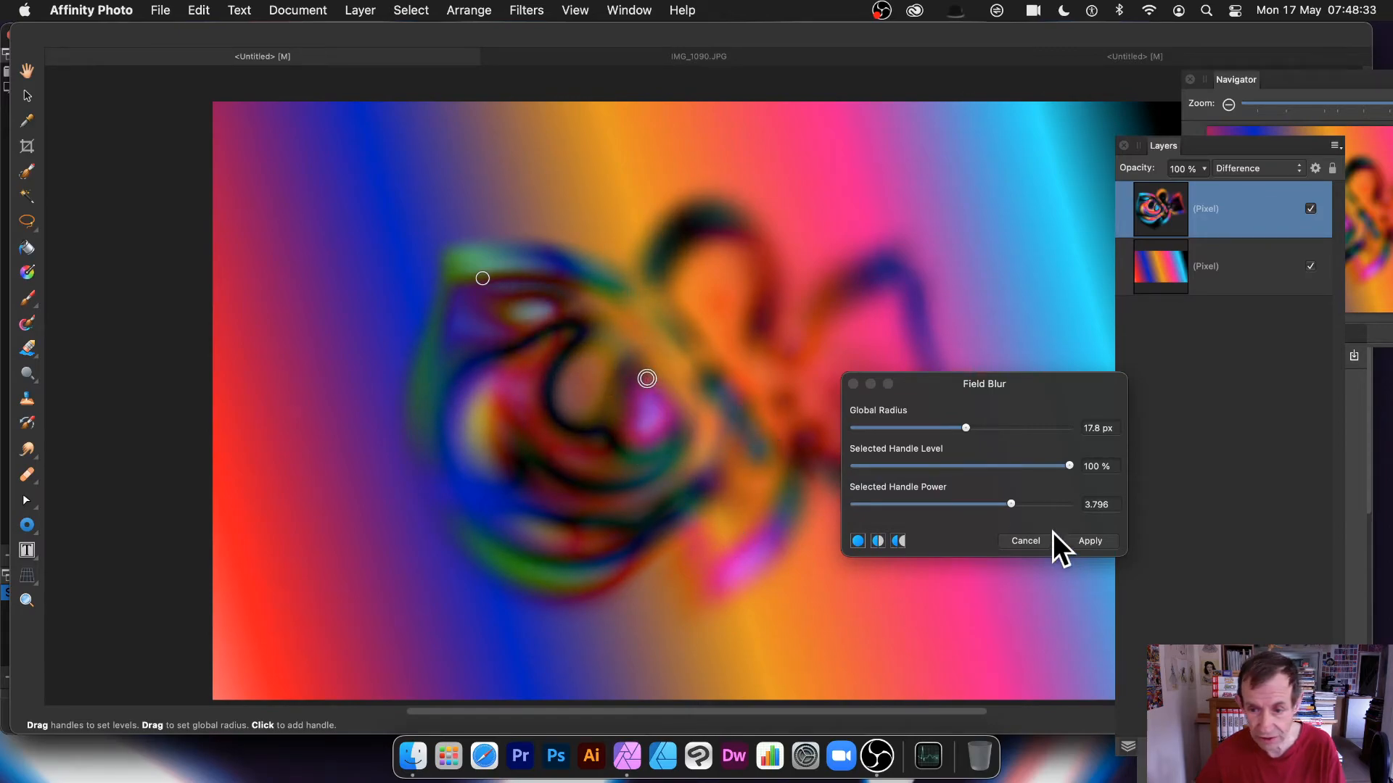
mouse_move(1007, 503)
mouse_down()
mouse_move(940, 504)
mouse_move(1054, 505)
mouse_move(900, 491)
mouse_move(1060, 508)
mouse_move(1013, 510)
mouse_up()
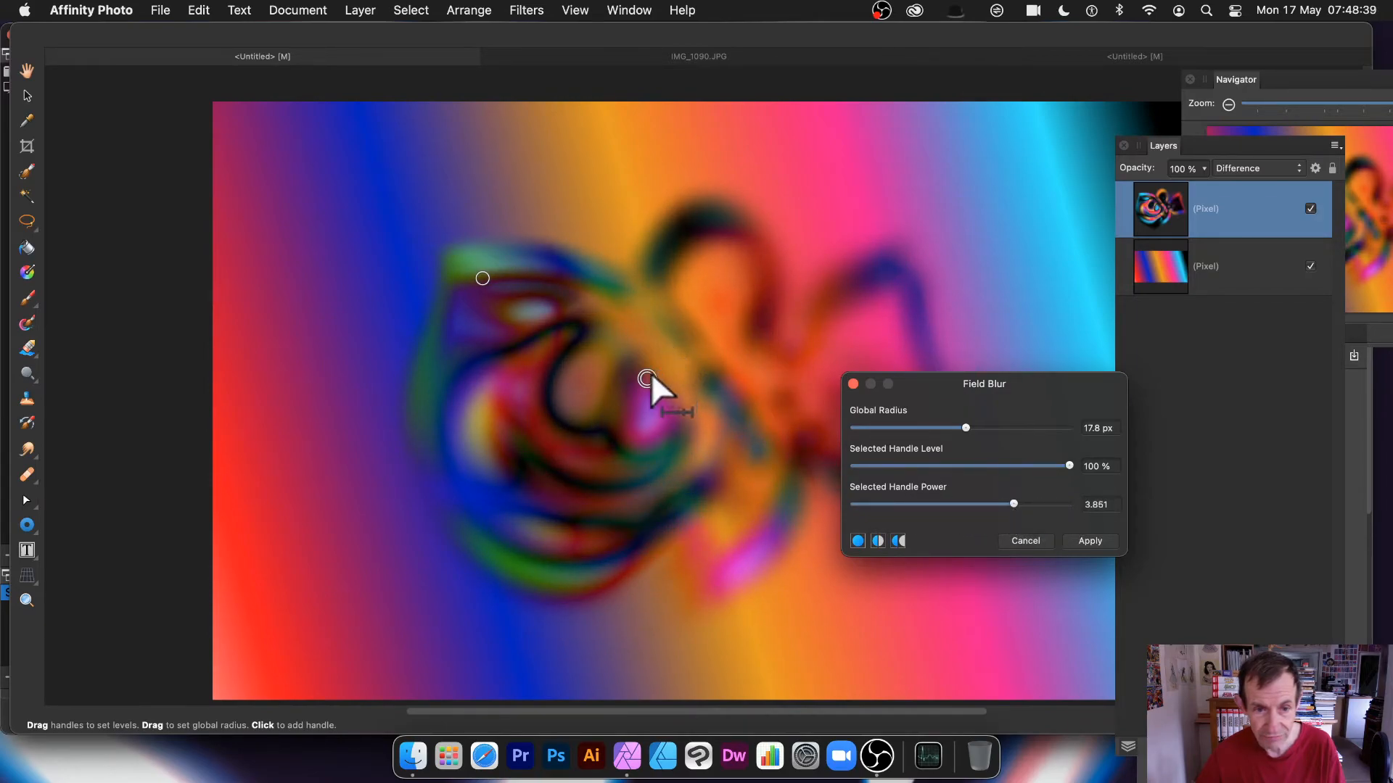
Step: Set the upper-left blur handle's power to 5 and the second handle's power to 1.138
click(483, 278)
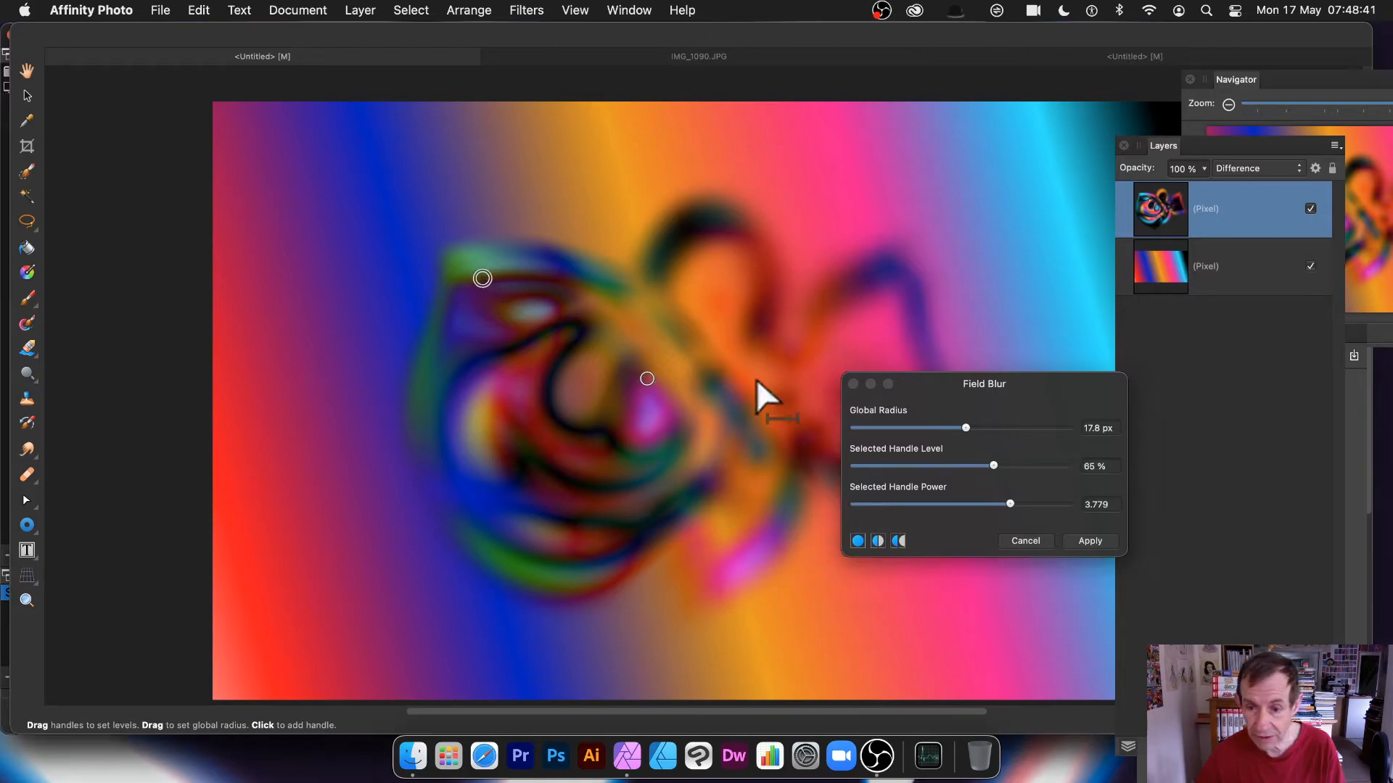
drag(950, 504, 1077, 516)
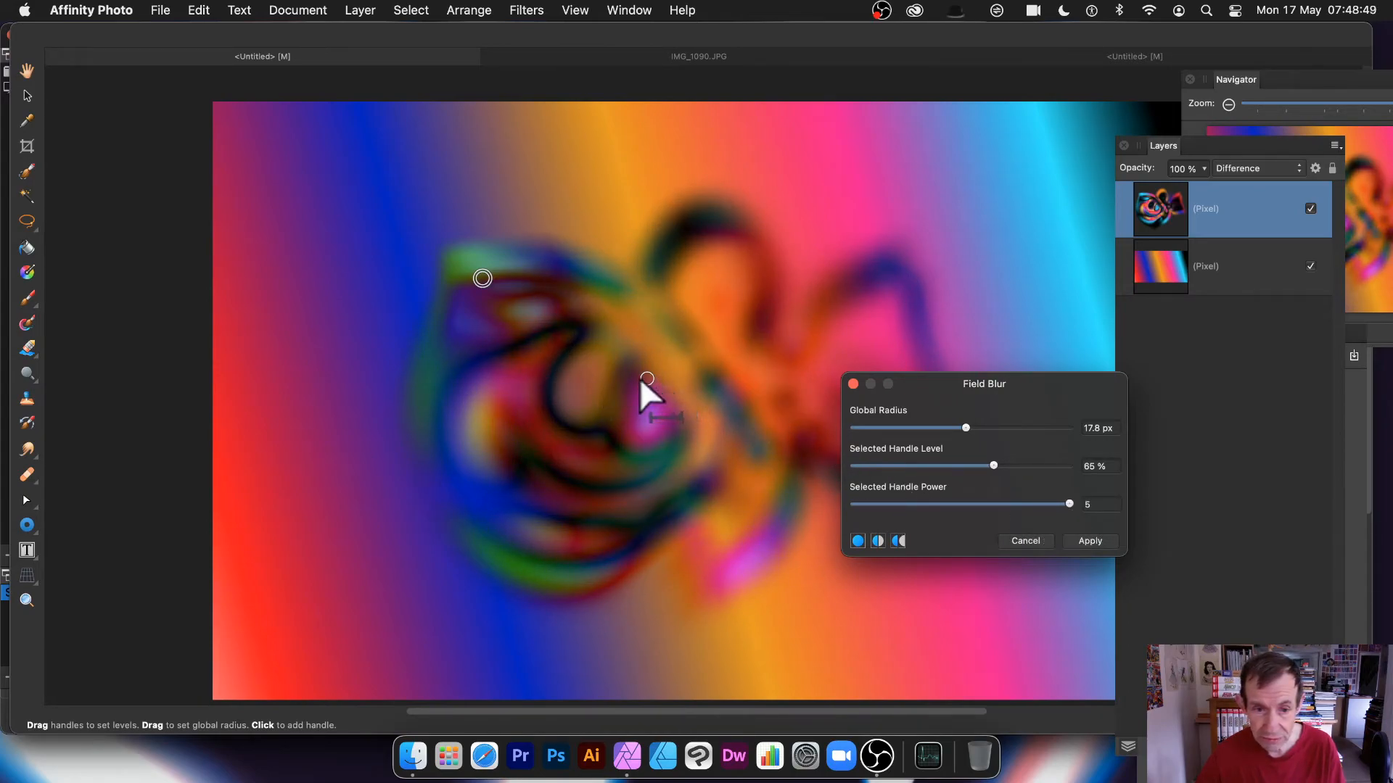
click(641, 378)
drag(1003, 504, 885, 501)
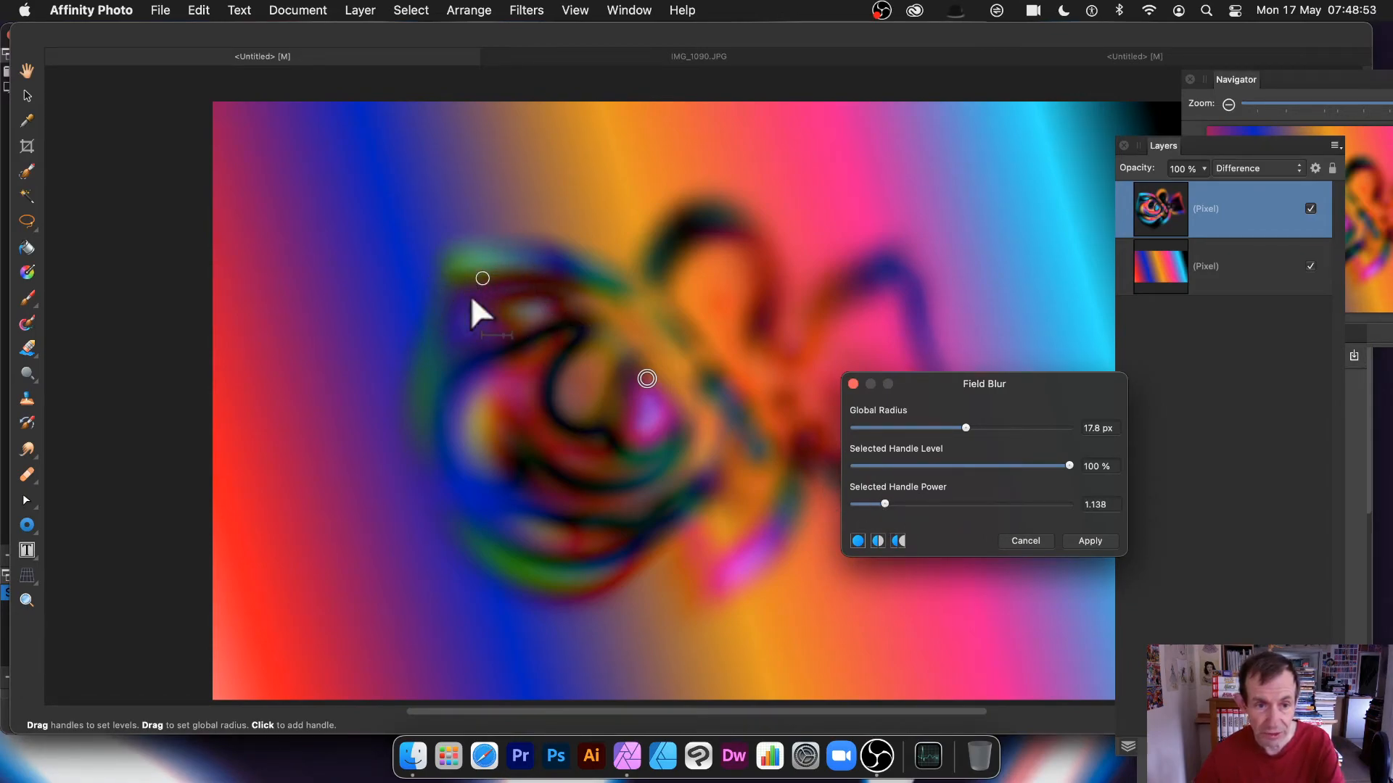
Step: Move the second blur handle down to the swirl's lower edge, with level 67% and power 4.816
click(650, 378)
drag(650, 377, 655, 382)
drag(950, 502, 994, 504)
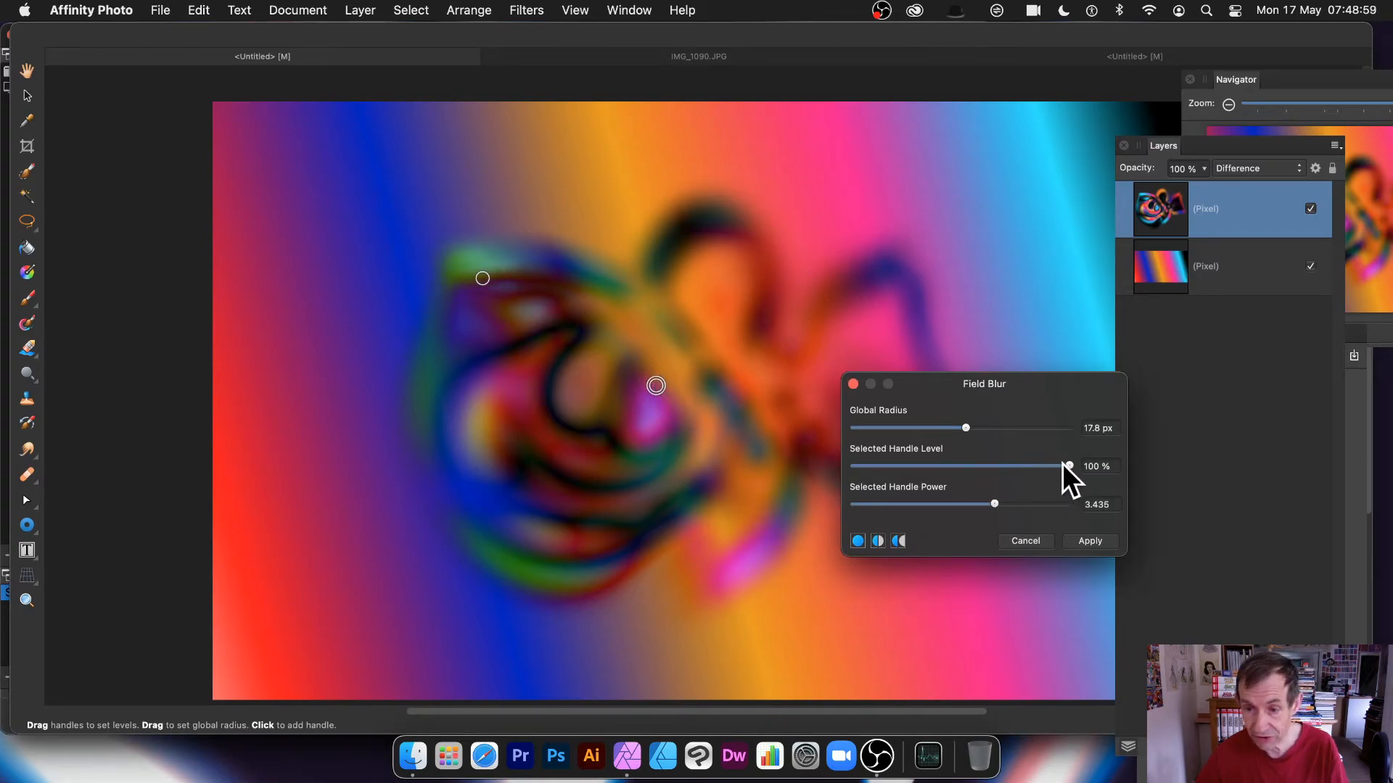
drag(657, 387, 572, 469)
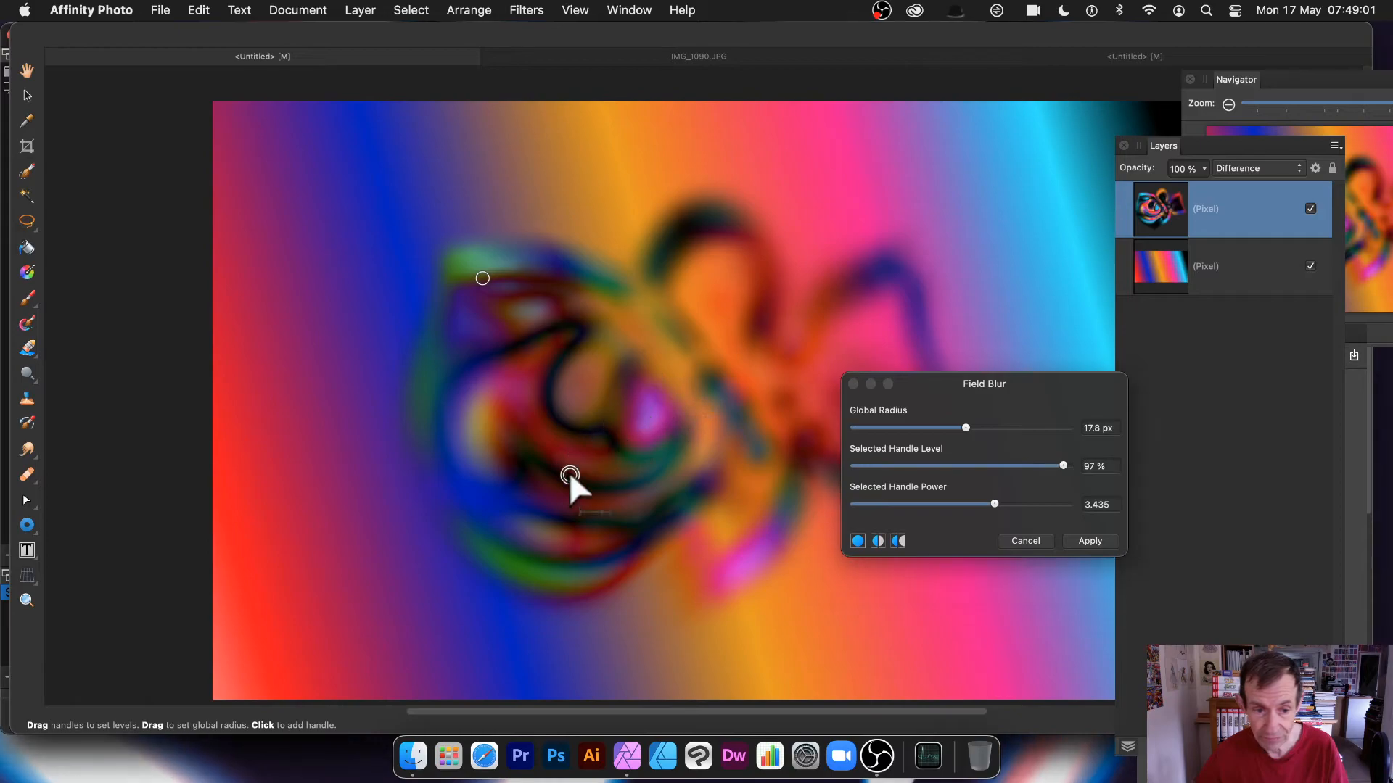
drag(1063, 466, 1060, 506)
drag(536, 553, 570, 557)
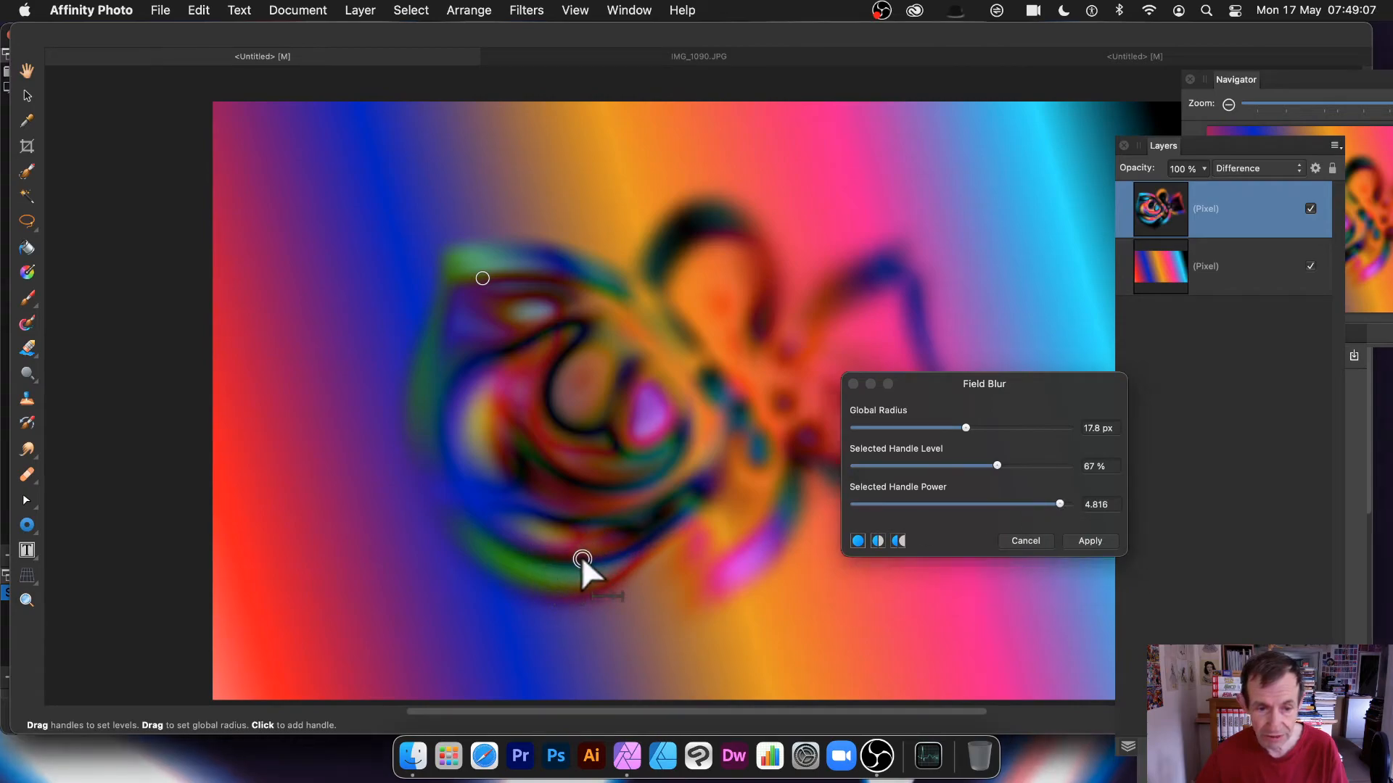
Step: Readjust the second blur handle, raise the global radius slightly and apply the Field Blur
drag(598, 502, 612, 472)
mouse_move(981, 432)
mouse_down()
mouse_move(1004, 431)
mouse_move(985, 432)
mouse_up()
click(1078, 539)
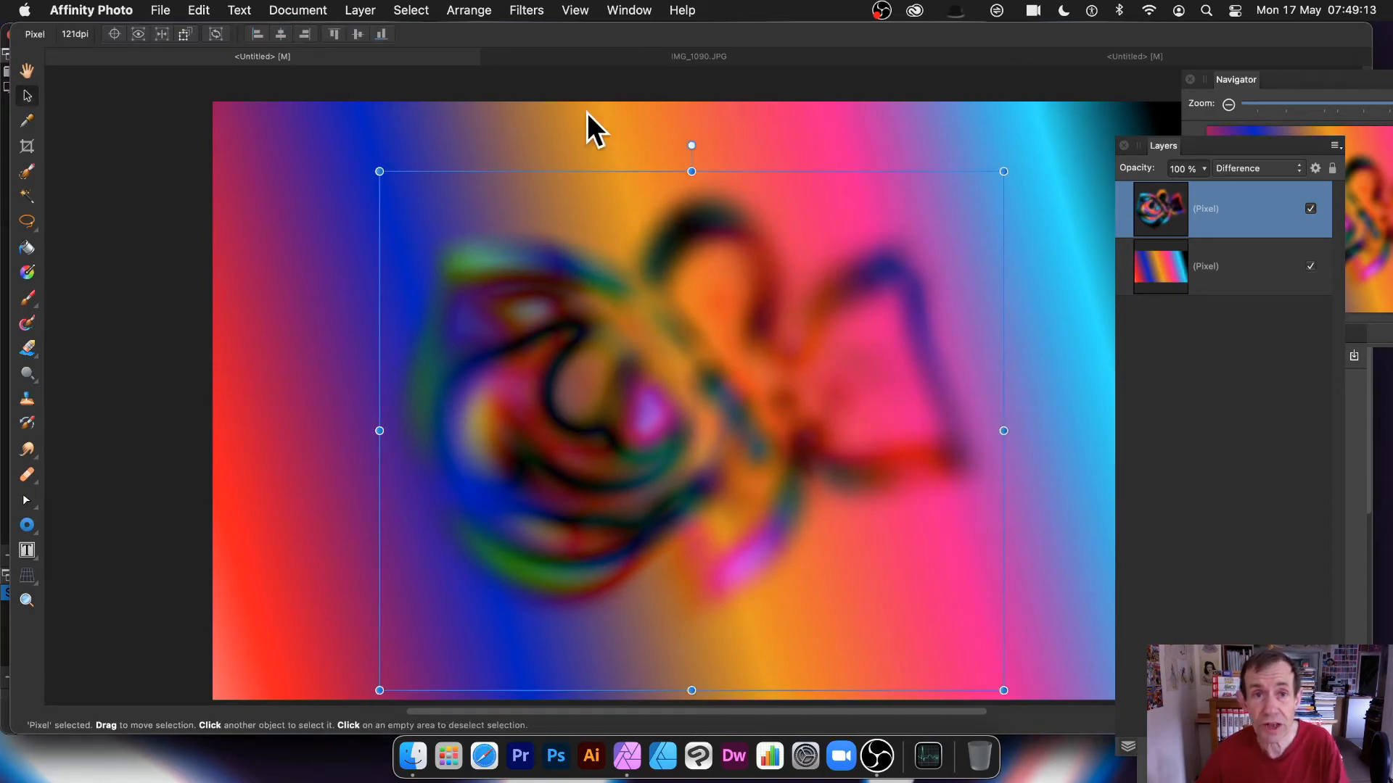
Step: Fade the Field Blur to 50% with the Darken blend mode and apply it
click(525, 10)
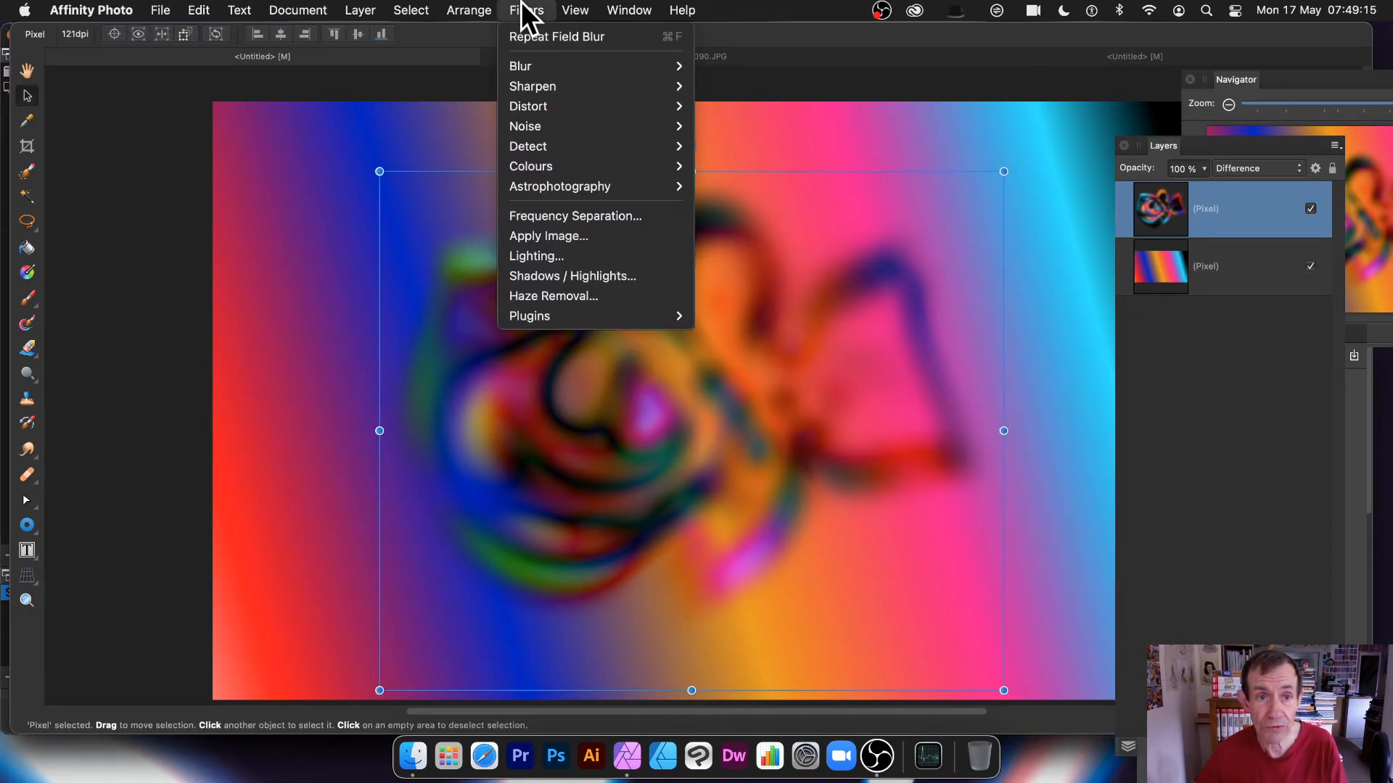
mouse_move(364, 11)
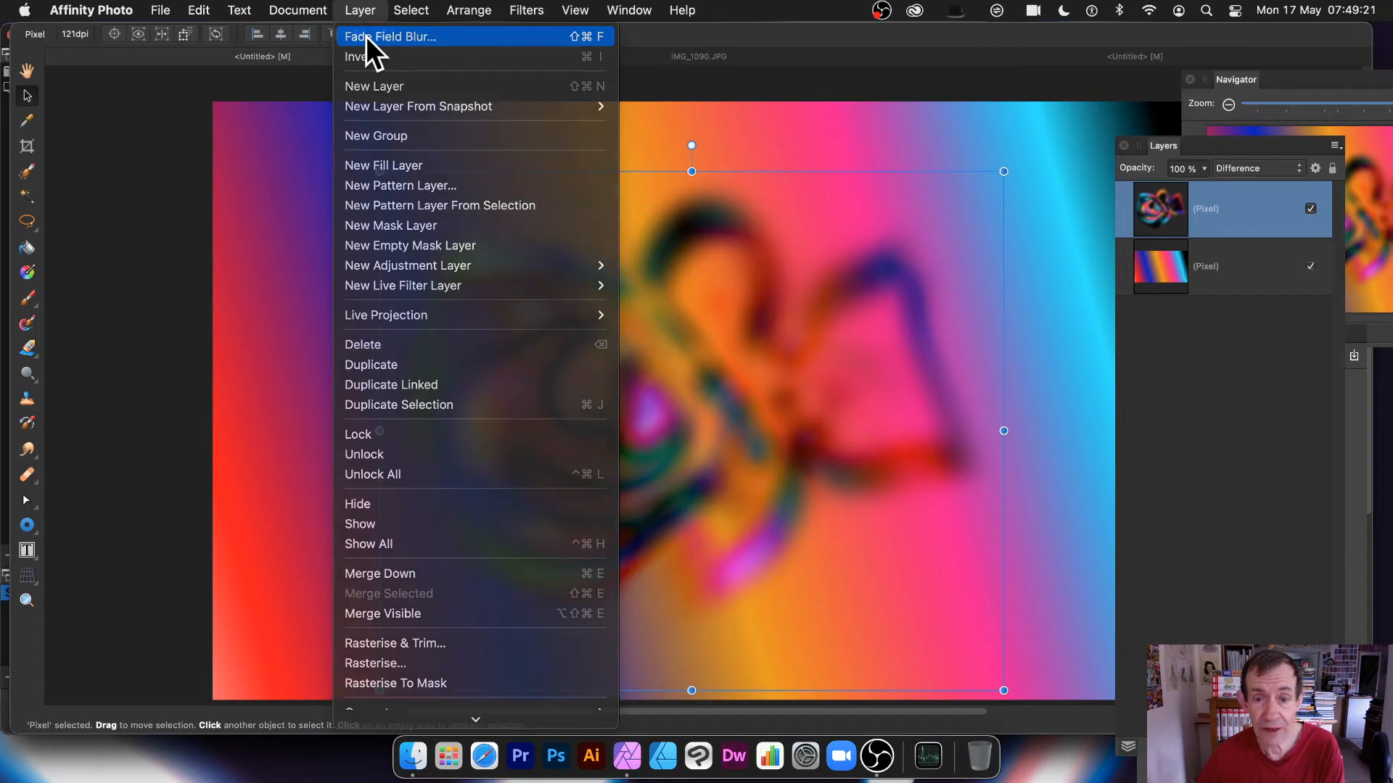
click(366, 36)
drag(1192, 582, 864, 307)
click(812, 374)
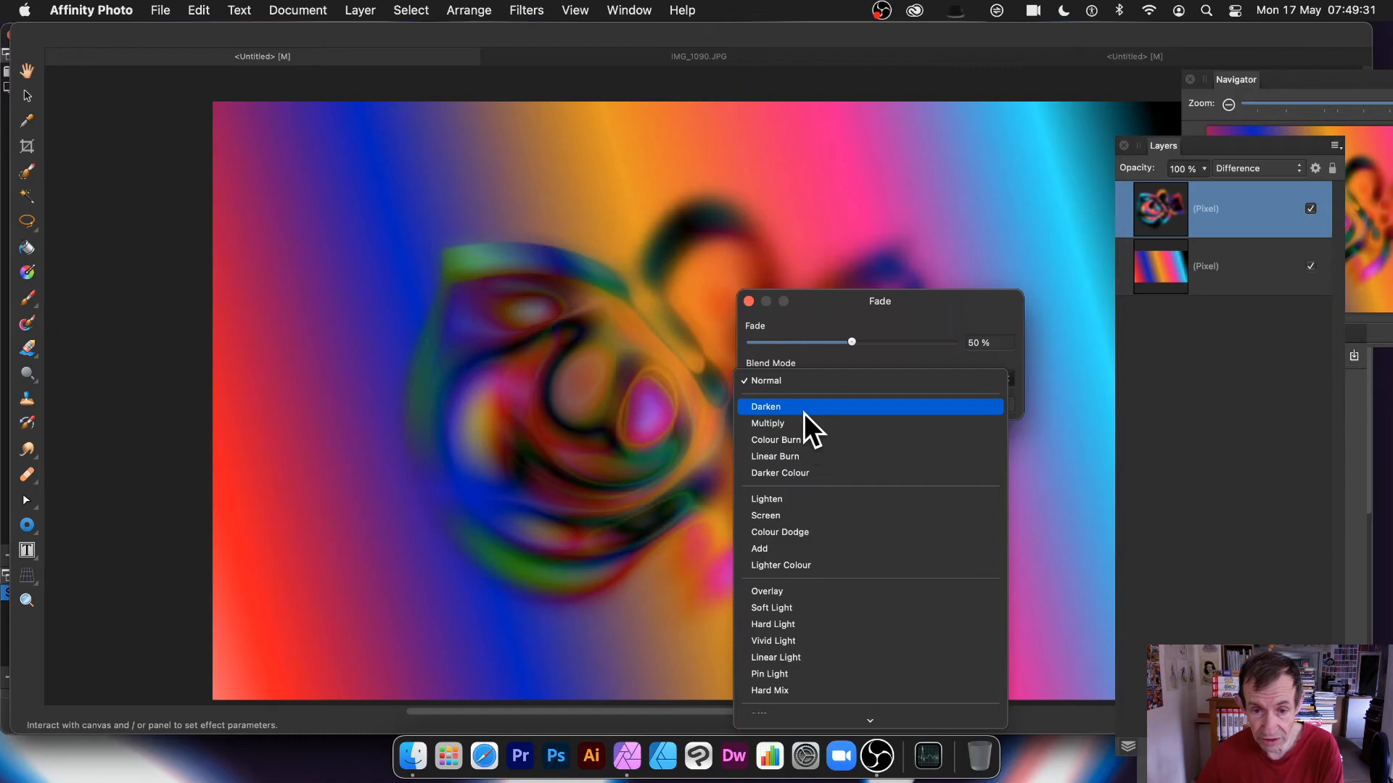
click(804, 412)
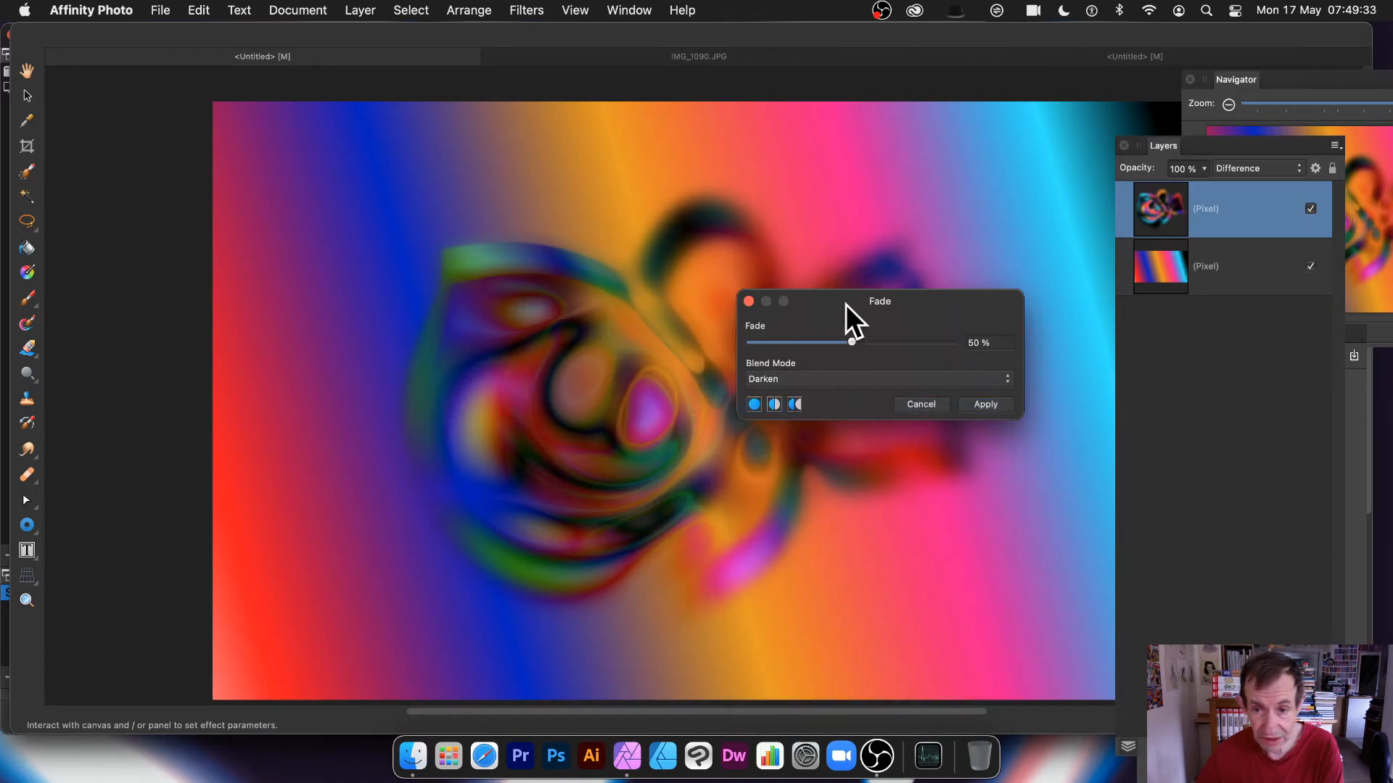
click(986, 404)
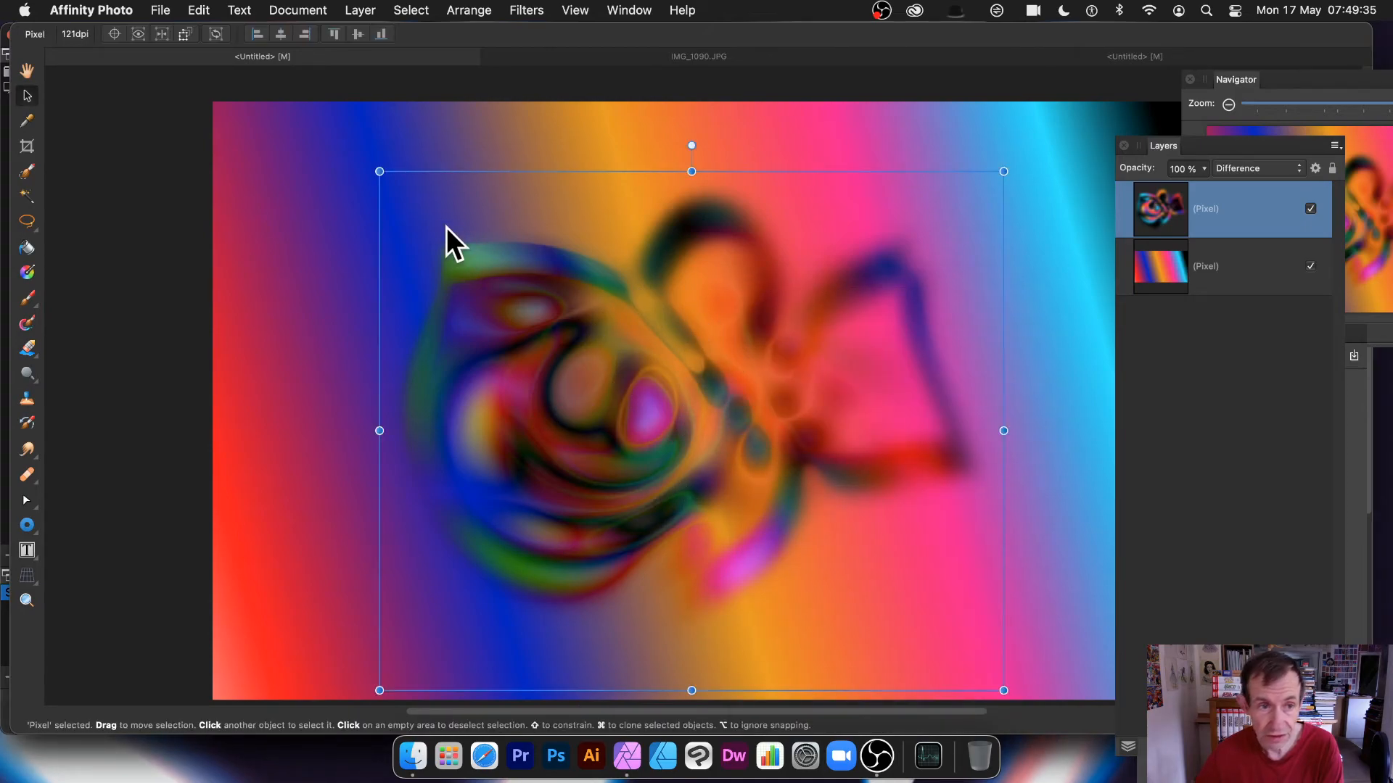
Step: Scale the blurred shape down slightly and duplicate it, offsetting the two copies diagonally
drag(390, 181, 425, 215)
mouse_move(675, 428)
mouse_down()
mouse_move(537, 306)
mouse_move(547, 338)
mouse_move(729, 415)
mouse_move(665, 392)
mouse_up()
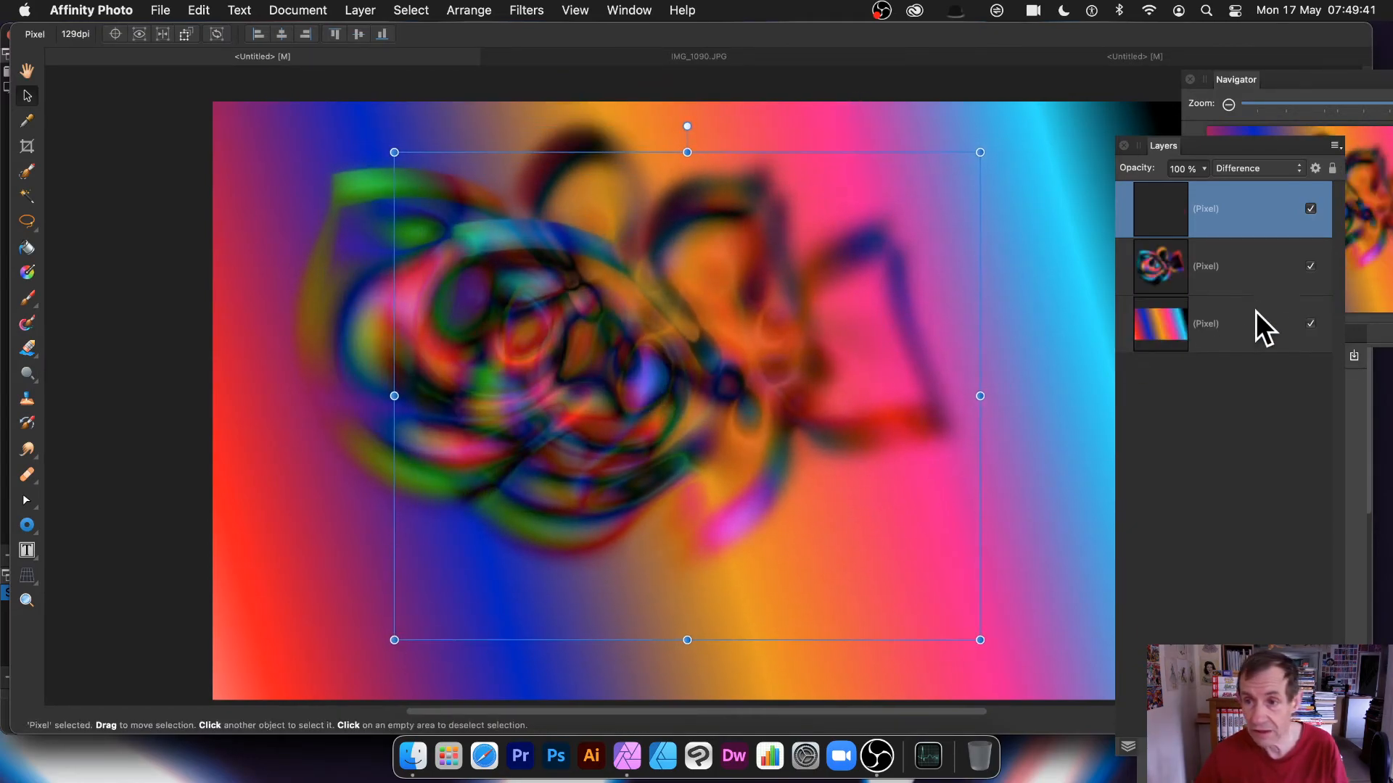
Step: Set the top shape copy's blend mode to Lighten and move it left to overlap the copy beneath
click(1256, 168)
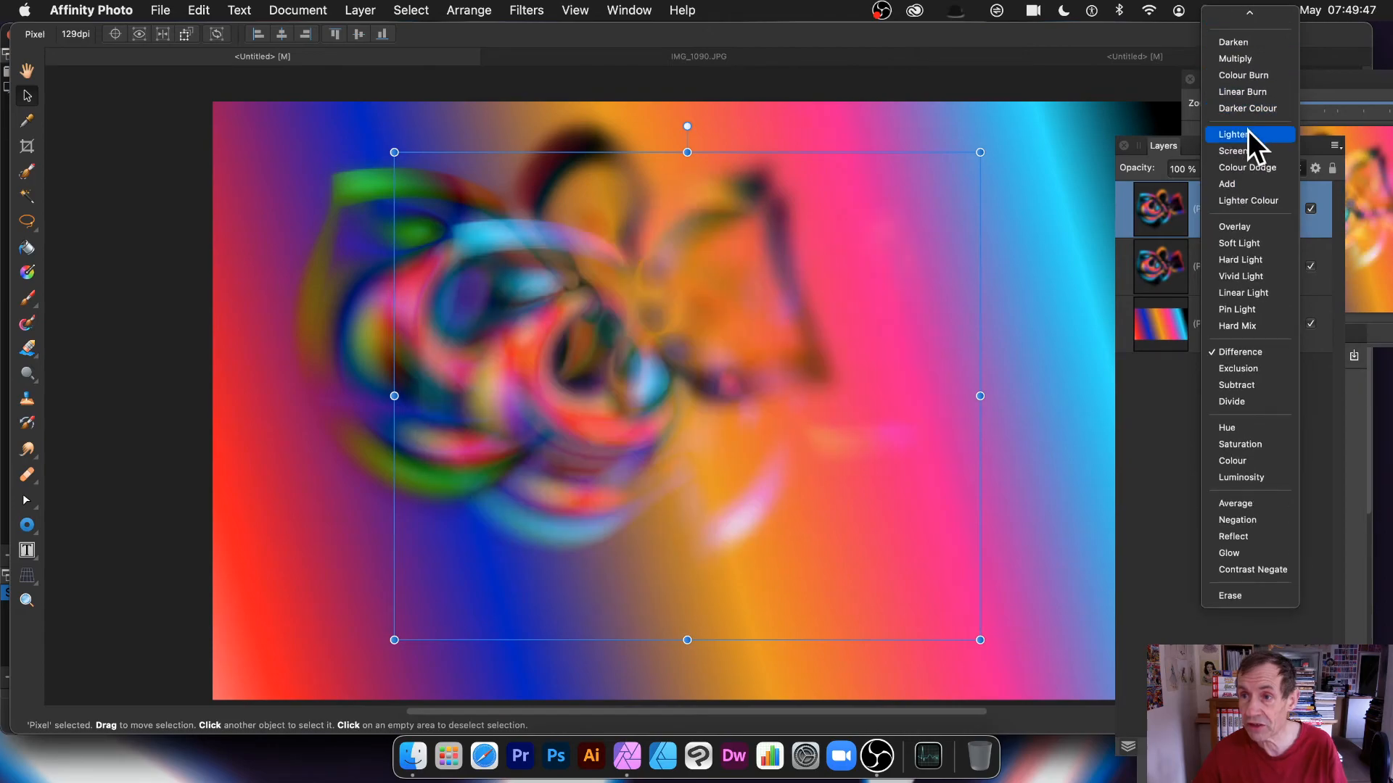
click(1244, 137)
drag(613, 323, 543, 286)
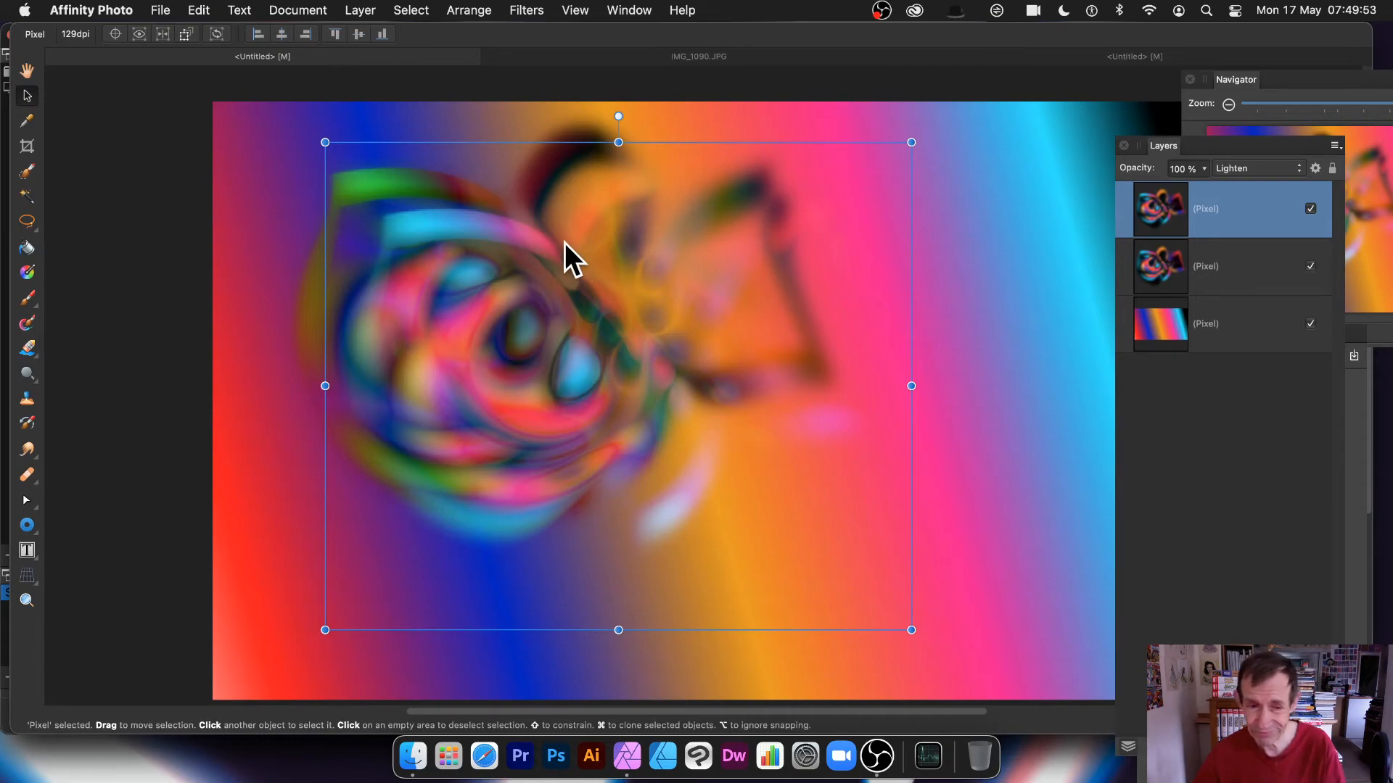
mouse_move(516, 287)
mouse_down()
mouse_move(547, 272)
mouse_move(519, 295)
mouse_up()
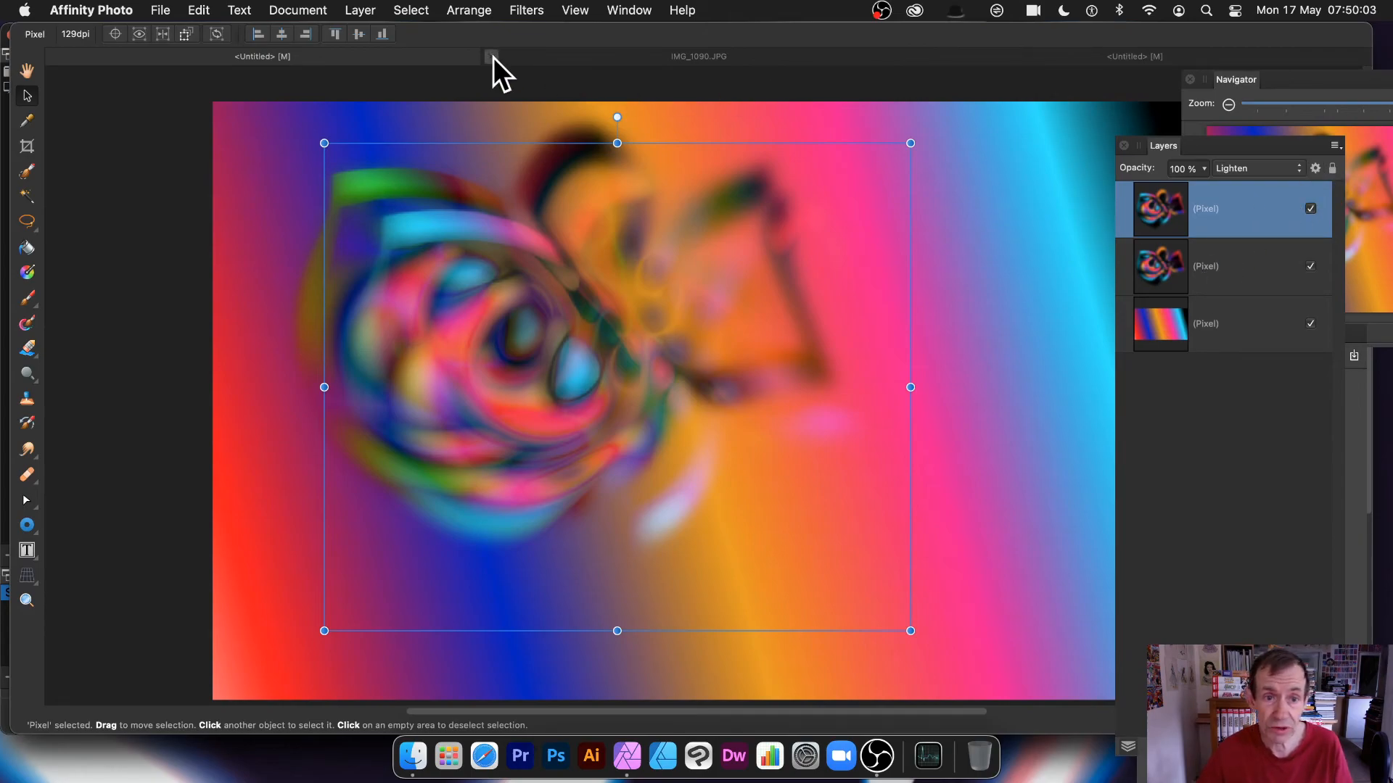
click(525, 10)
mouse_move(522, 106)
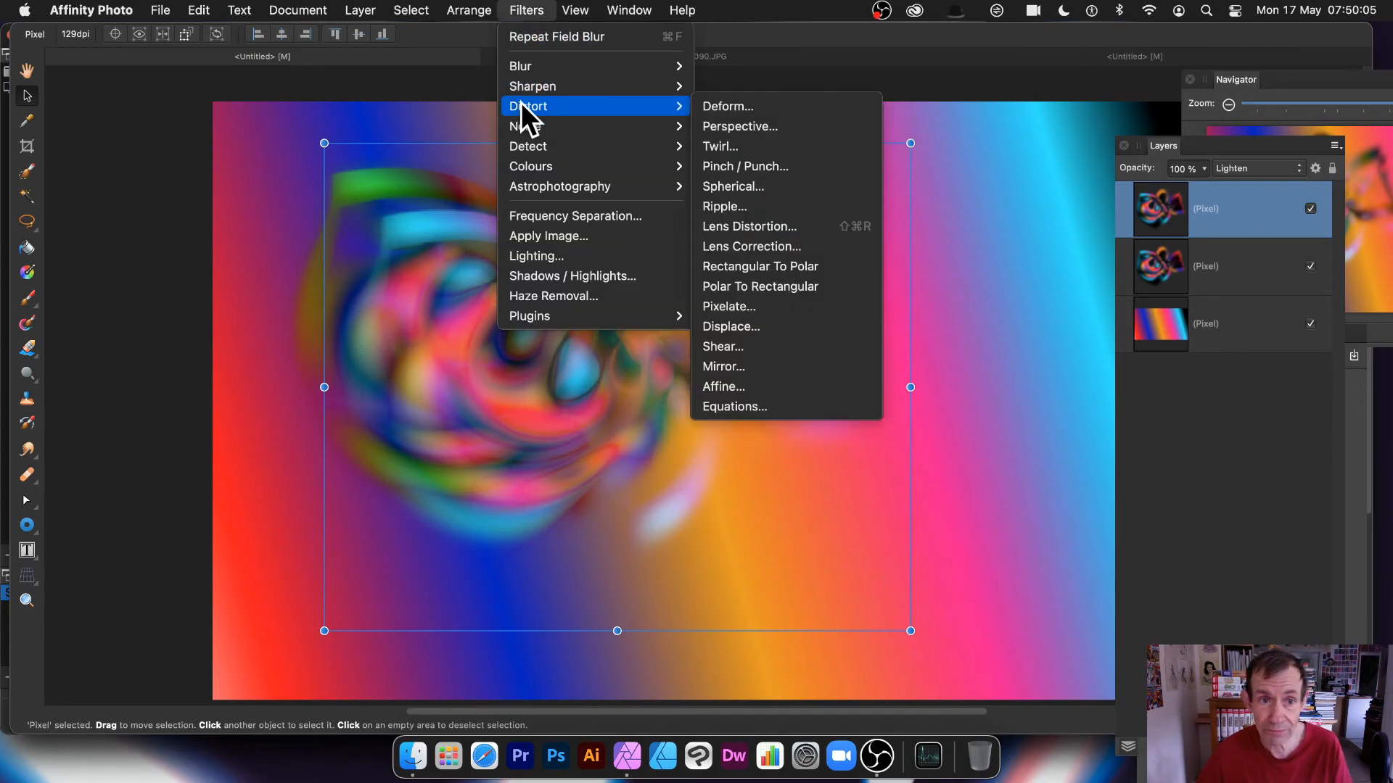
click(973, 368)
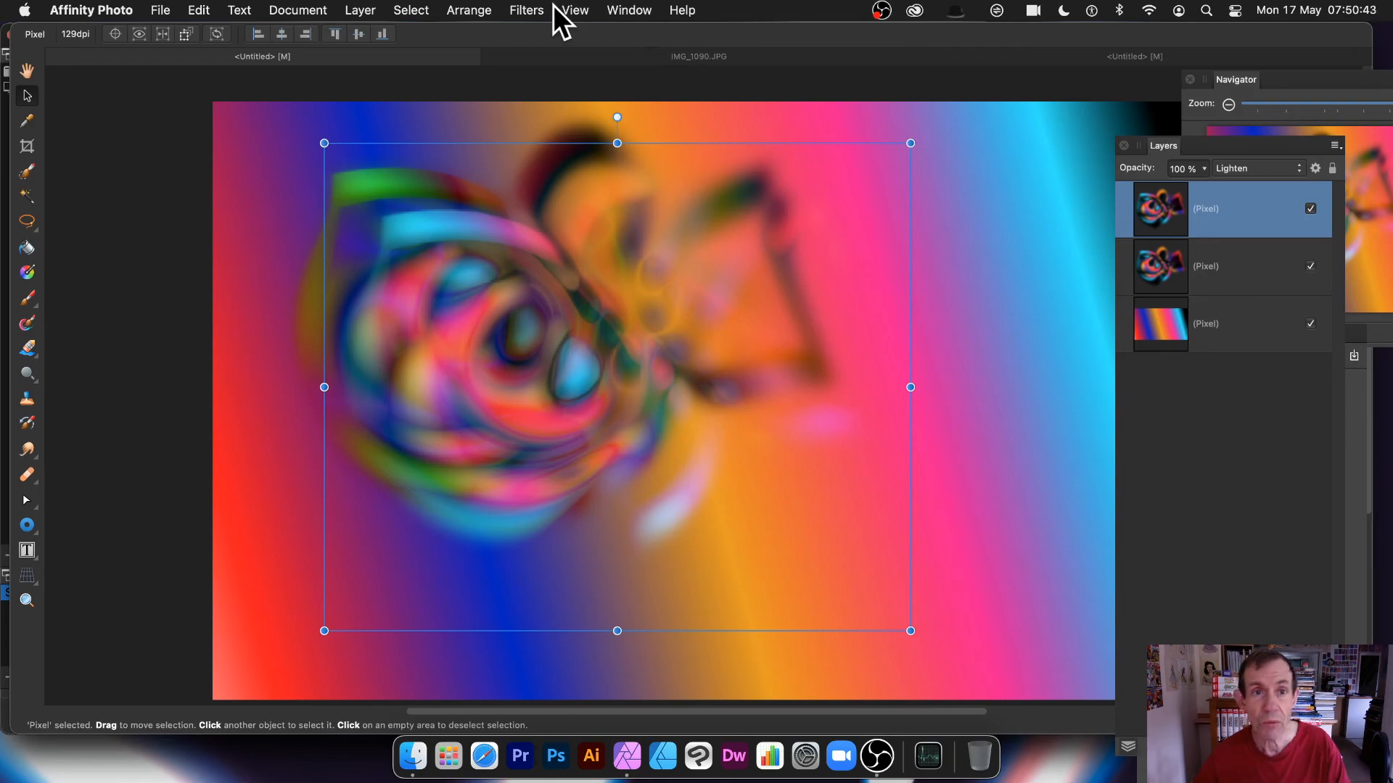
click(584, 11)
mouse_move(586, 428)
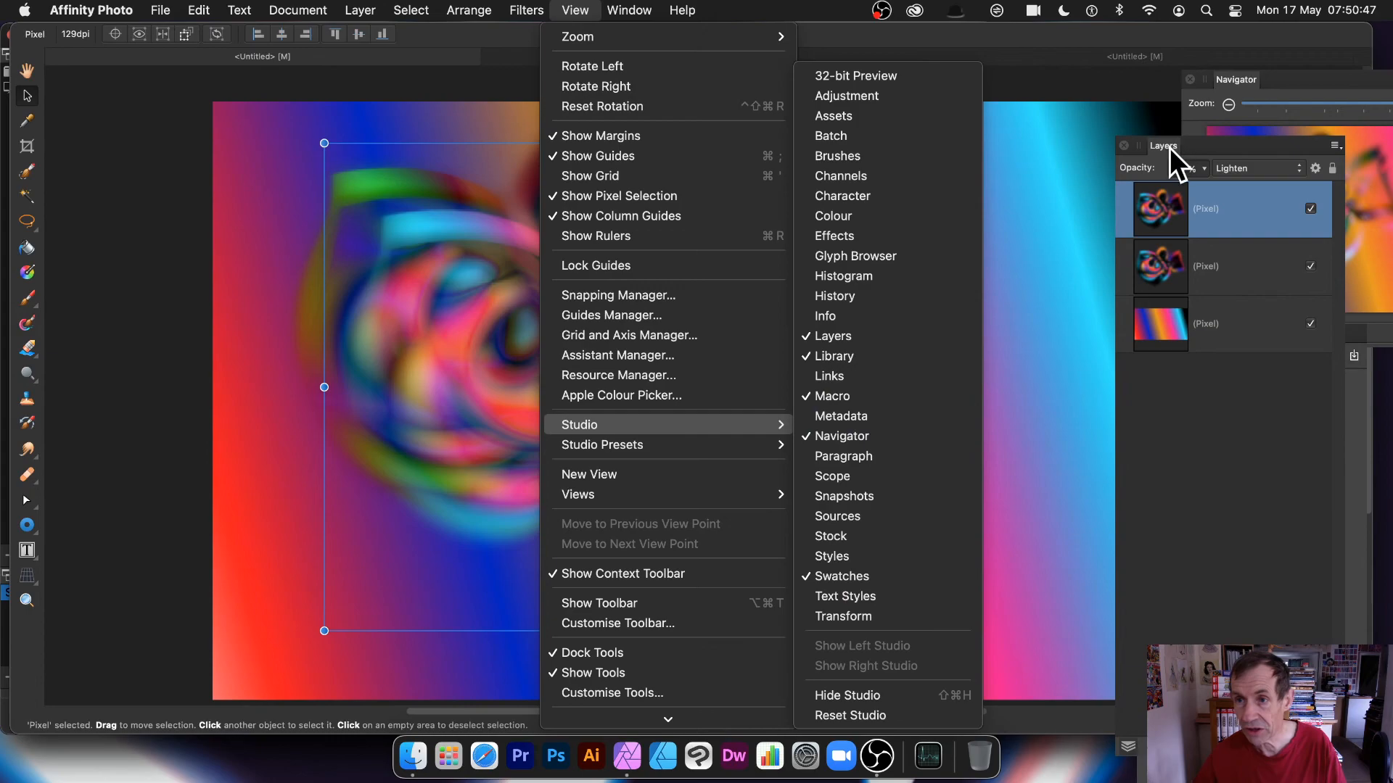
click(1199, 471)
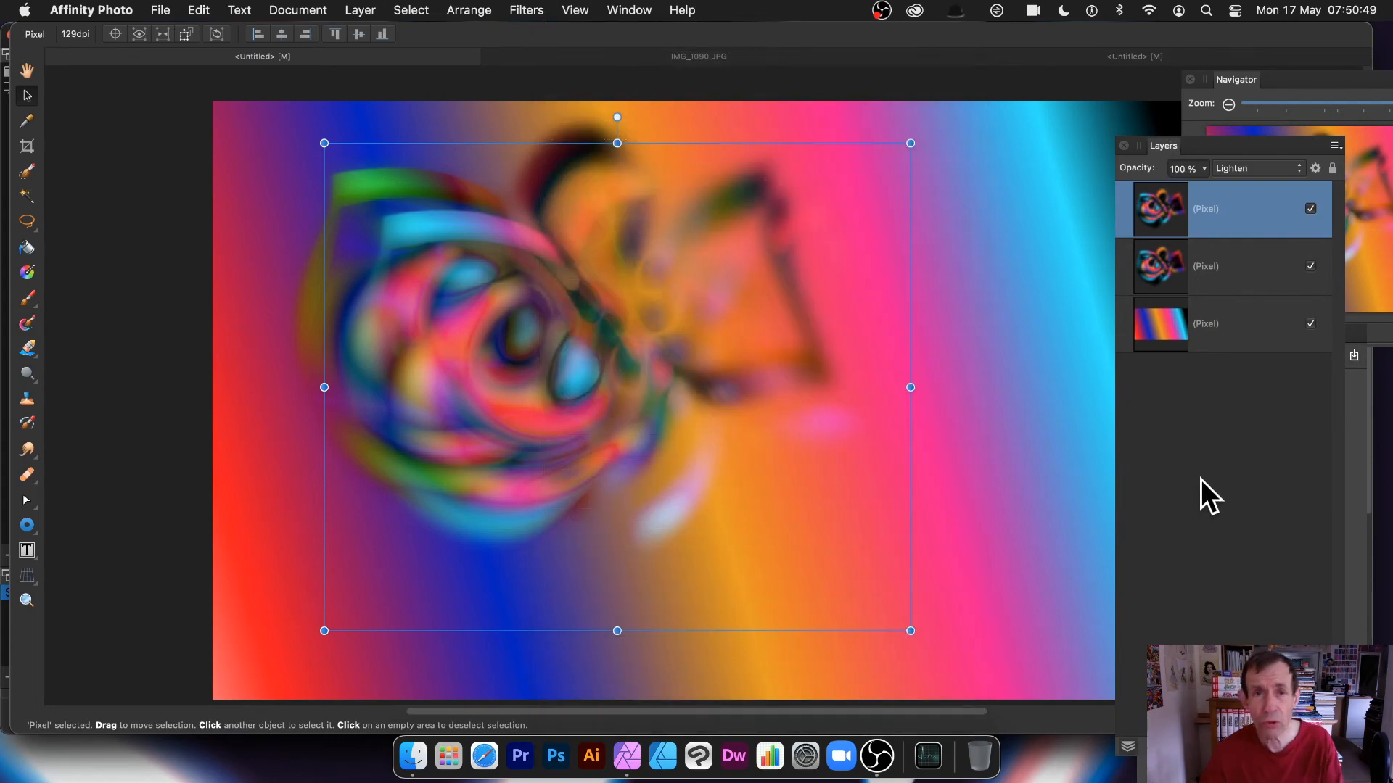